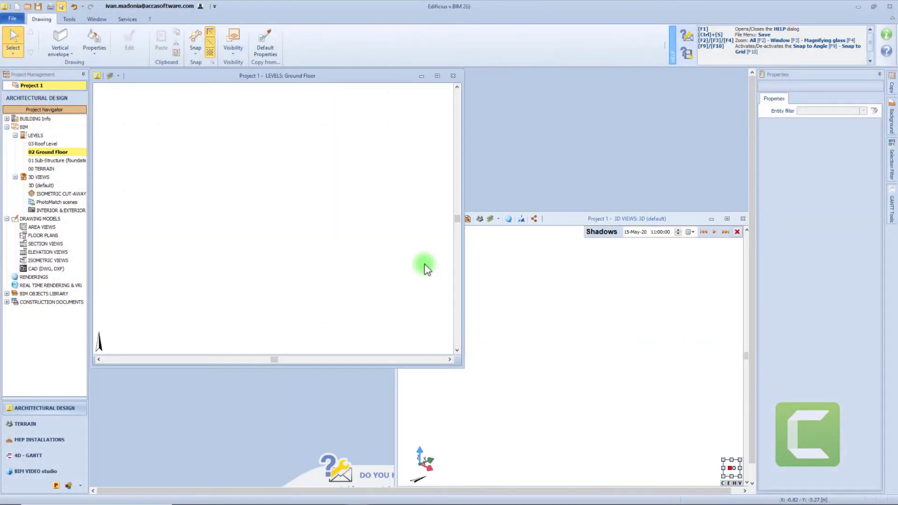
- Draw a straight horizontal run of Vertical Fillings near the upper edge of the ground floor plan
click(59, 45)
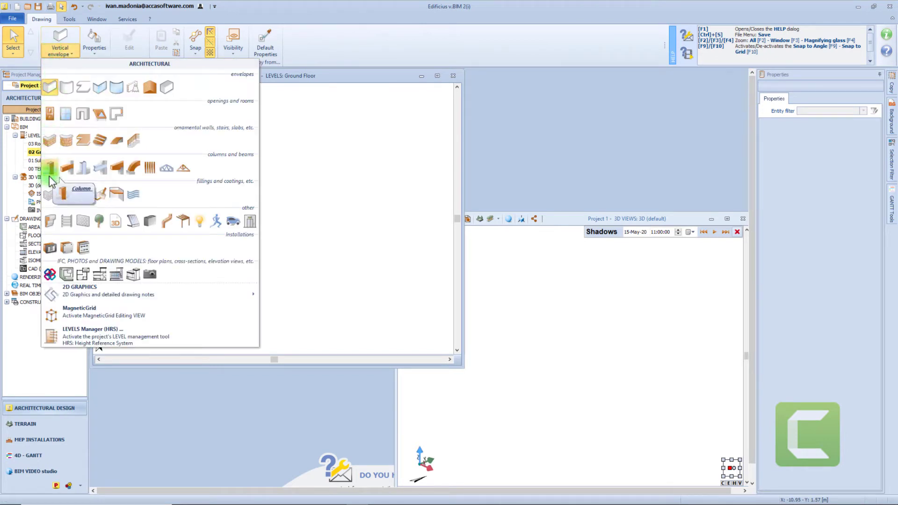
click(51, 199)
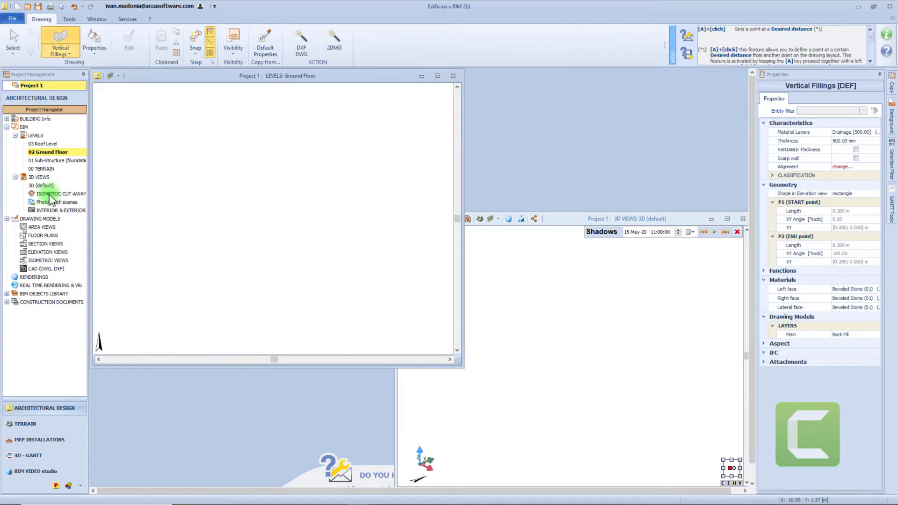
click(112, 128)
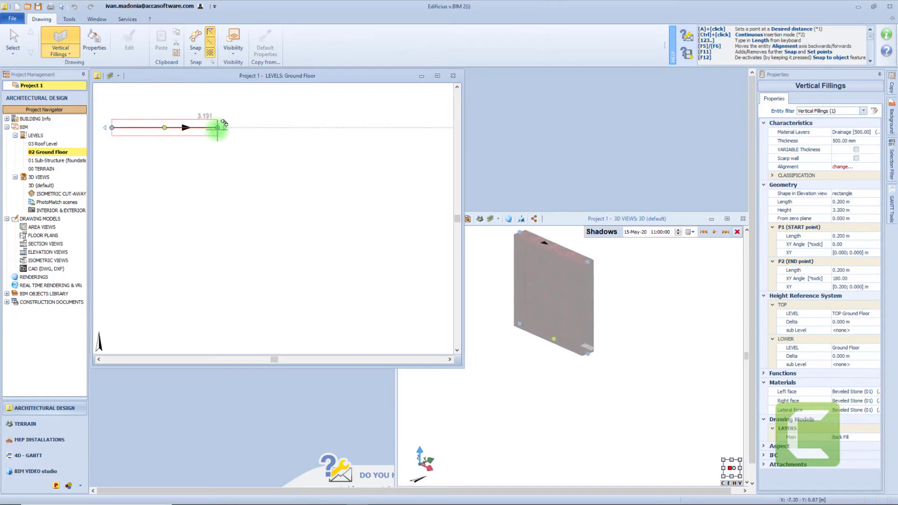
click(256, 127)
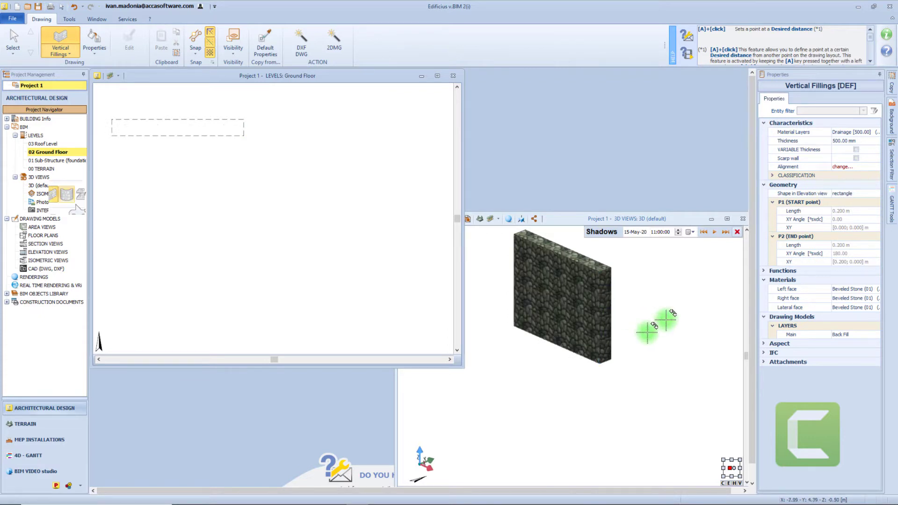
- Draw an arc filling about 4.6 m long below the straight filling, bulging away from it and matching its width
click(68, 55)
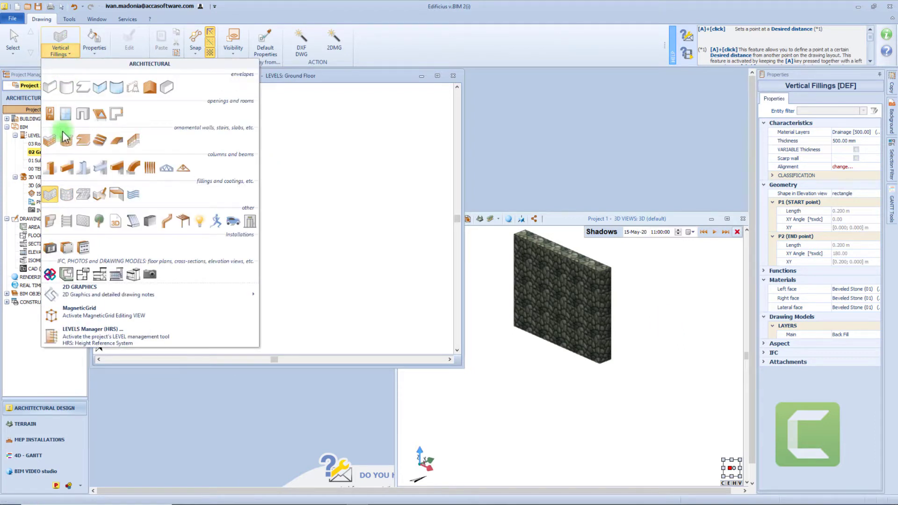
click(66, 194)
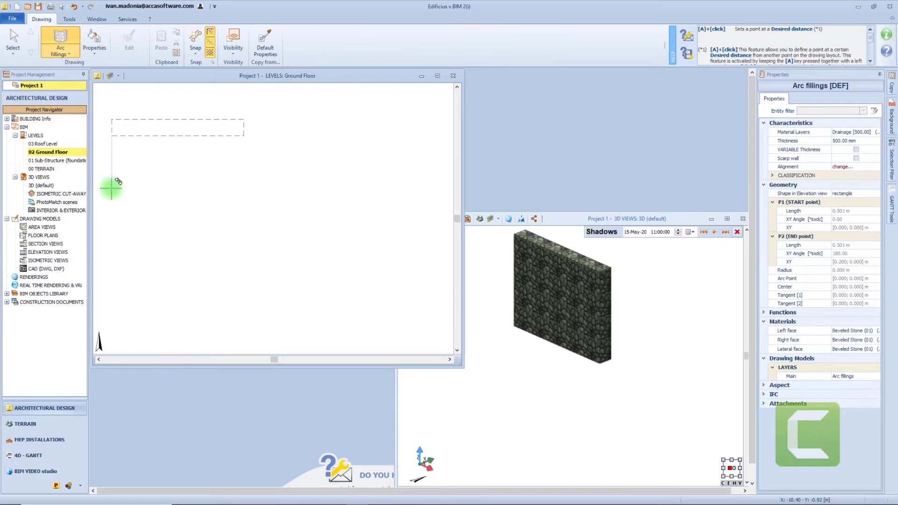
click(111, 188)
click(244, 188)
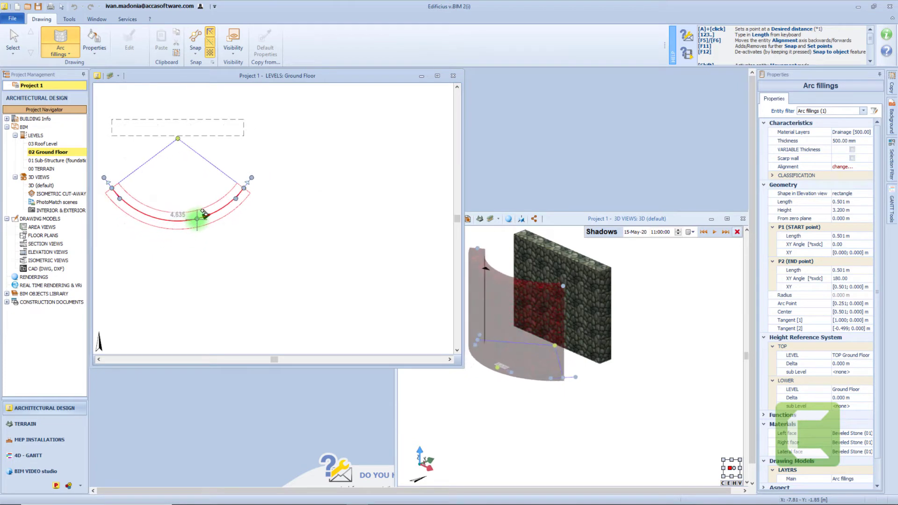
click(196, 219)
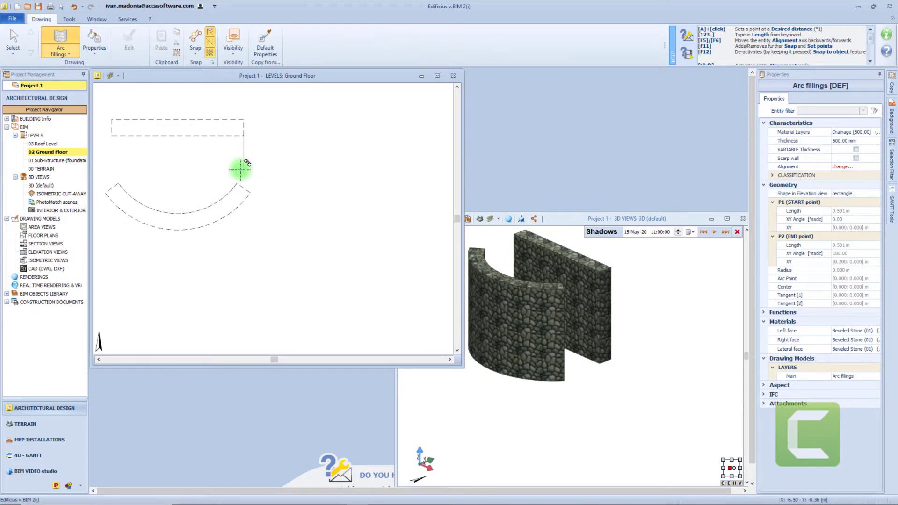
- Draw a rectangular horizontal filling beside the straight and arc fillings in the ground floor plan
click(61, 43)
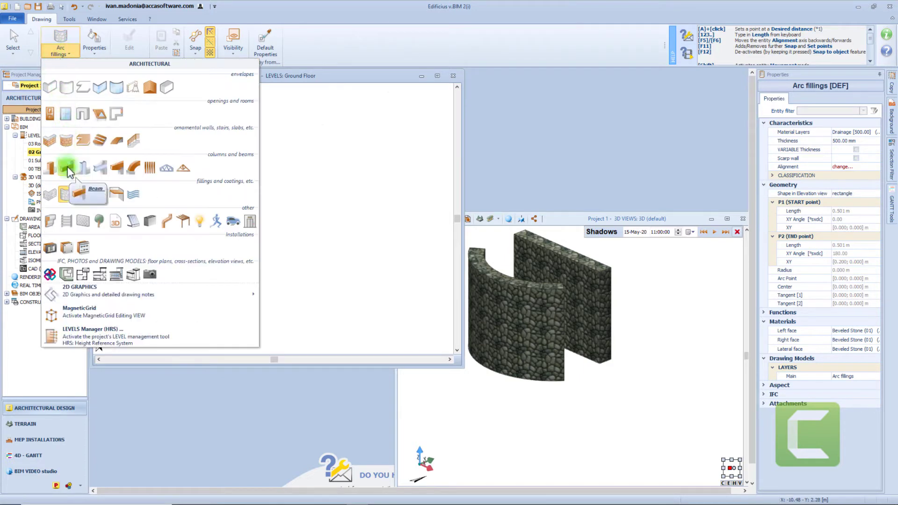
click(78, 200)
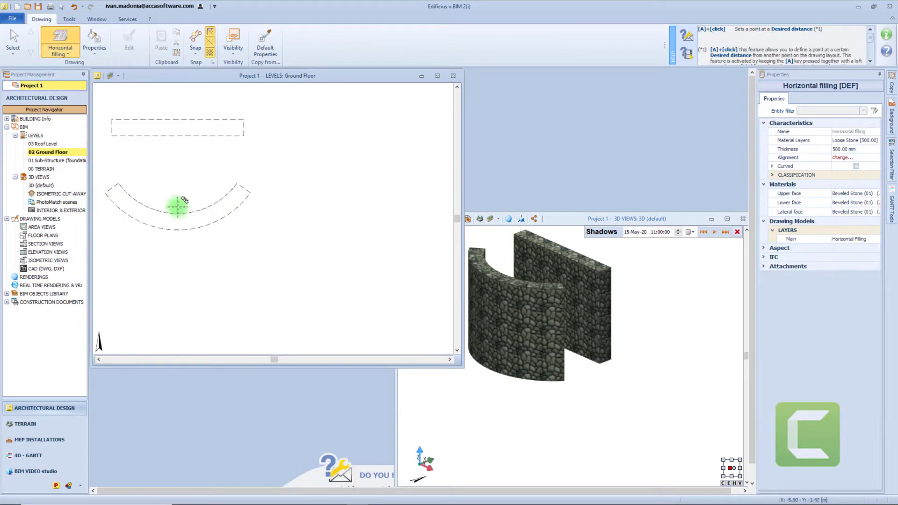
click(287, 119)
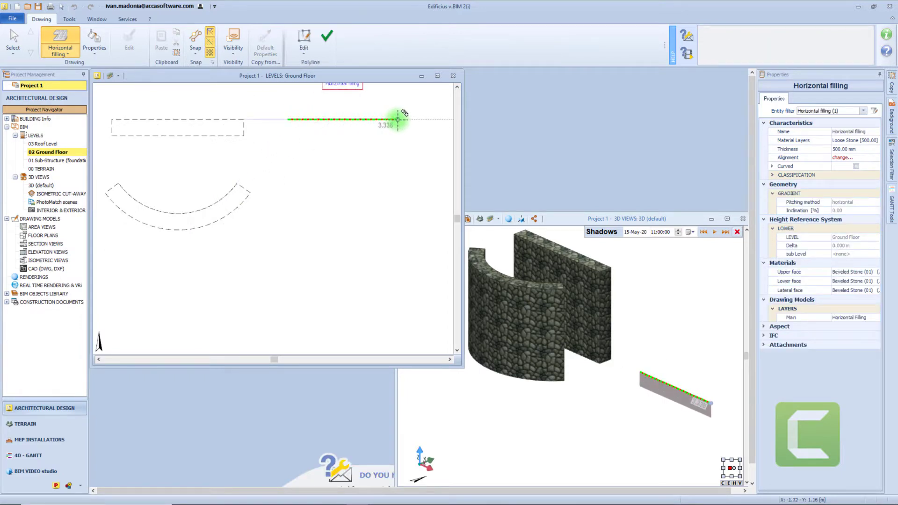
click(403, 119)
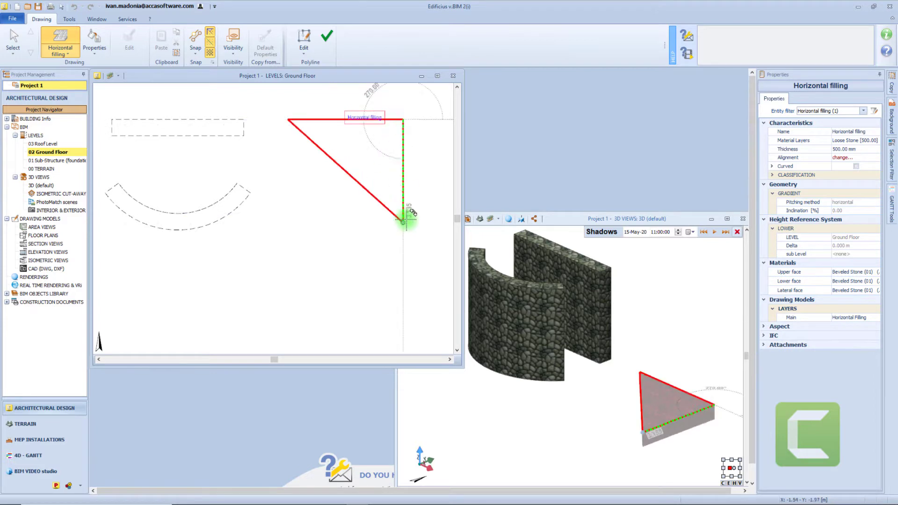
click(403, 284)
click(287, 284)
click(328, 37)
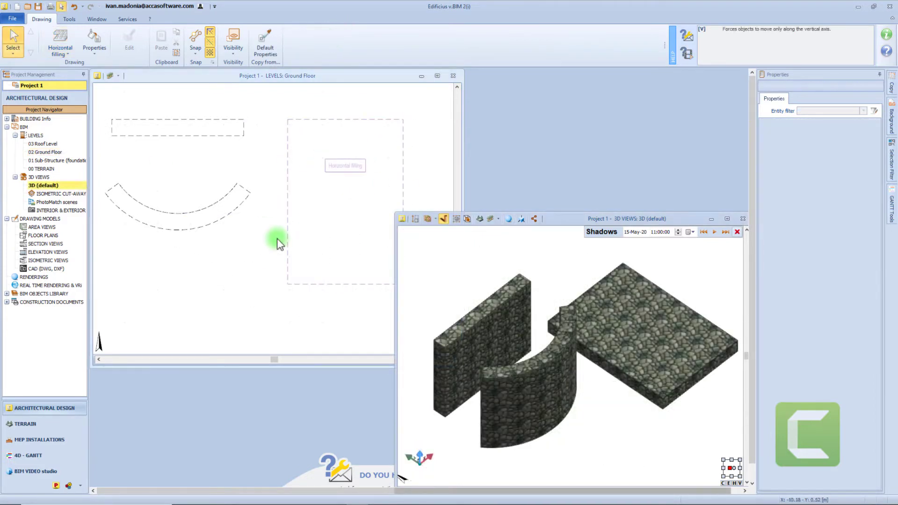
- Clear all three fillings from the project and draw a straight vertical envelope wall about 5 m long in the ground floor plan
drag(356, 313, 137, 106)
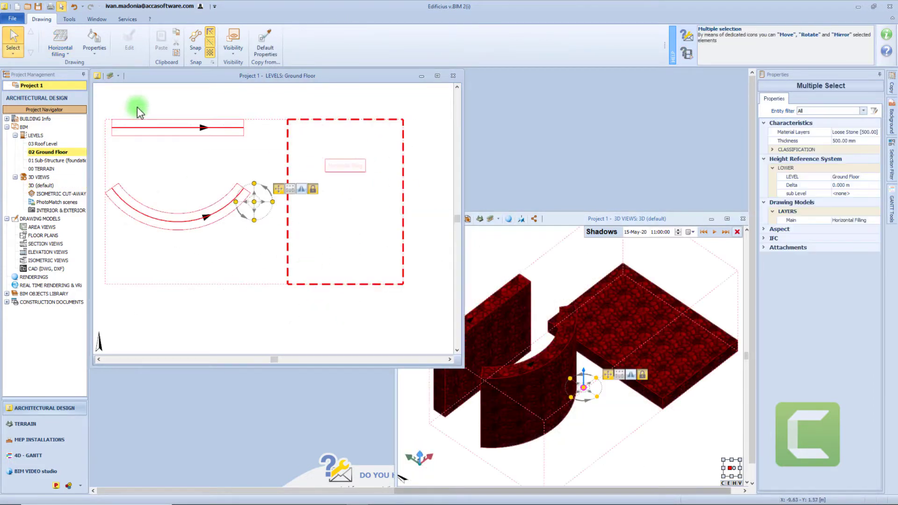
key(Delete)
click(60, 49)
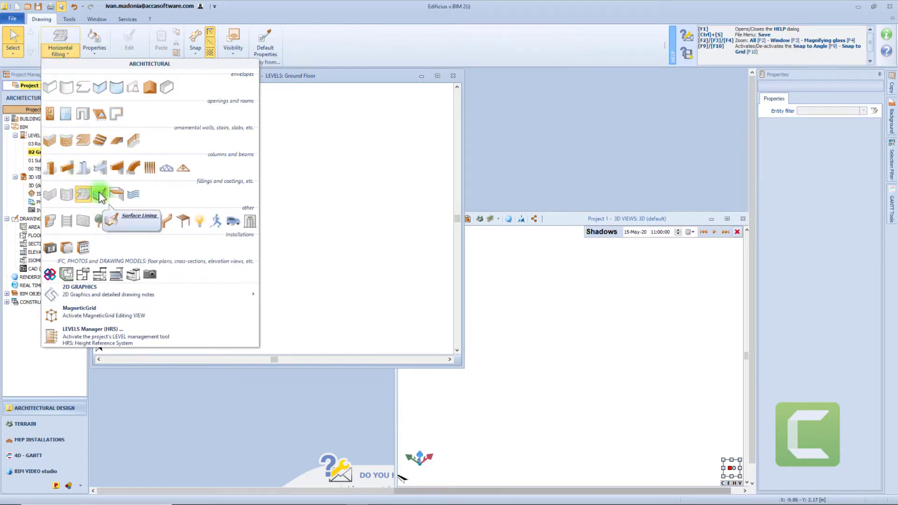
click(50, 87)
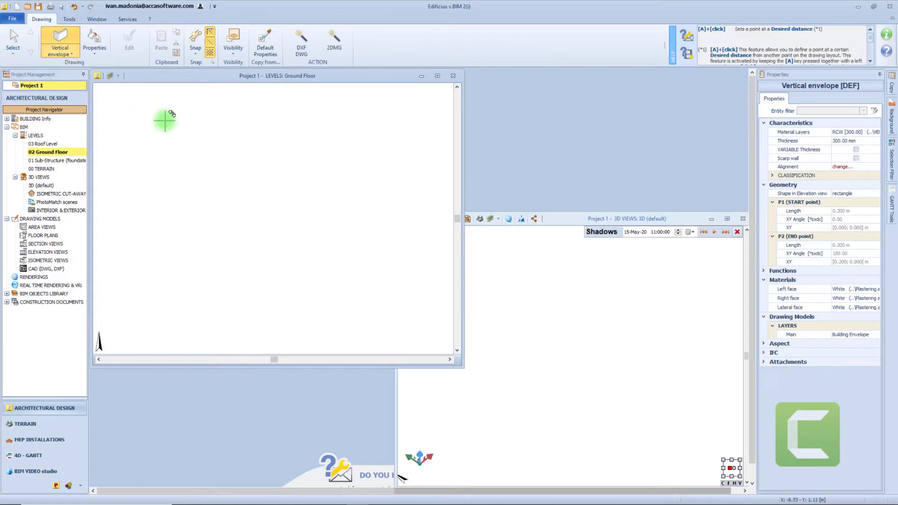
click(185, 199)
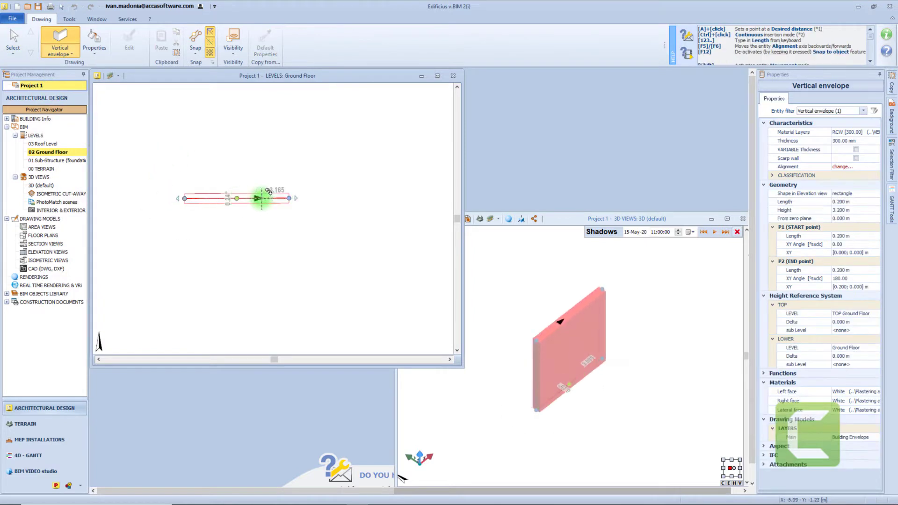
click(356, 198)
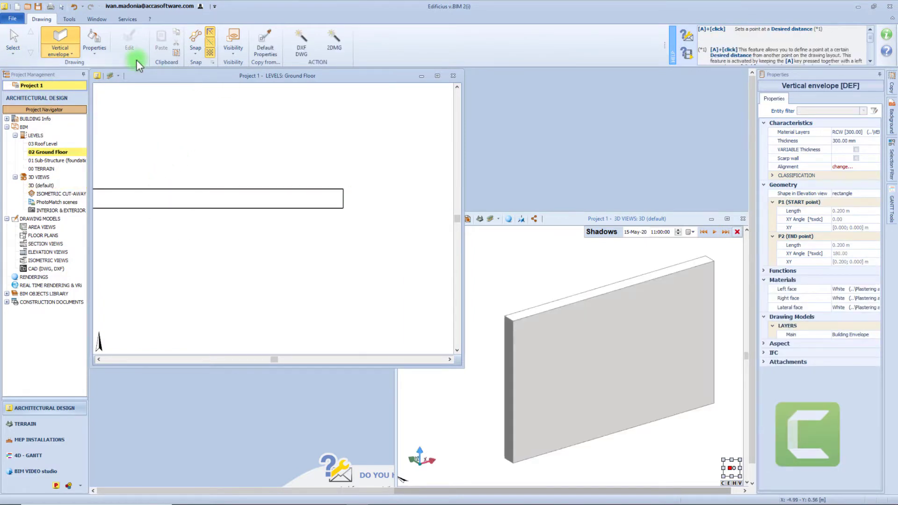
- Apply a Surface Lining to the large front face of the wall in the 3D view
click(60, 50)
click(98, 194)
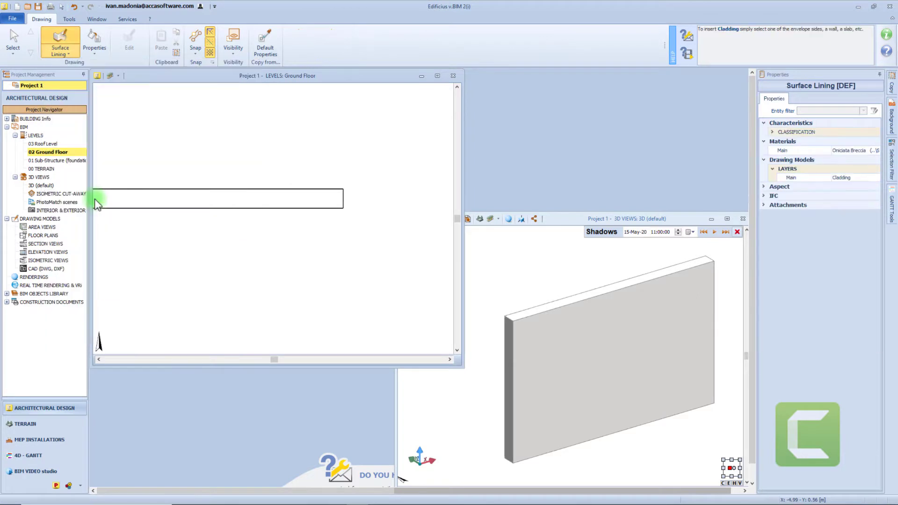
click(587, 371)
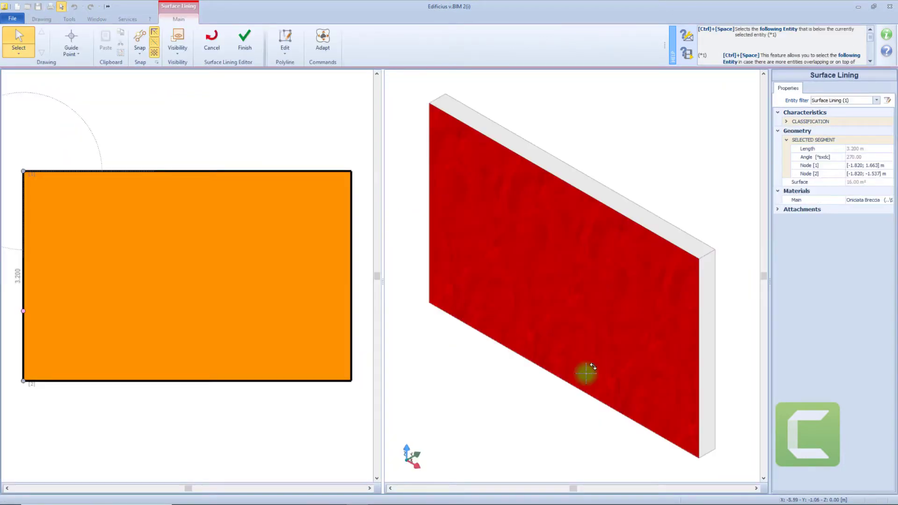
- Shrink the lining to about 2.5 m wide by moving its right, left and upper edges inward, and adapt it back to the full face
click(352, 304)
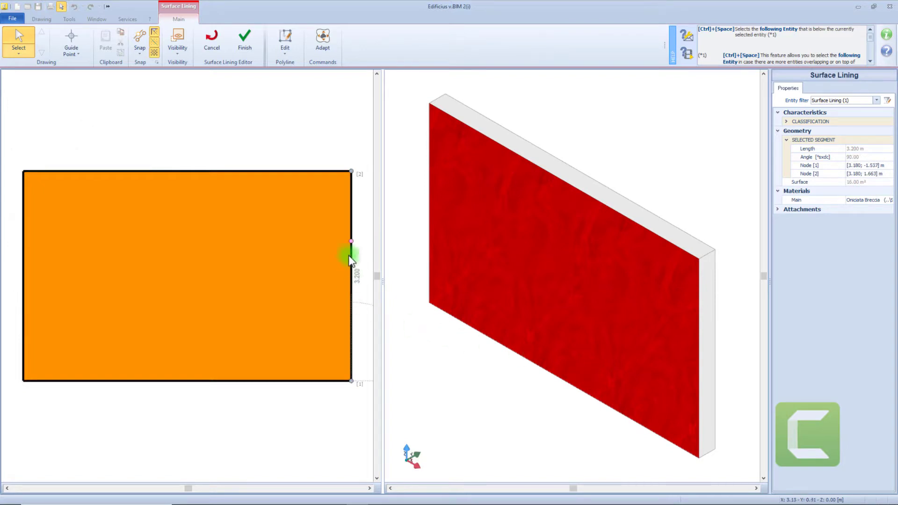
drag(350, 242, 282, 250)
click(23, 225)
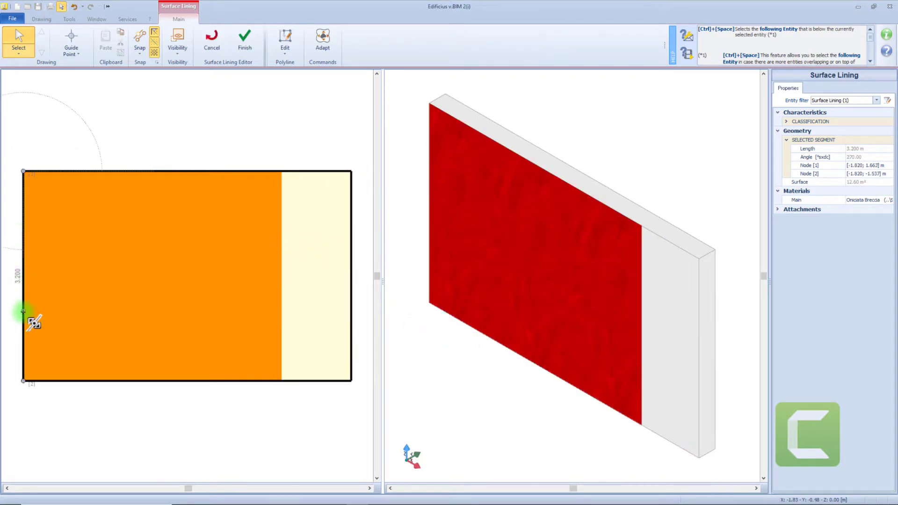
drag(29, 315, 115, 312)
click(179, 172)
drag(178, 172, 180, 260)
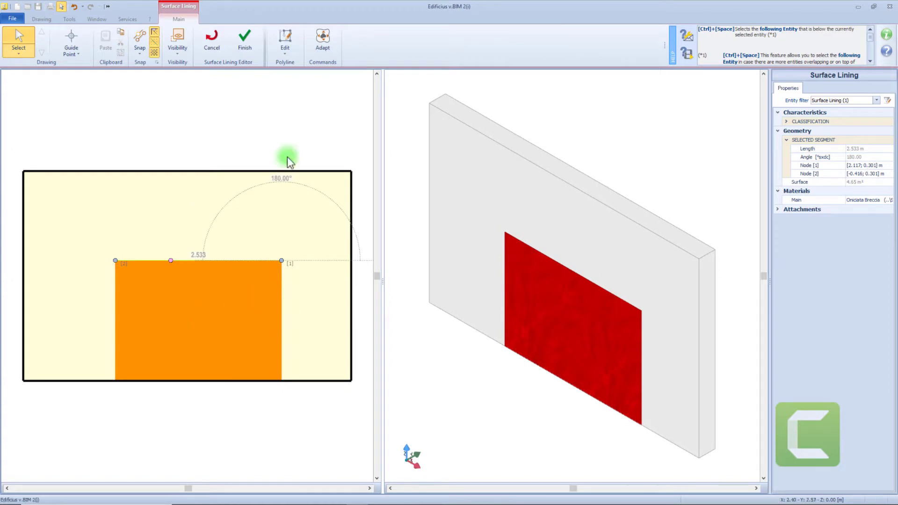
click(312, 39)
- Move all four edges of the lining inward to form a rectangle about 2.8 m wide and 1.55 m high inside the wall face
click(309, 169)
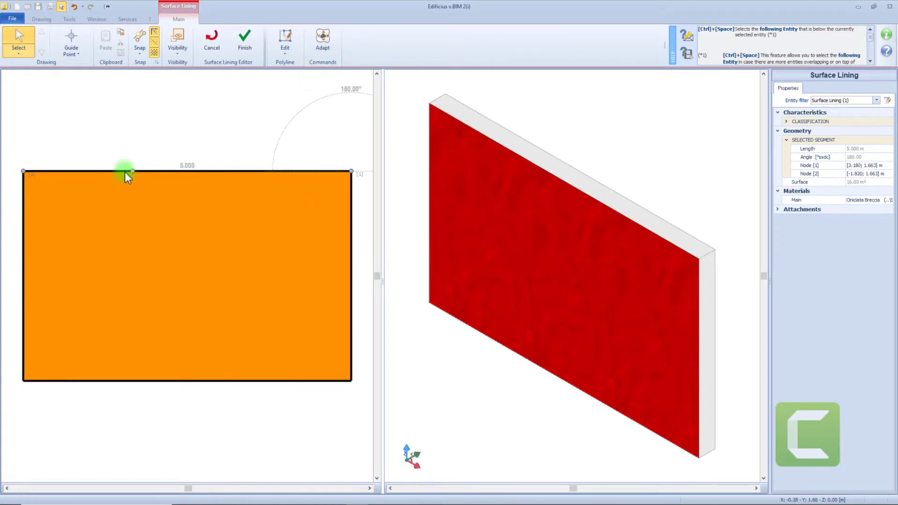
drag(132, 172, 132, 218)
click(235, 380)
drag(233, 381, 233, 320)
click(351, 299)
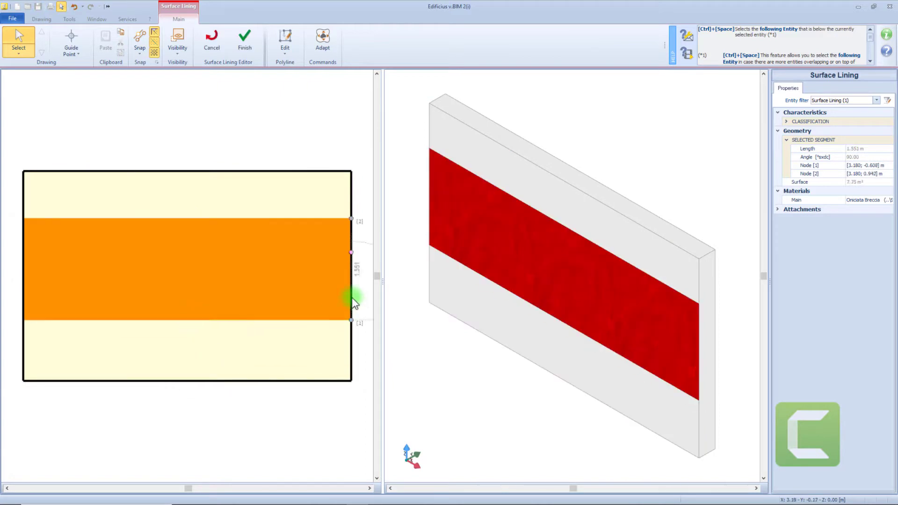
drag(351, 252, 263, 252)
click(24, 266)
drag(24, 266, 78, 290)
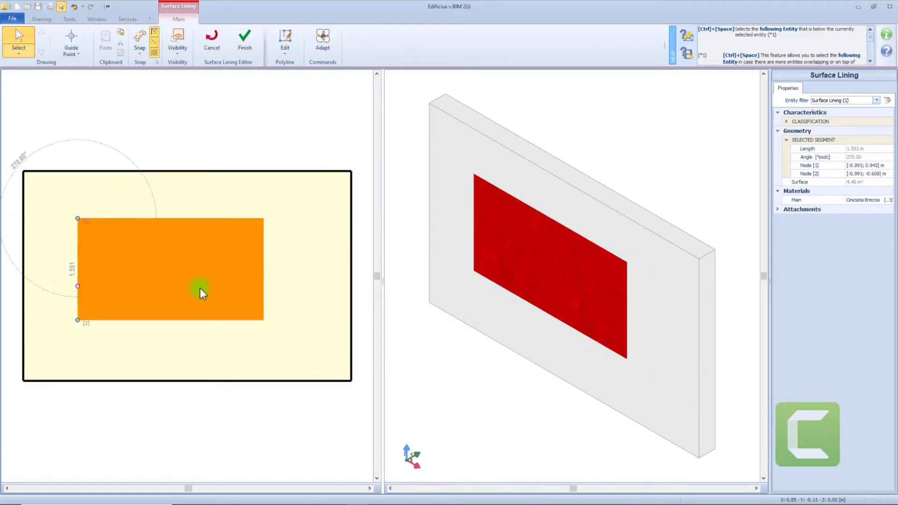
- Insert a node in the lining's right edge and place it outward to form a pointed end
click(267, 294)
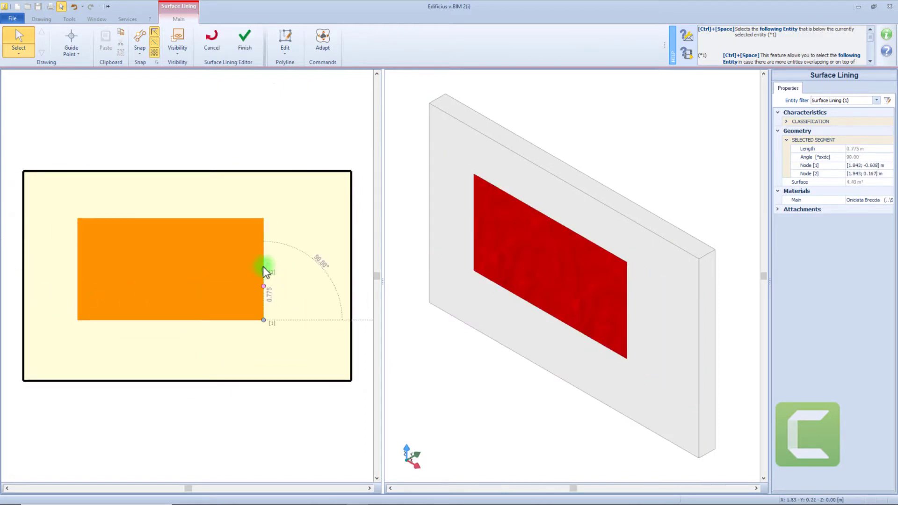
key(Insert)
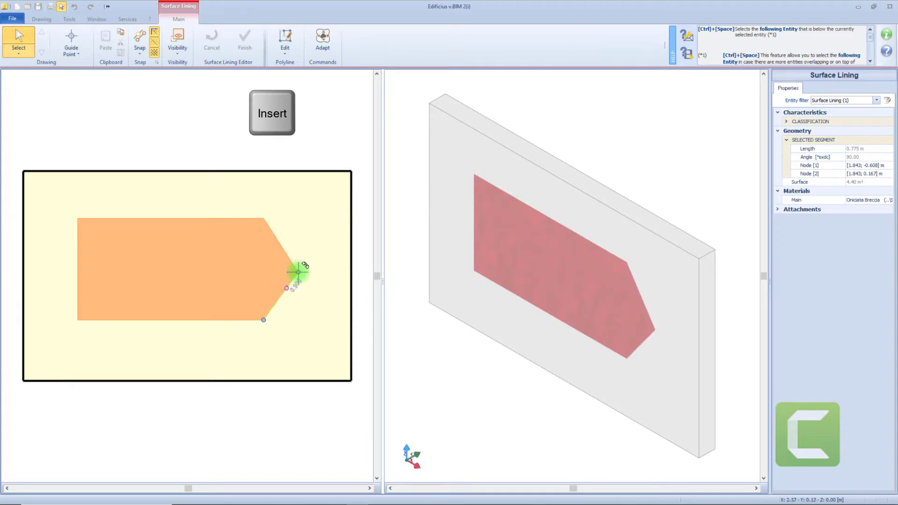
click(293, 268)
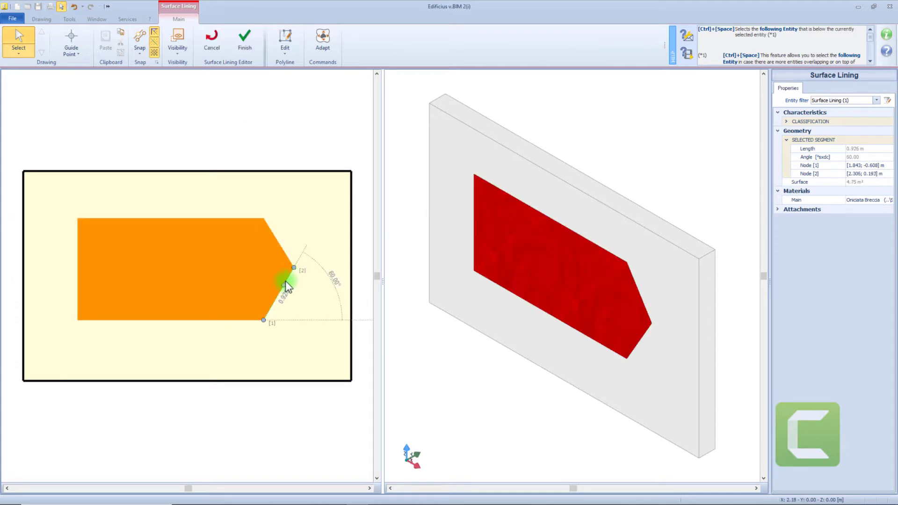
- Convert the lower slanted segment of the lining's pointed end to an arc and finish the lining edit
right_click(284, 284)
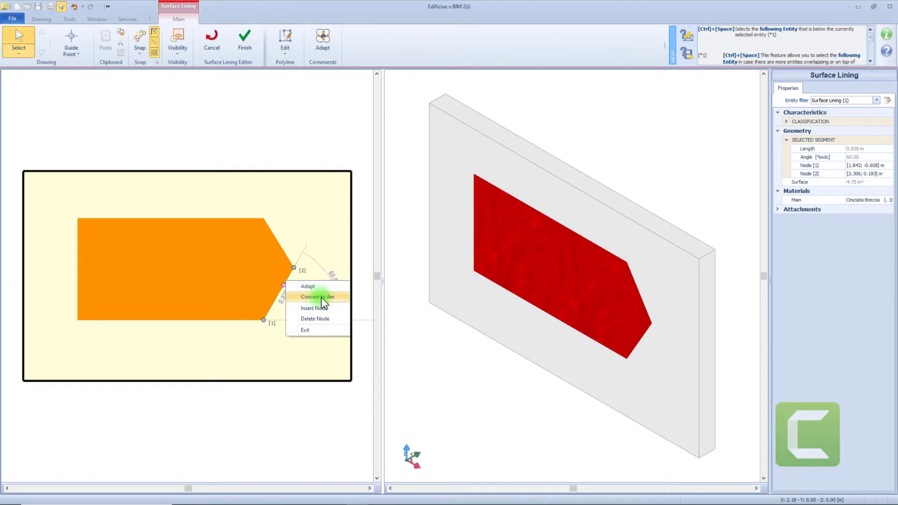
click(316, 297)
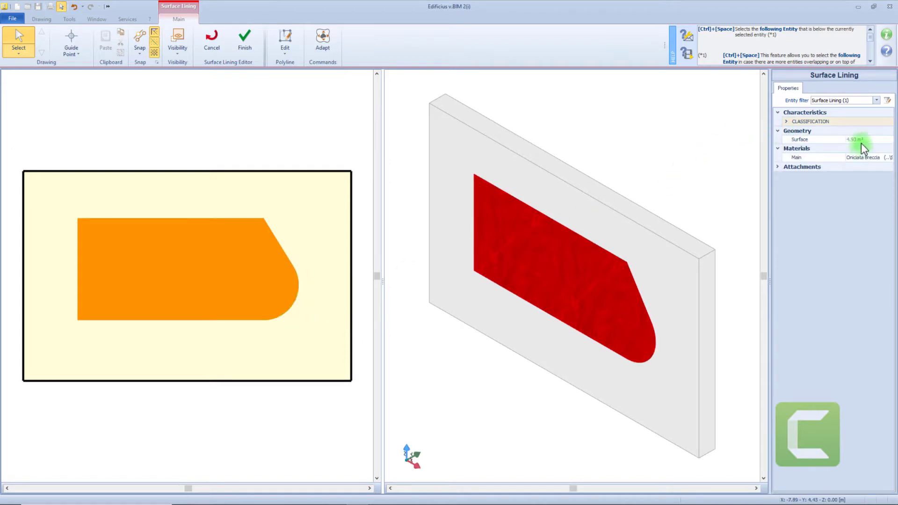
click(860, 142)
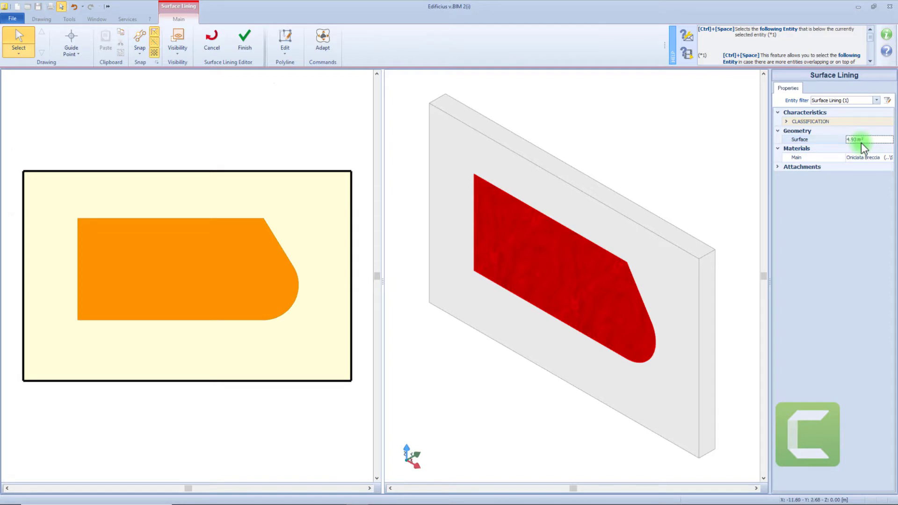
click(256, 53)
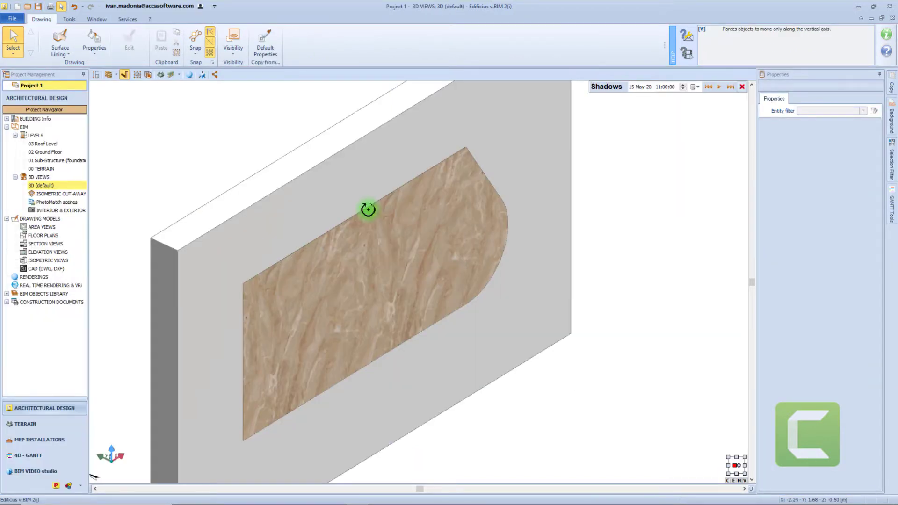
- Delete the wall together with its surface lining from the 3D view
click(368, 209)
drag(617, 362, 349, 202)
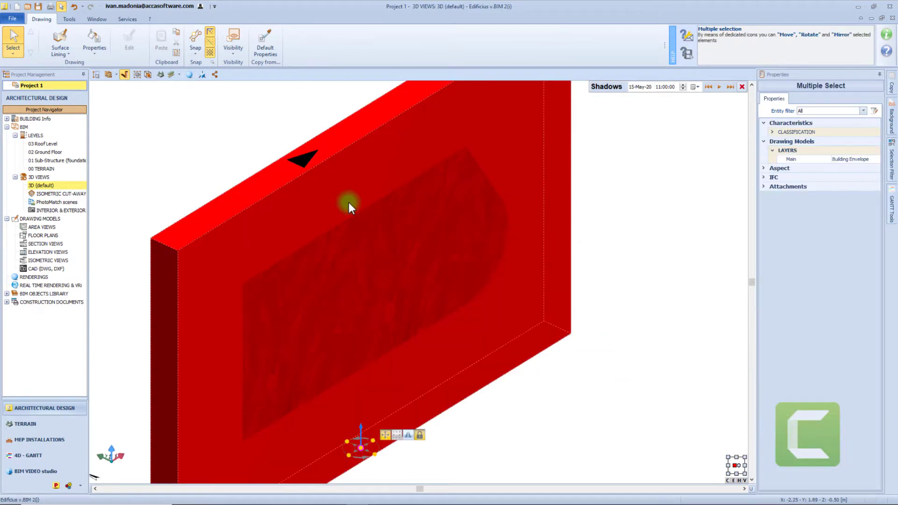
key(Delete)
- Draw a rectangular false ceiling 5 m wide and about 4 m deep on the Ground Floor level and complete its outline
click(68, 52)
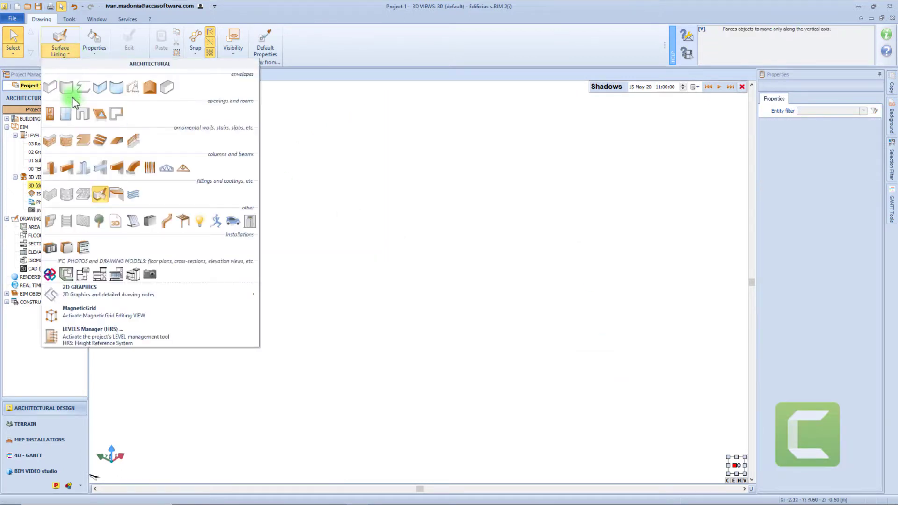
click(116, 195)
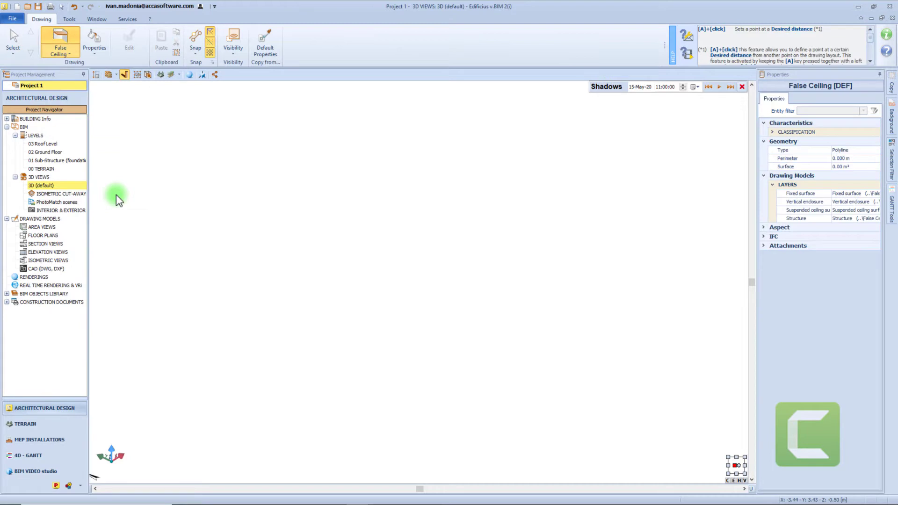
double_click(49, 152)
click(240, 172)
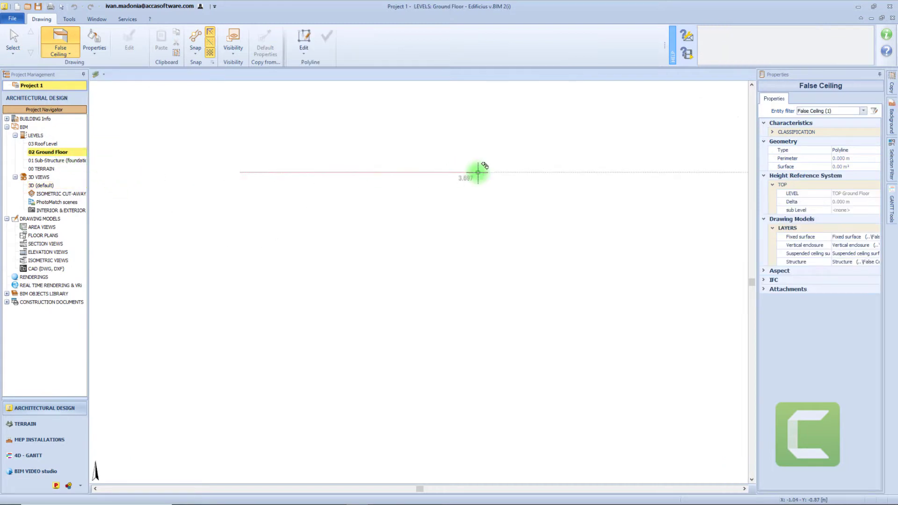
click(561, 172)
click(562, 429)
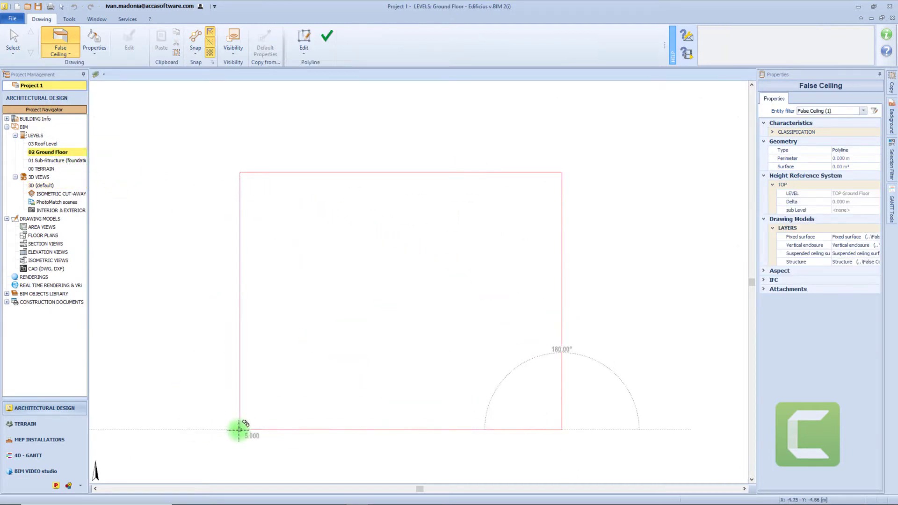
click(239, 429)
click(327, 40)
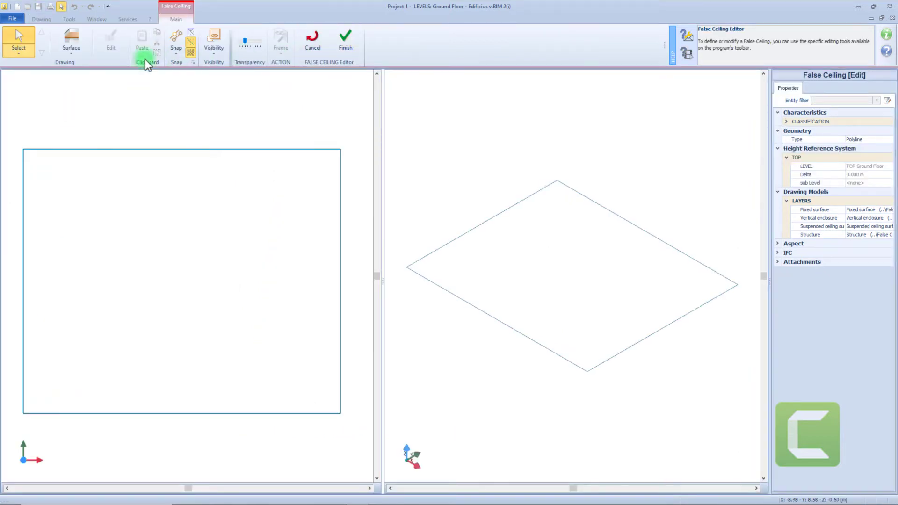
- Draw a flat false ceiling surface about 1.8 m deep along the full width of the outline's upper edge in plan
click(70, 53)
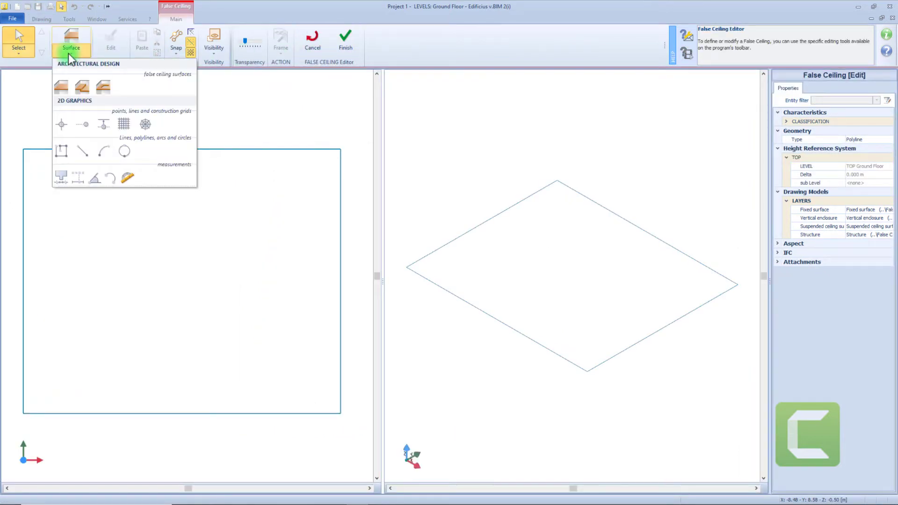
click(66, 83)
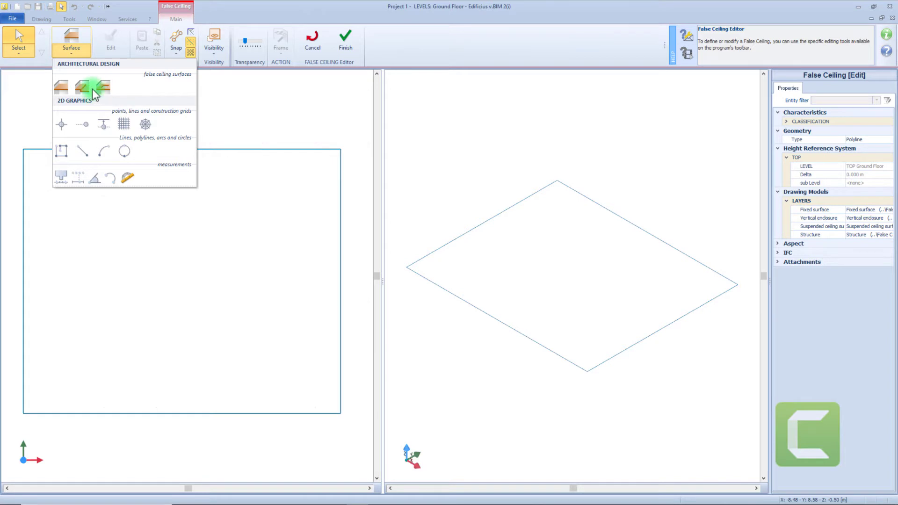
click(61, 87)
click(25, 146)
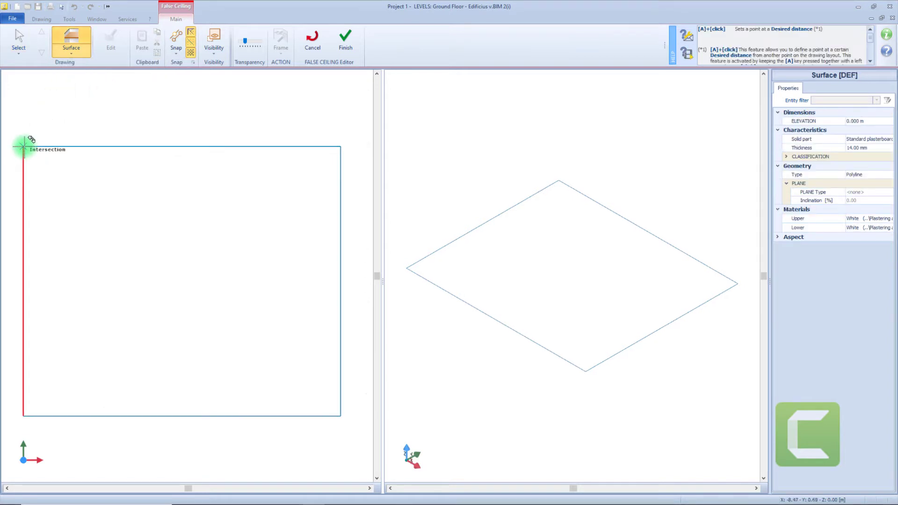
click(24, 146)
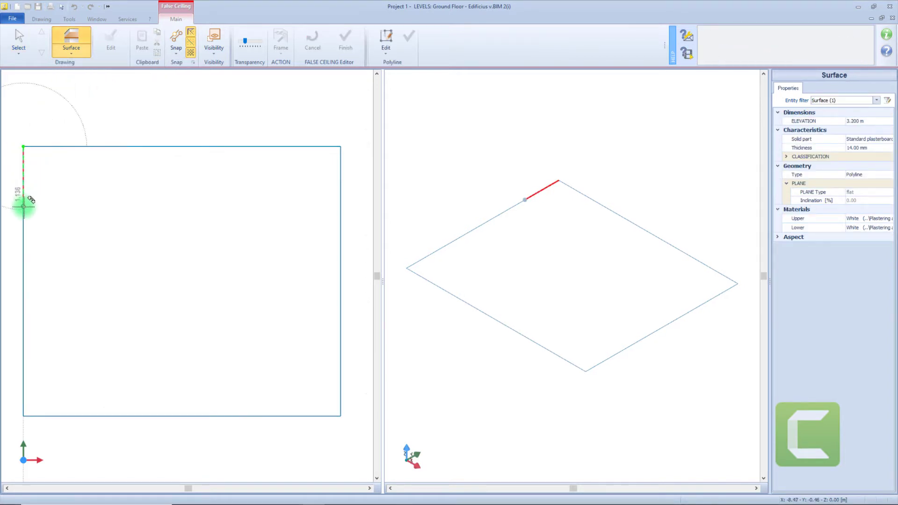
click(23, 205)
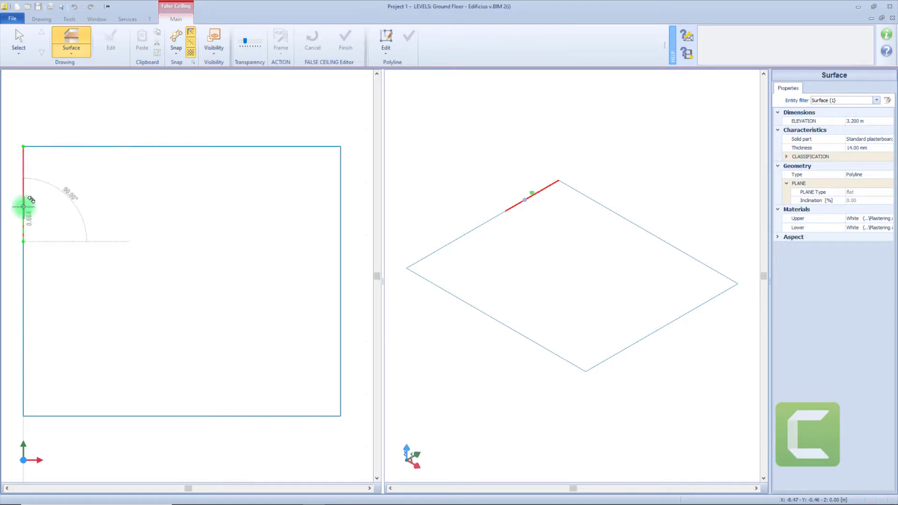
click(341, 242)
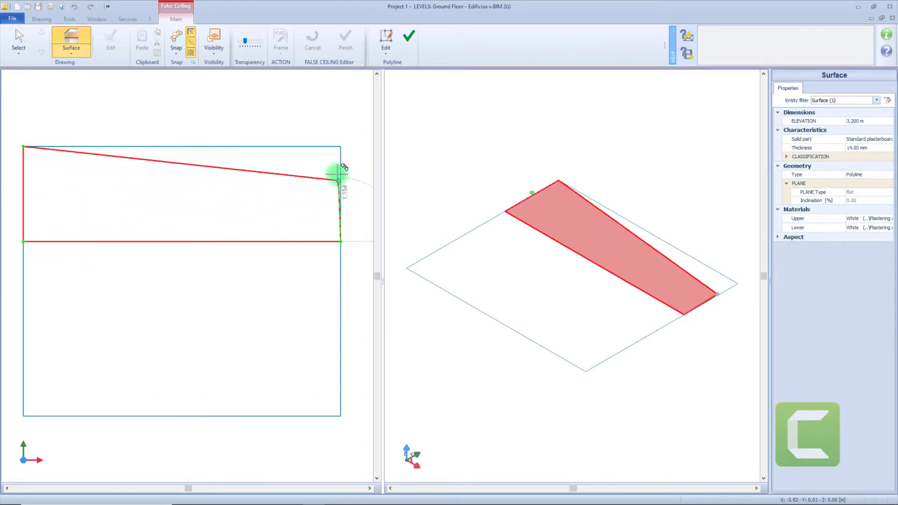
click(340, 145)
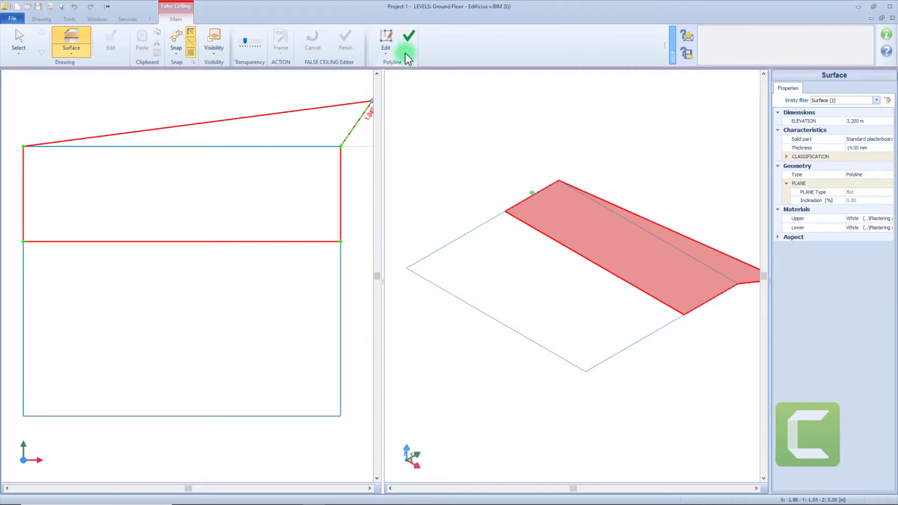
click(408, 36)
- Copy the surface strip to the opposite edge of the false ceiling outline
click(36, 50)
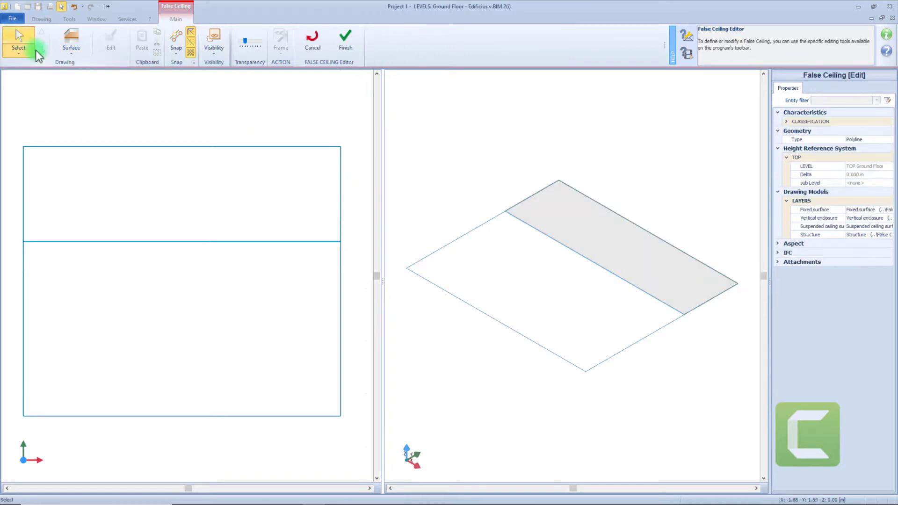
click(70, 241)
drag(70, 240, 24, 415)
- Draw a third rectangular surface filling the gap between the two outer strips
click(70, 43)
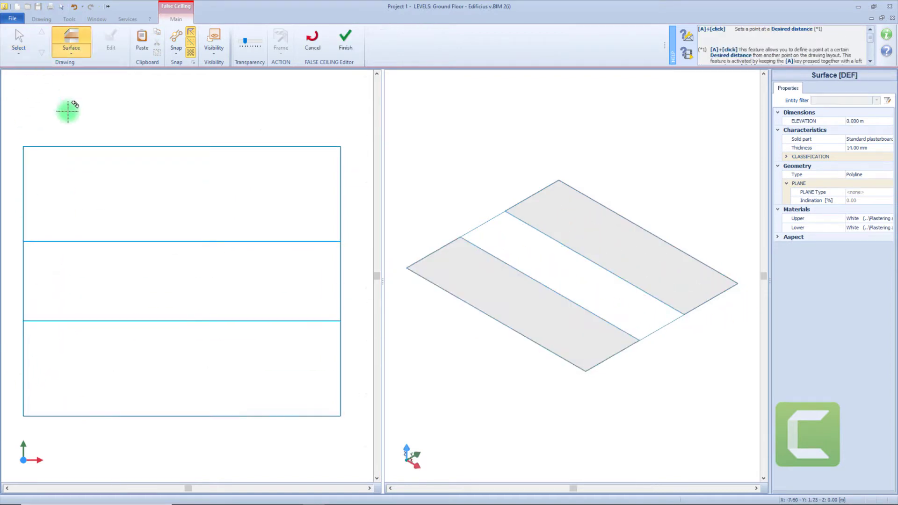
click(23, 241)
click(23, 321)
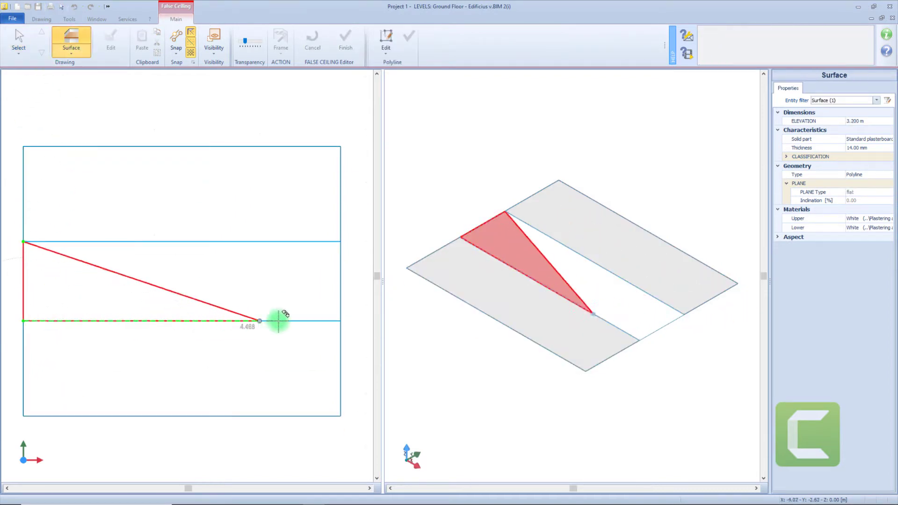
click(340, 320)
click(341, 242)
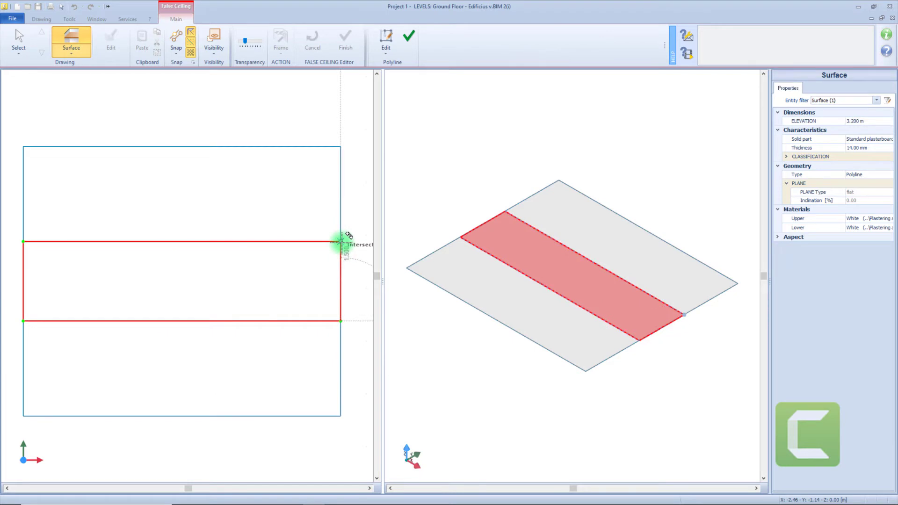
click(408, 35)
- Lower the elevation of the two outer surface strips together below the middle strip
click(555, 228)
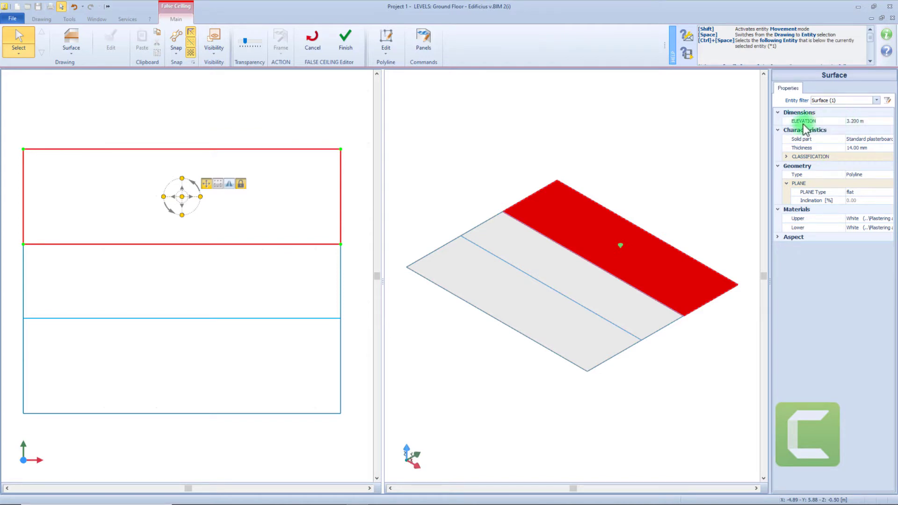
click(557, 312)
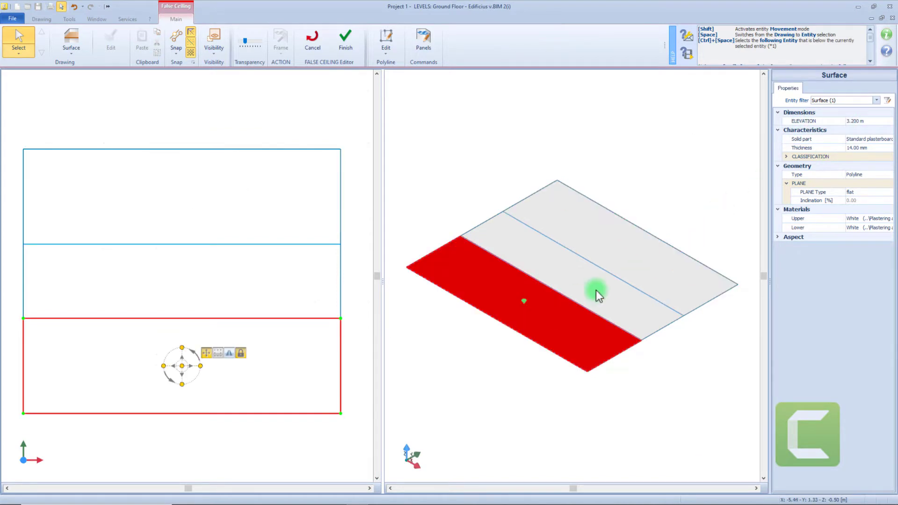
ctrl+click(627, 264)
click(862, 121)
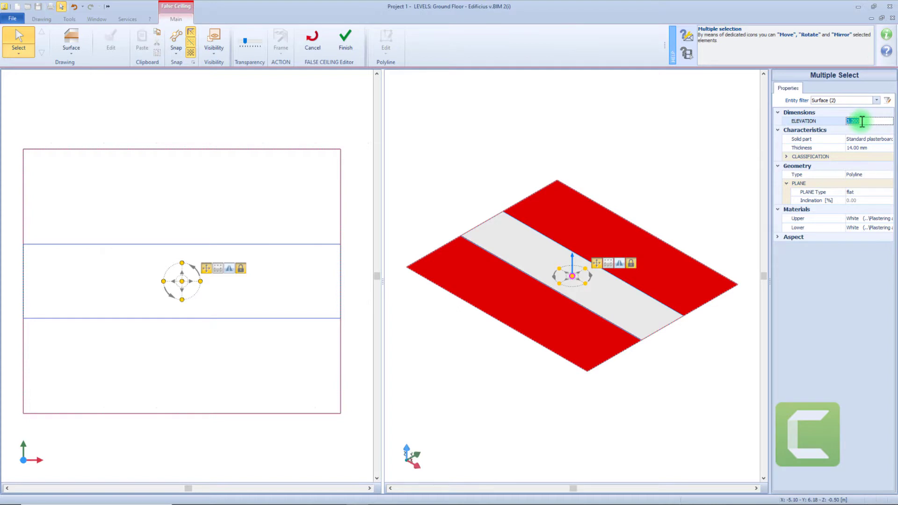
key(Return)
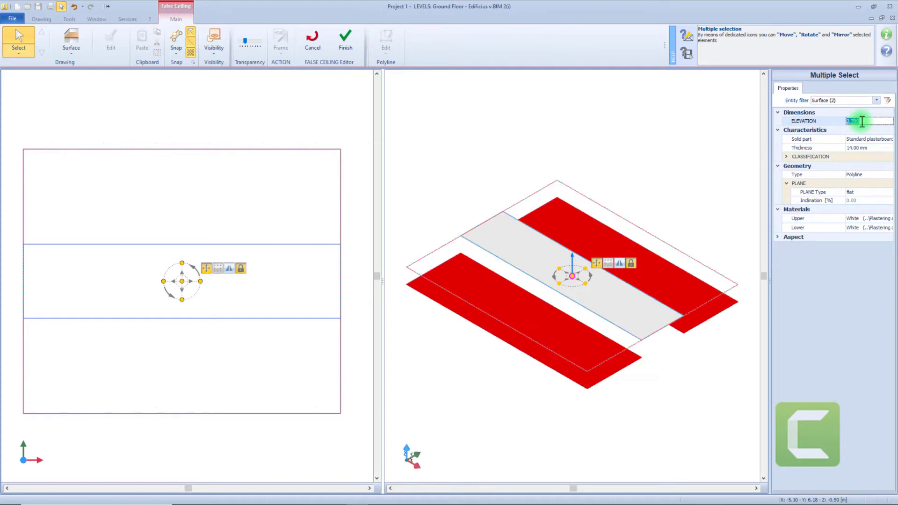
click(614, 133)
- Assign Standard plasterboard panels - thickness 13 as the solid part of the middle surface
middle_drag(536, 210, 572, 207)
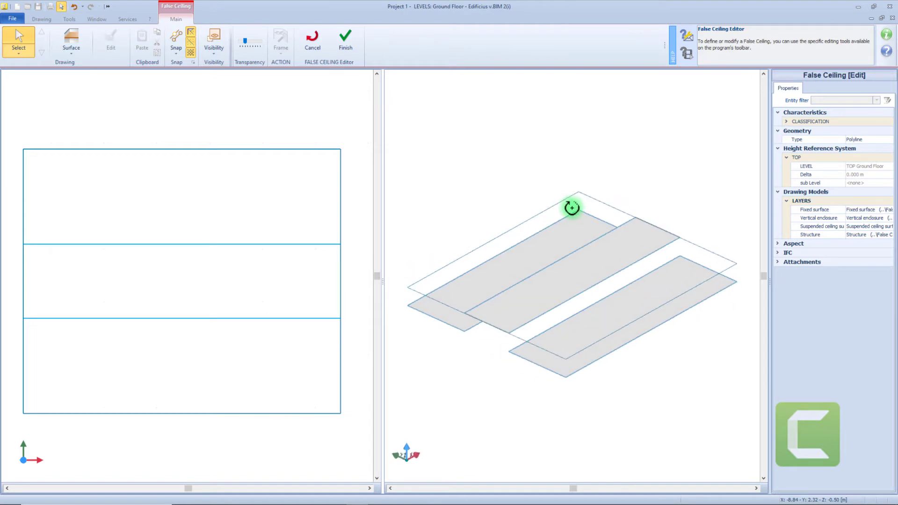
click(590, 271)
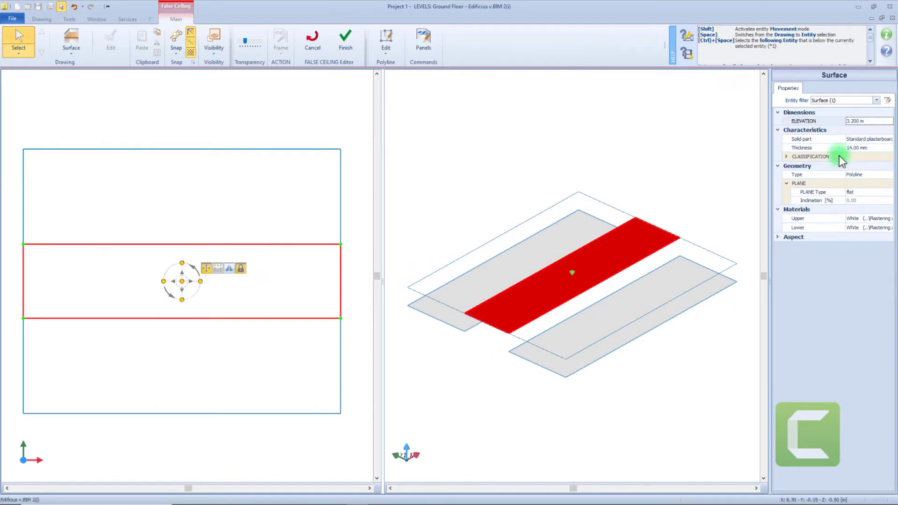
click(885, 139)
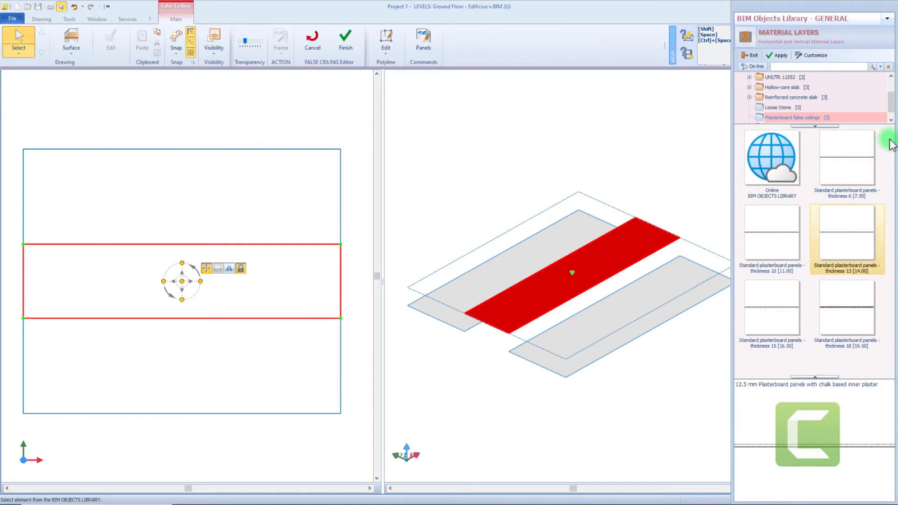
click(862, 187)
double_click(849, 235)
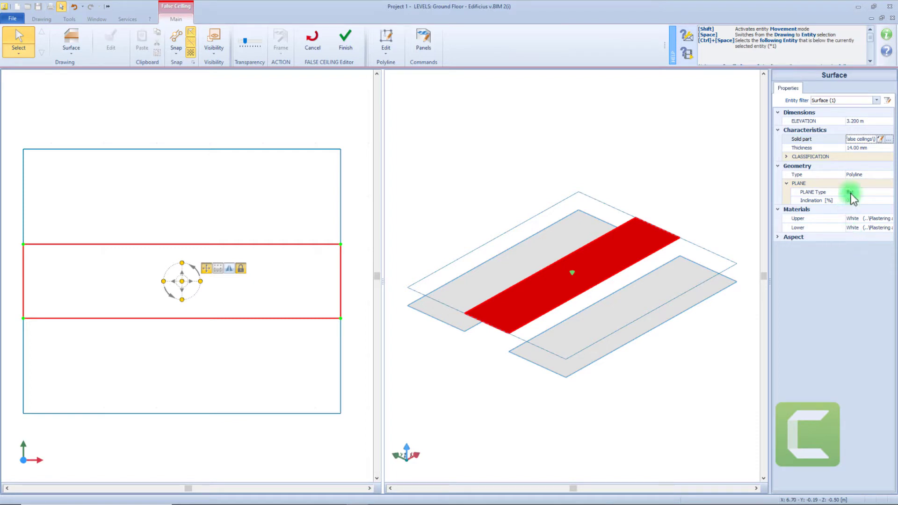
- Review the middle surface's thickness, classification and geometry type properties
click(860, 149)
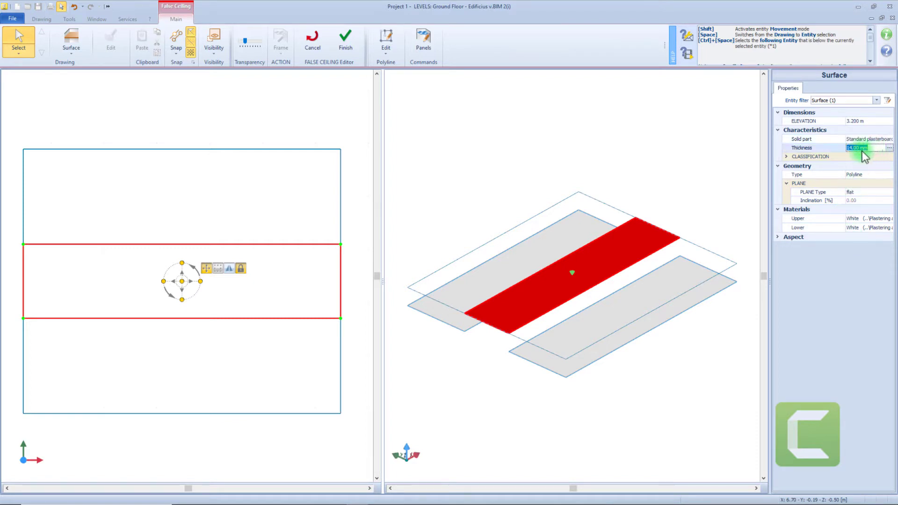
click(786, 156)
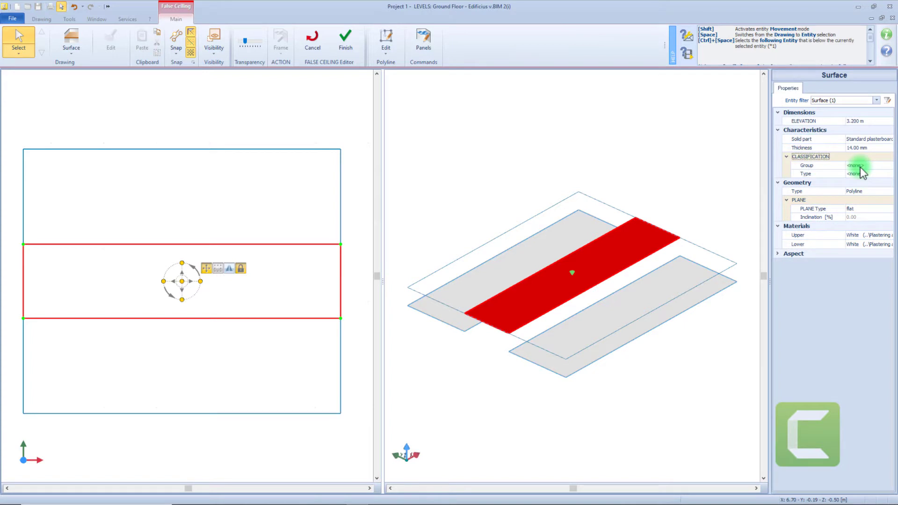
click(865, 193)
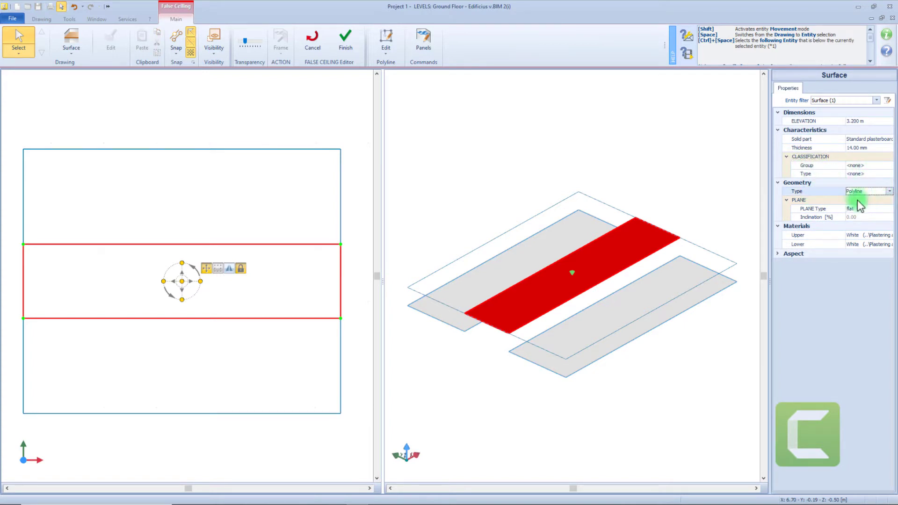
- Try a slope line plane with an inclination of 15% on the middle surface
click(884, 209)
click(863, 209)
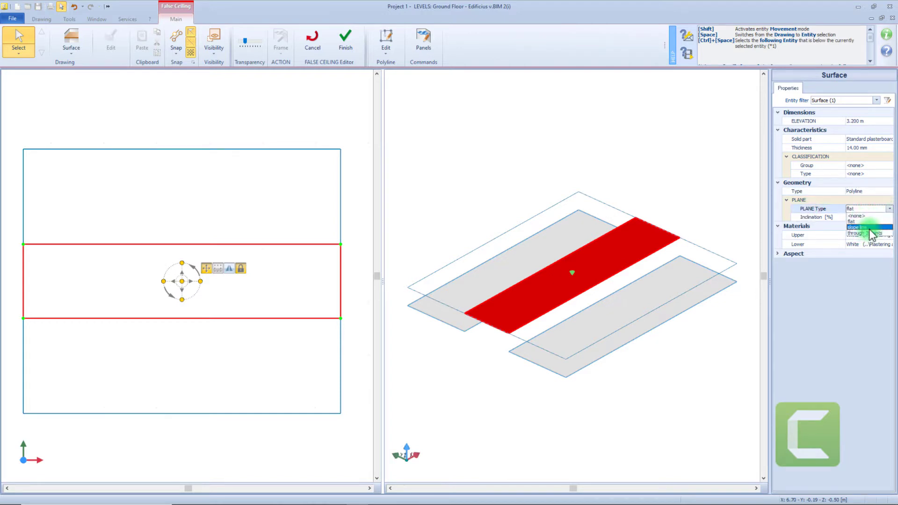
click(869, 228)
click(865, 217)
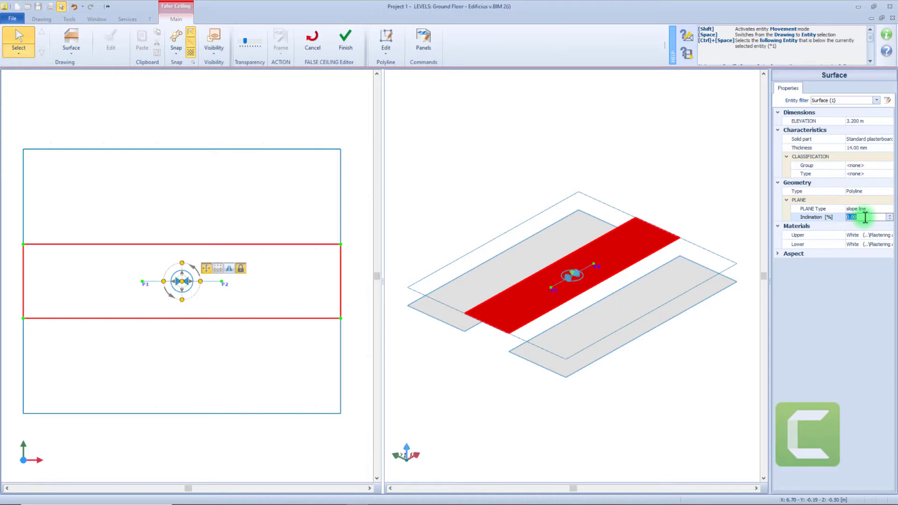
text(15)
key(Return)
- Reset the middle surface's inclination to 0 and return its plane type to flat
text(0)
key(Return)
click(868, 208)
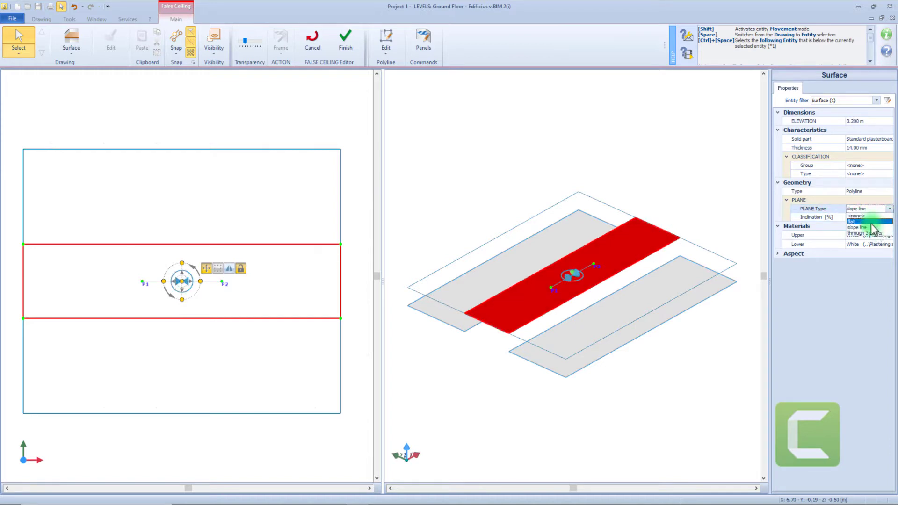
click(865, 222)
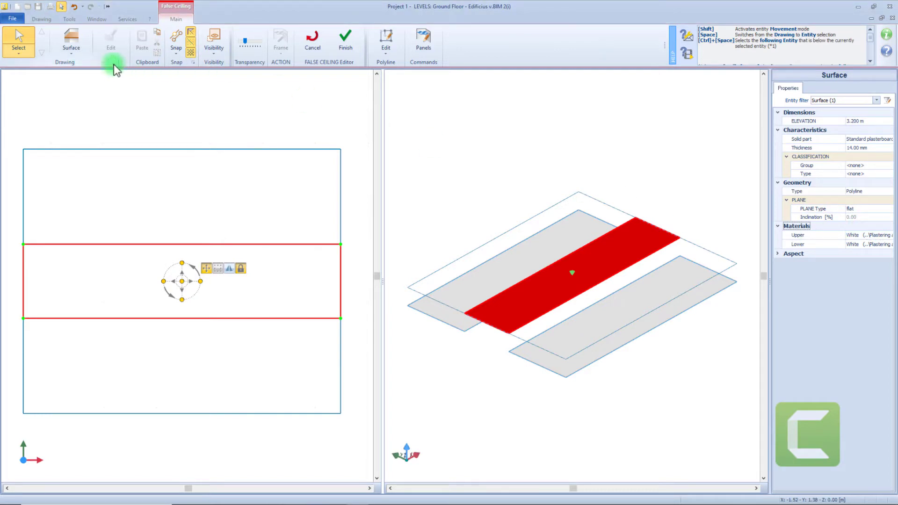
- Draw two vertical enclosures along the full length of the middle surface's two long edges
click(78, 49)
click(82, 87)
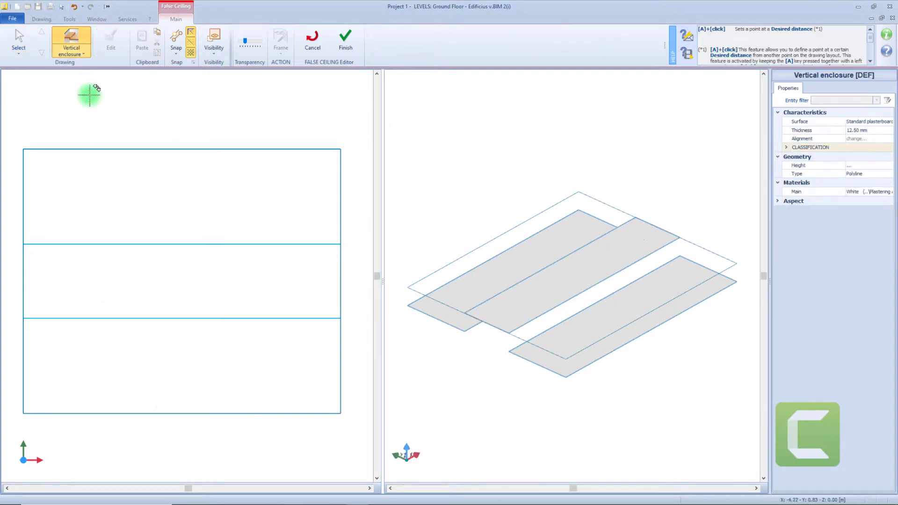
click(24, 243)
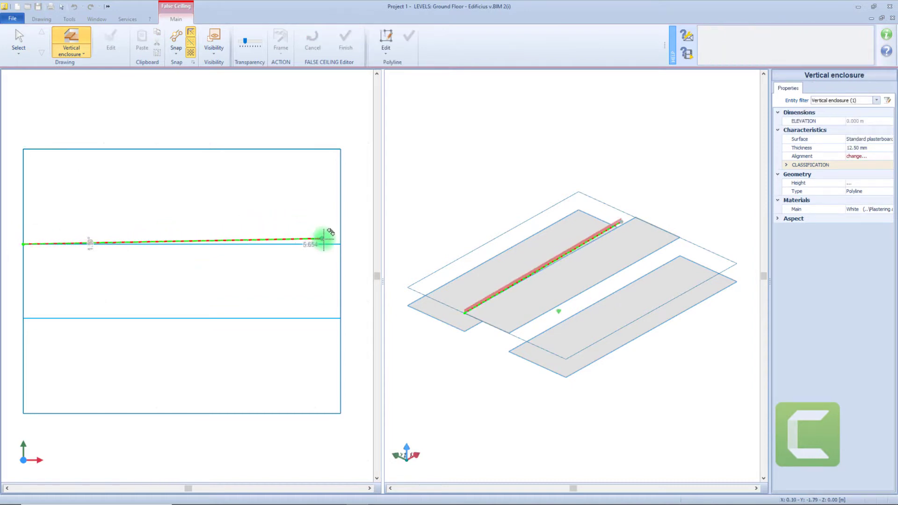
click(340, 243)
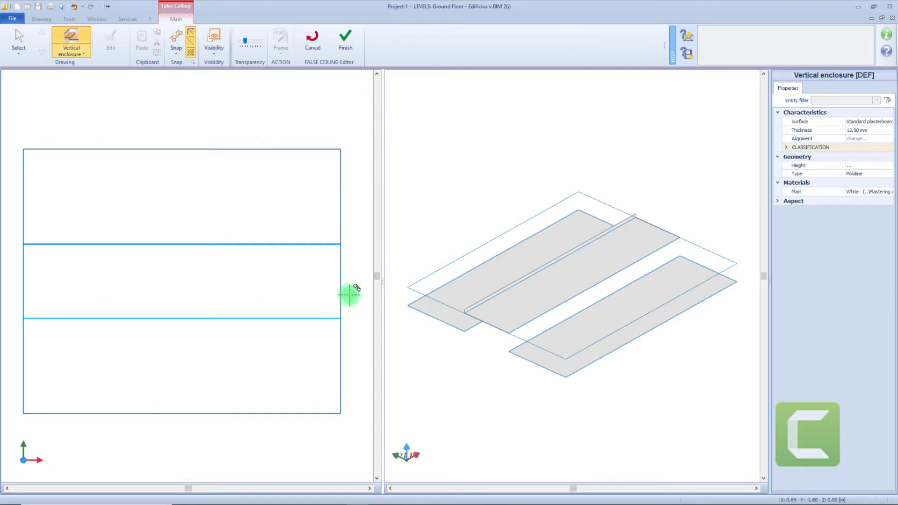
click(341, 318)
click(44, 318)
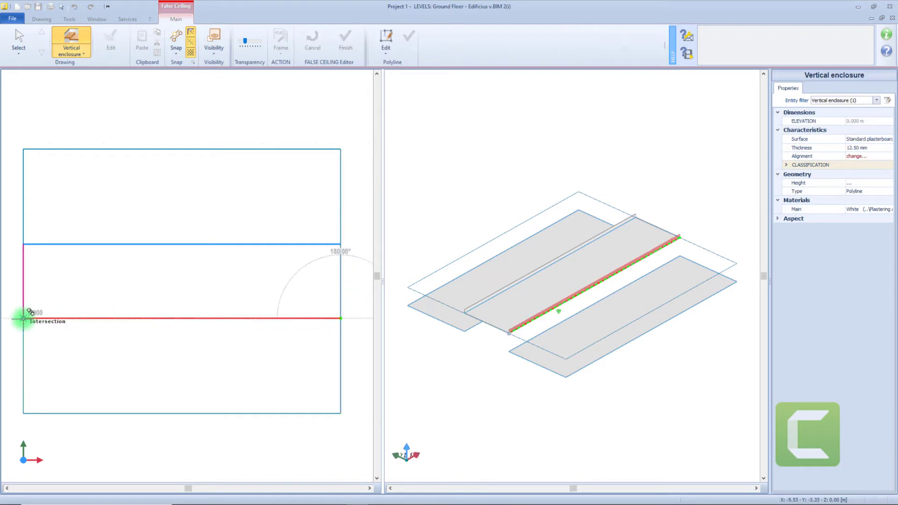
click(407, 43)
key(Escape)
- Set the elevation of both vertical enclosures together to 2.7 m
scroll(666, 232, up, 5)
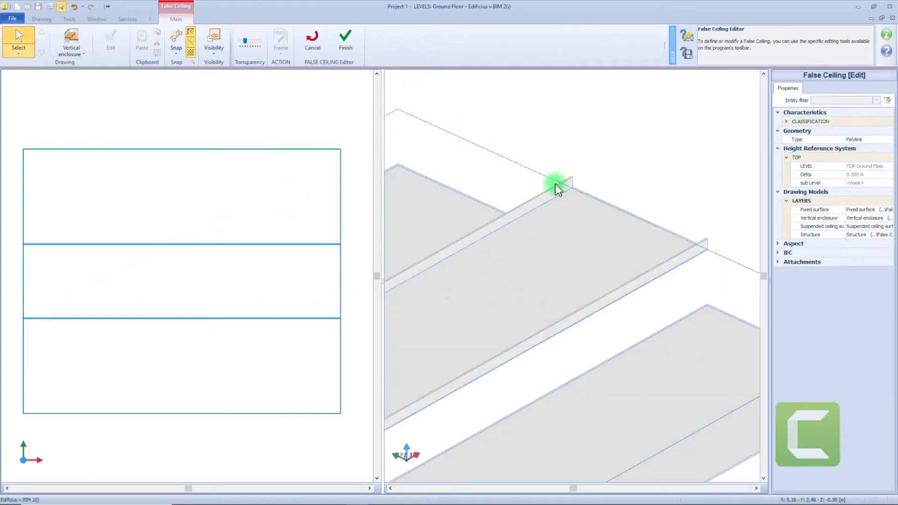
click(585, 198)
click(568, 185)
ctrl+click(707, 245)
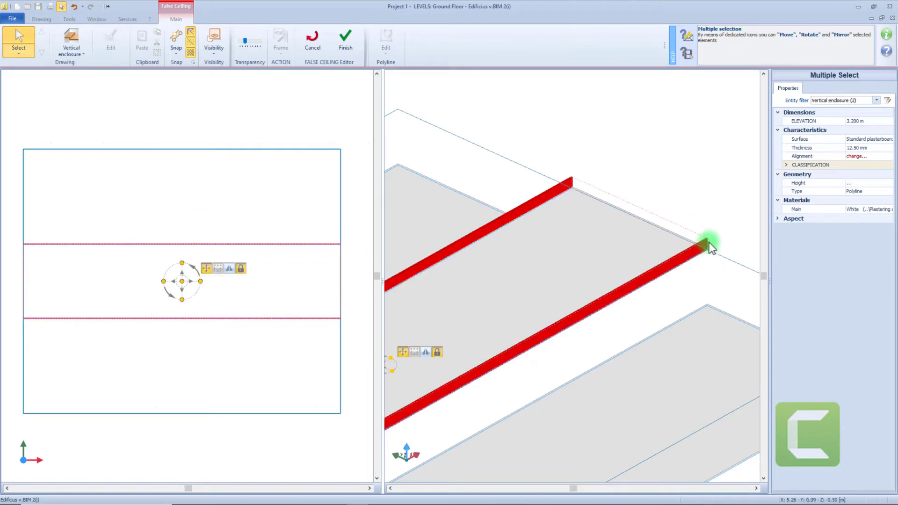
click(857, 120)
text(2.7)
key(Return)
scroll(711, 178, down, 3)
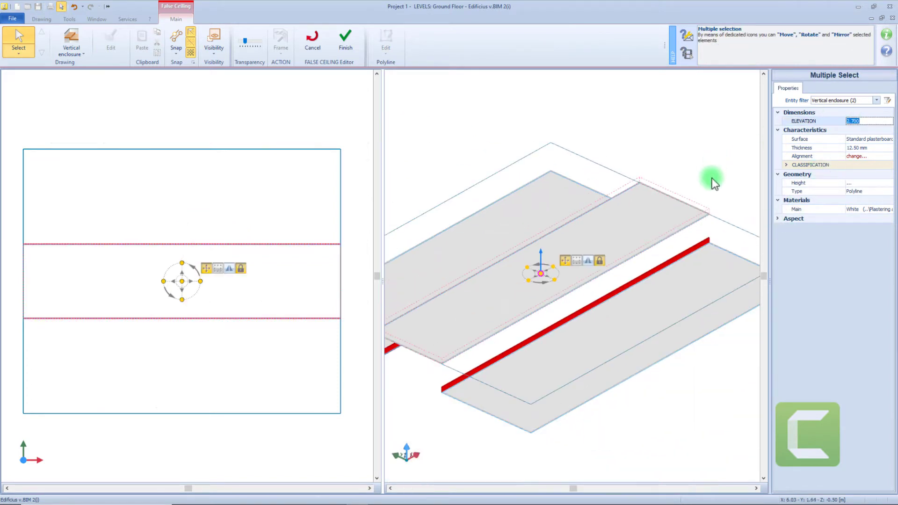
- Raise the first end node of each vertical enclosure to a height of 0.5 m
middle_drag(511, 325, 578, 323)
right_drag(605, 335, 645, 327)
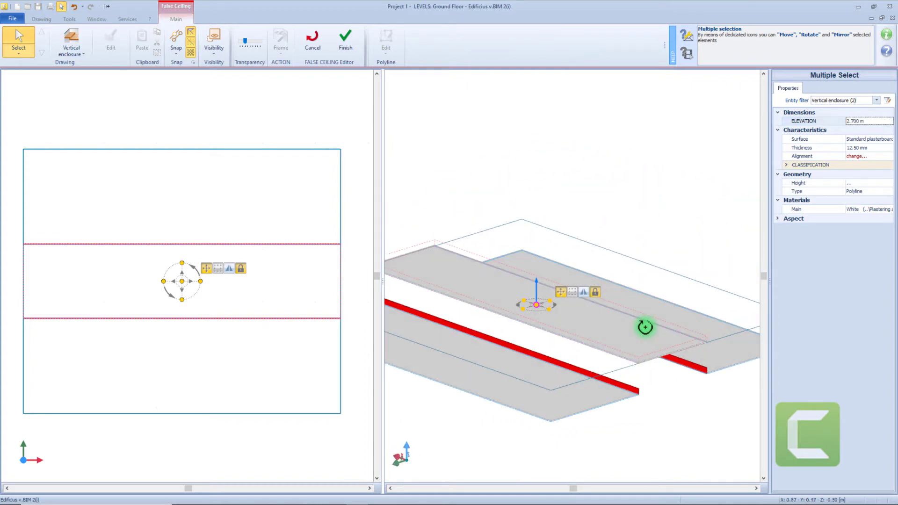
key(Escape)
click(639, 389)
click(639, 392)
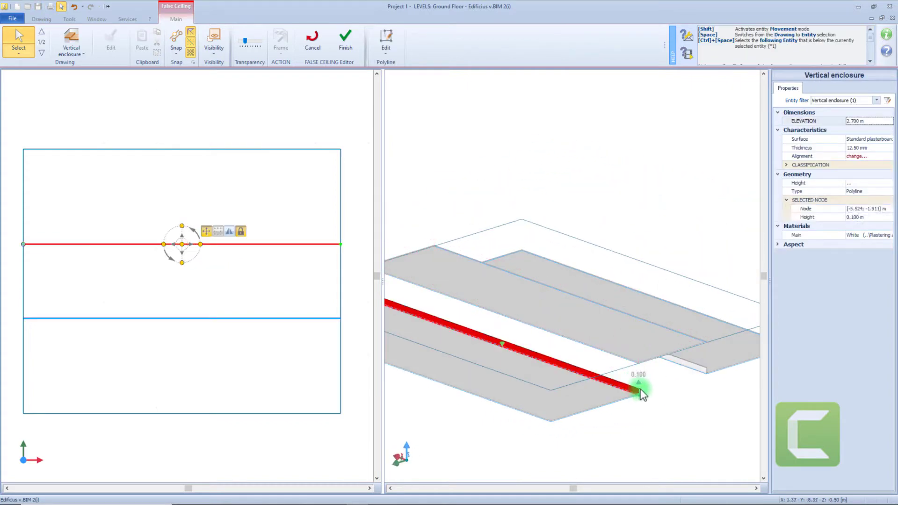
drag(639, 383, 638, 381)
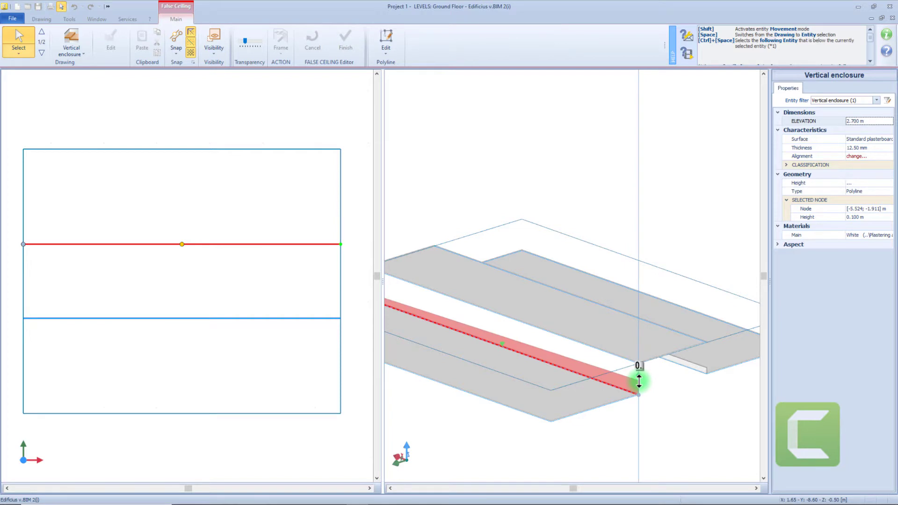
key(Return)
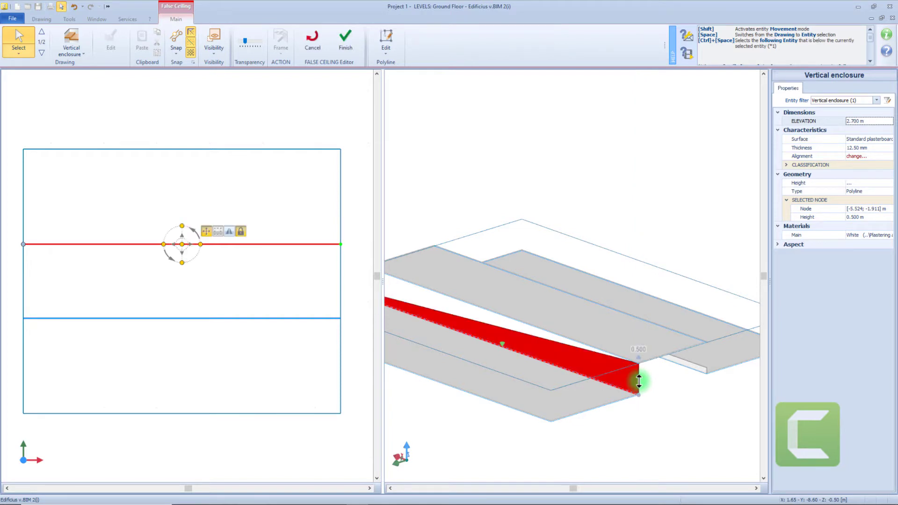
click(708, 368)
drag(708, 355, 709, 342)
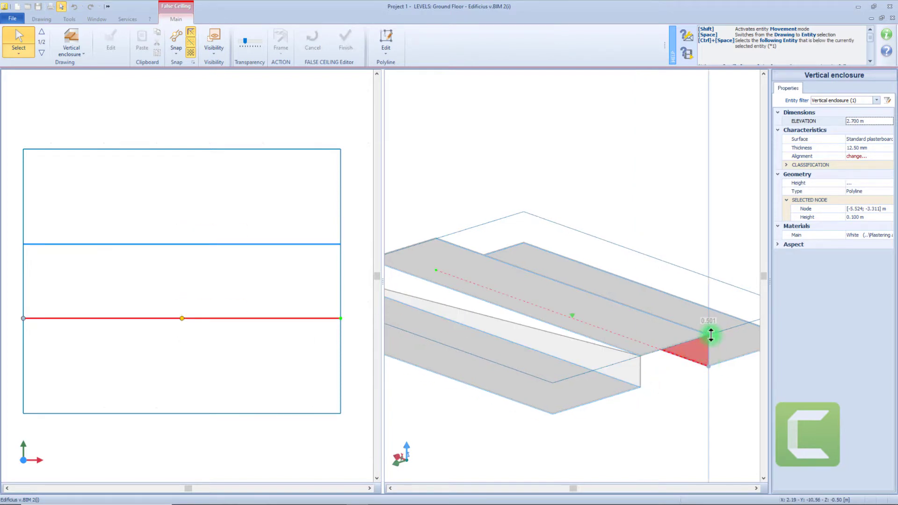
drag(711, 335, 711, 334)
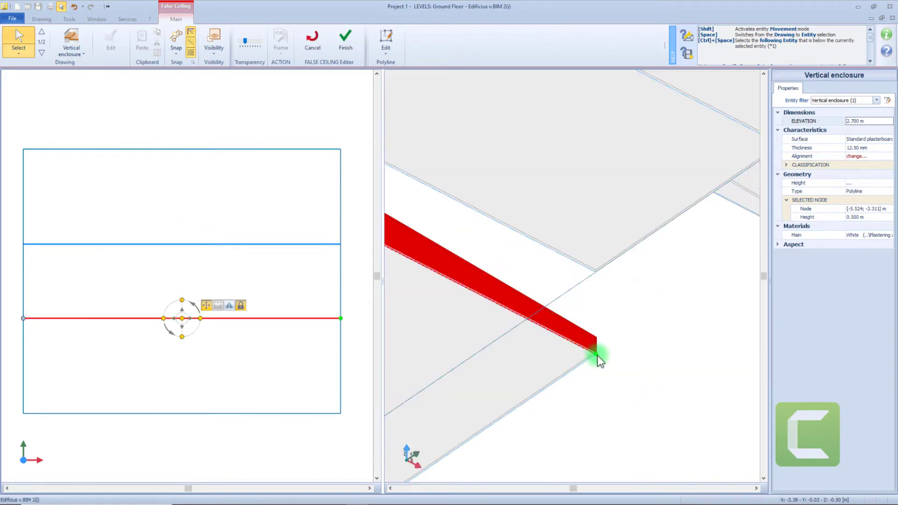
- Raise the opposite end nodes of both vertical enclosures to 0.5 m so they reach the middle surface
click(597, 358)
drag(596, 337, 590, 270)
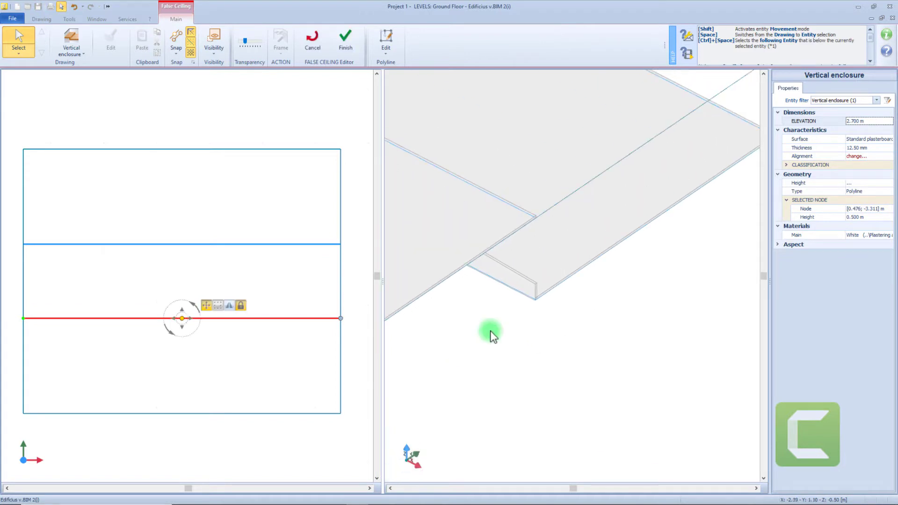
click(536, 302)
drag(536, 282, 540, 217)
scroll(565, 281, down, 7)
middle_drag(565, 281, 644, 318)
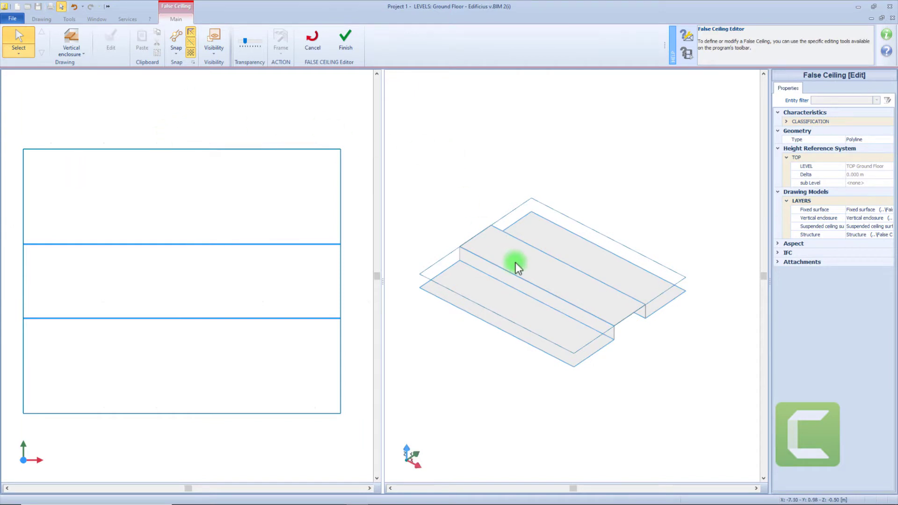
- Cut a 0.7 m square opening in the lower side surface on the far side of the plan
click(63, 51)
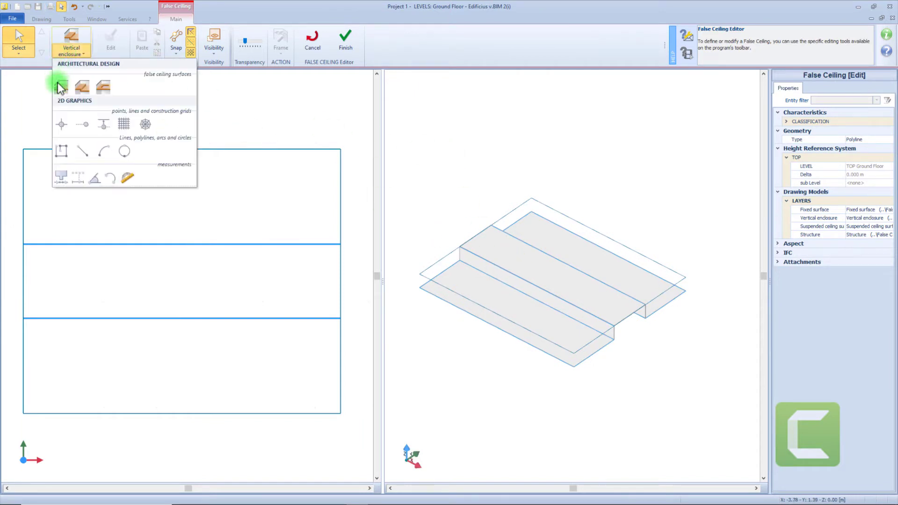
click(98, 91)
click(137, 176)
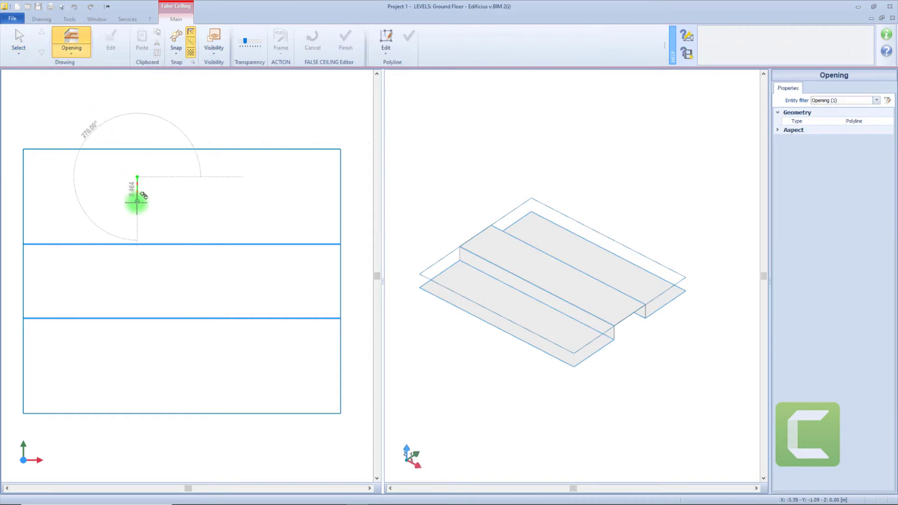
click(137, 213)
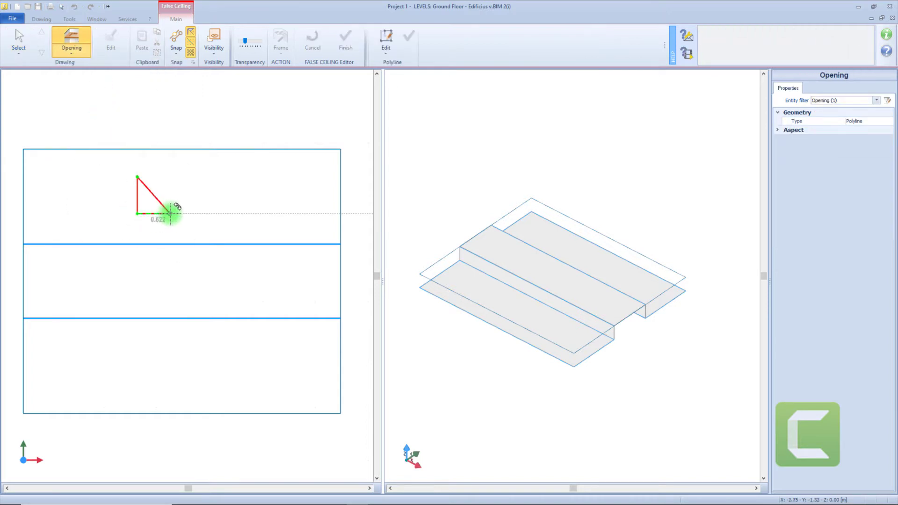
click(175, 214)
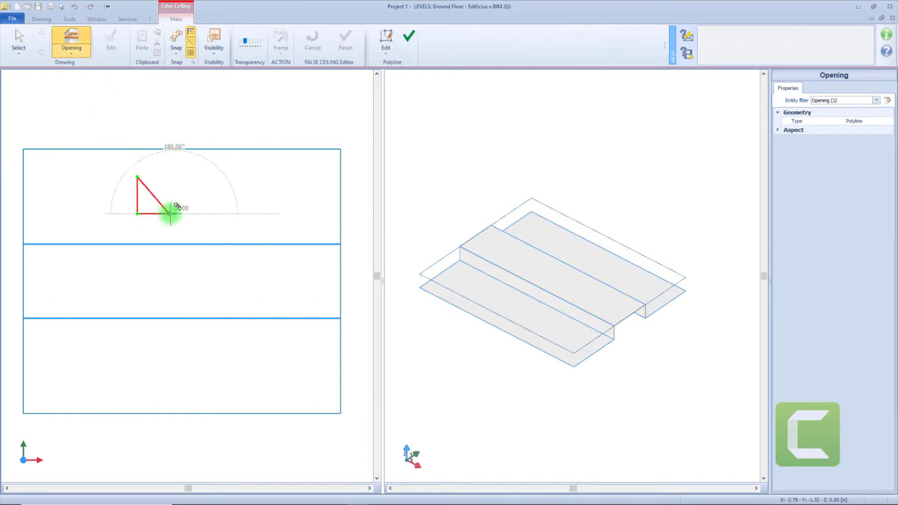
click(174, 177)
click(408, 36)
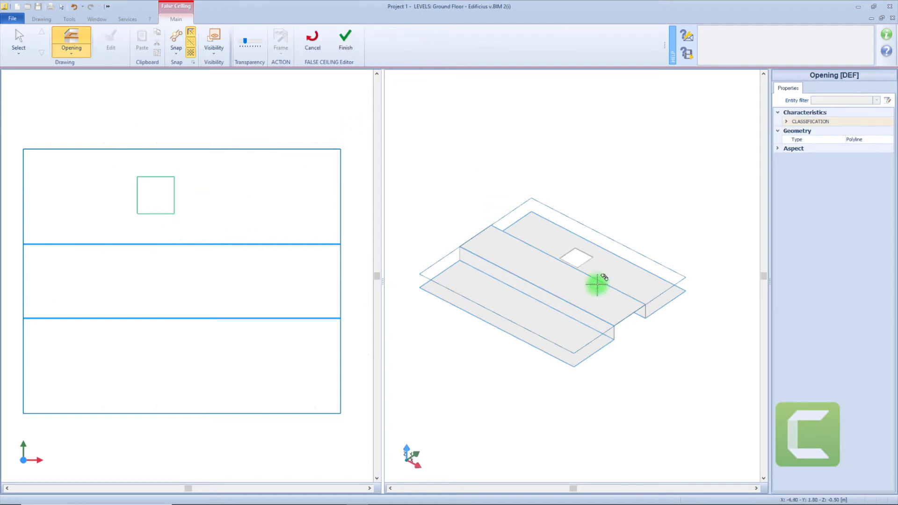
- Examine the square opening in 3D and review its available geometry types
scroll(597, 284, up, 5)
middle_drag(539, 202, 535, 265)
middle_drag(594, 332, 542, 214)
click(19, 41)
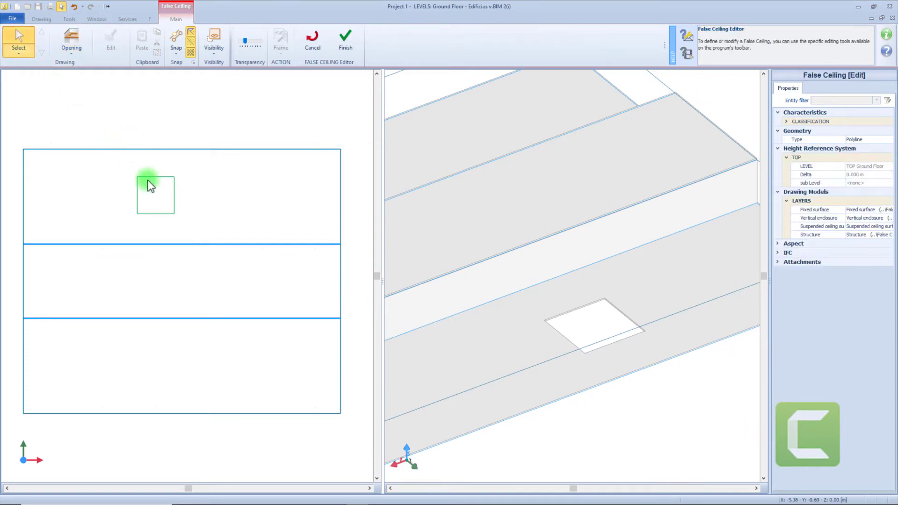
click(147, 180)
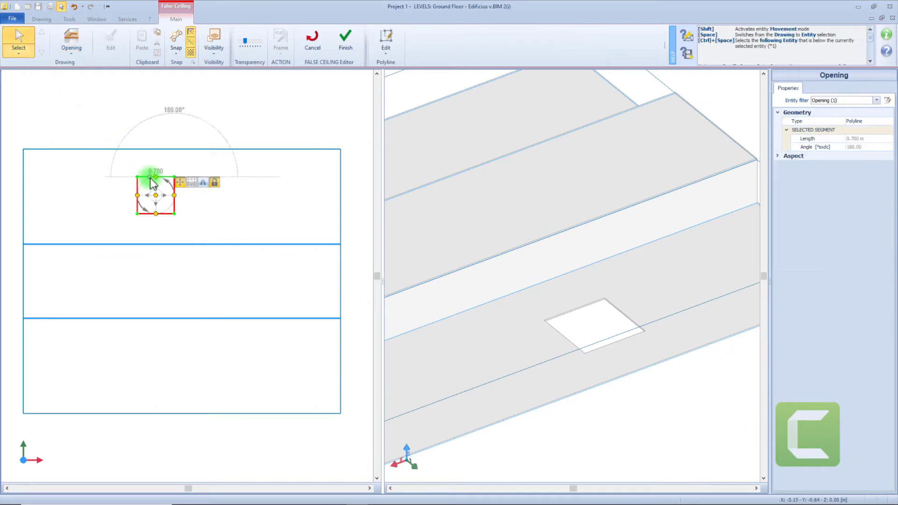
click(872, 122)
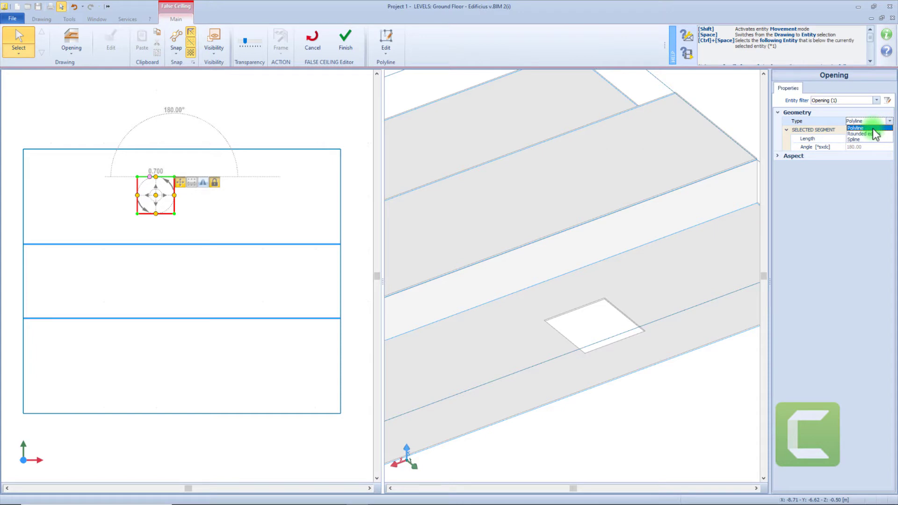
click(755, 114)
- Enable whole-only 600 x 600 mm suspended panels with a semi-hidden structure on the middle surface and finish the false ceiling
click(687, 146)
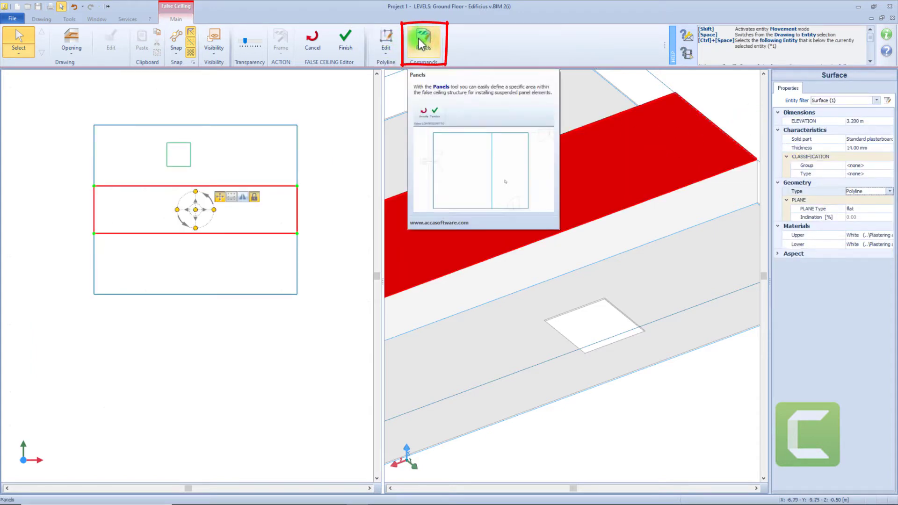
click(431, 48)
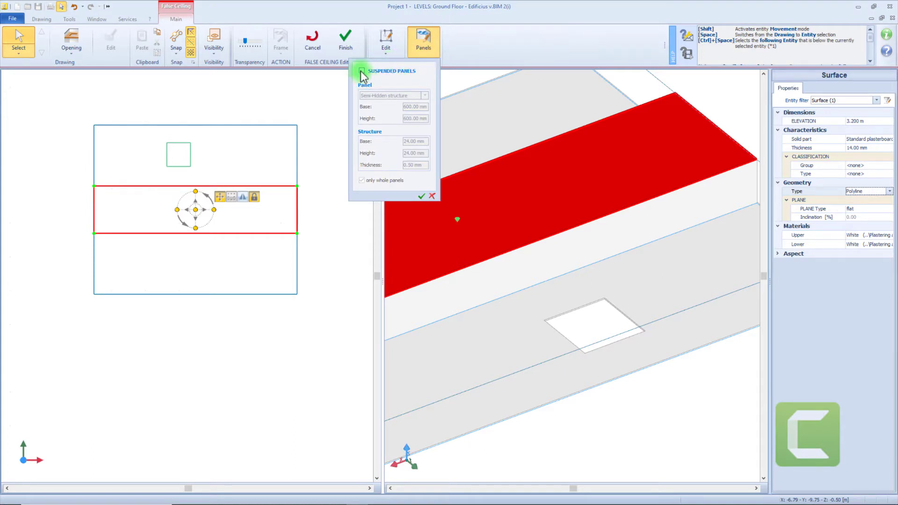
click(361, 71)
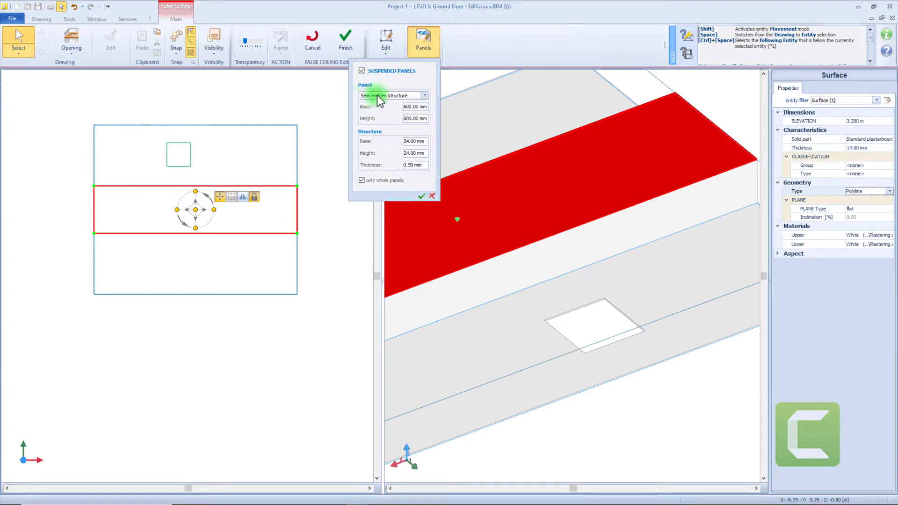
click(426, 95)
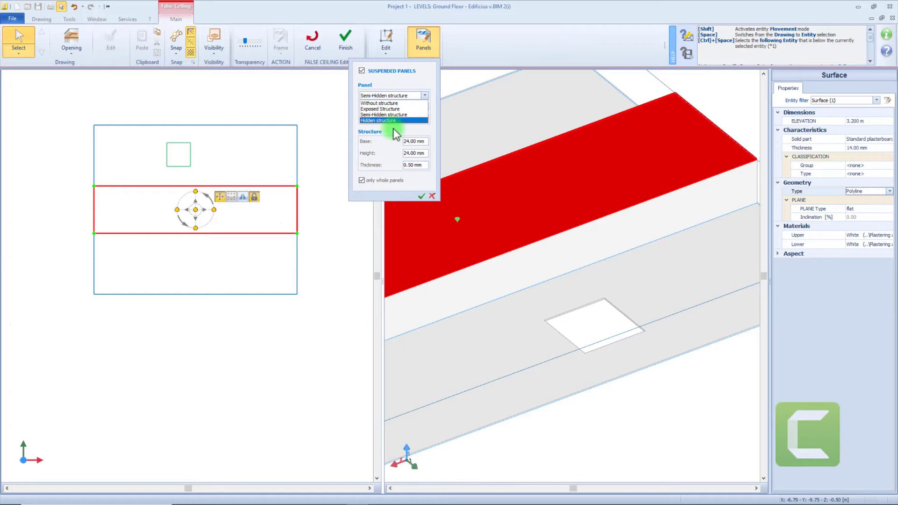
click(395, 135)
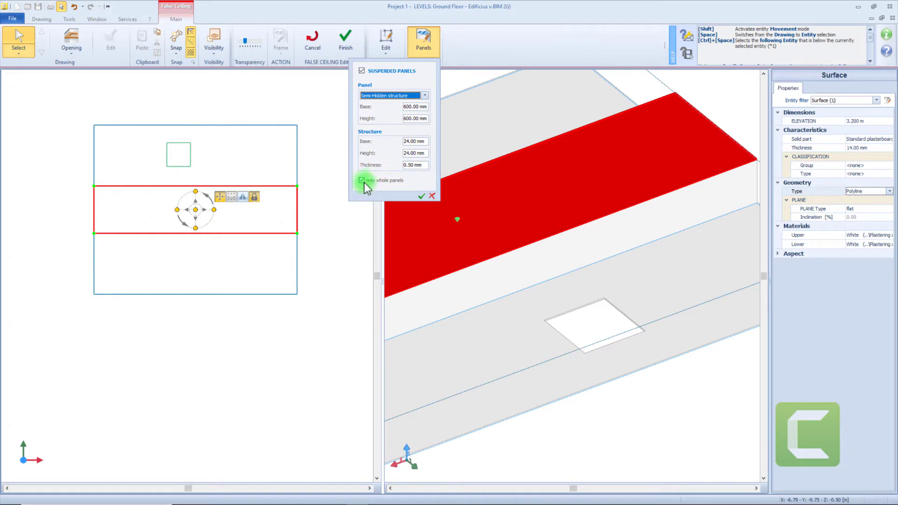
click(420, 196)
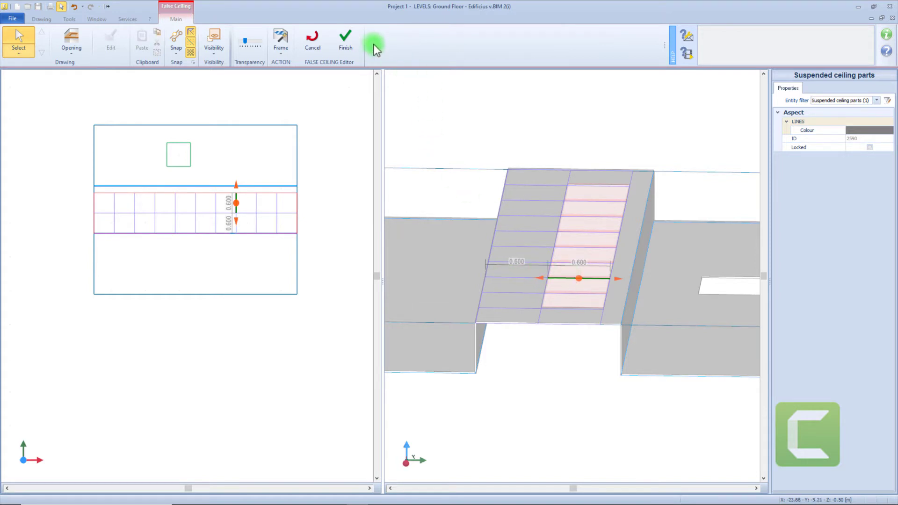
click(345, 41)
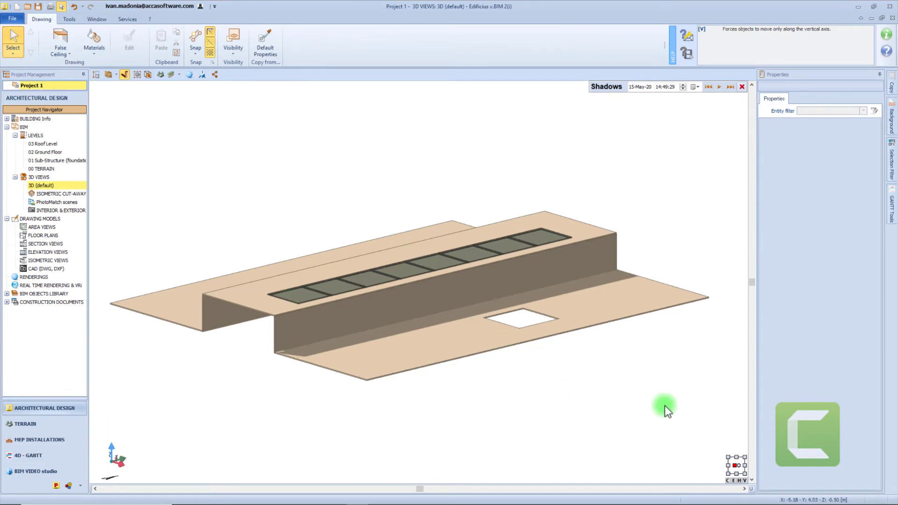
- Delete the whole false ceiling from the 3D view and show the Ground Floor plan alongside it
drag(664, 405, 192, 170)
key(Delete)
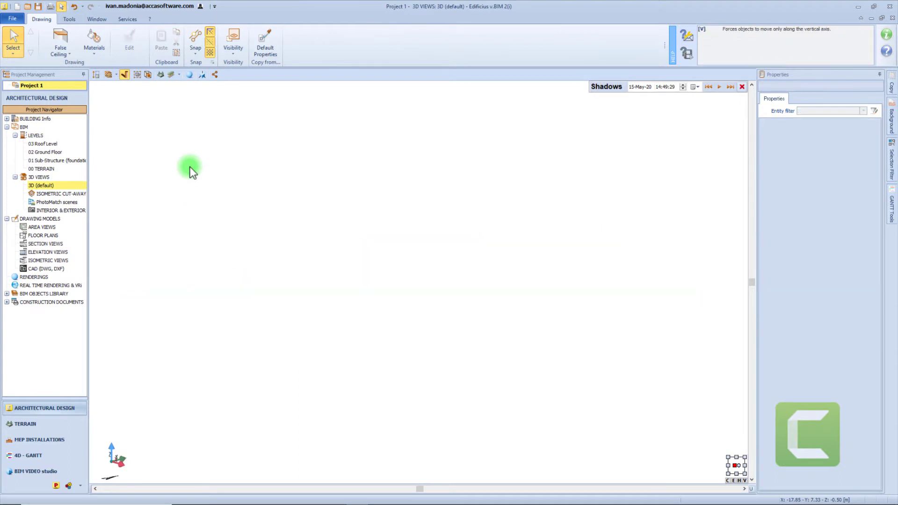
key(alt+F2)
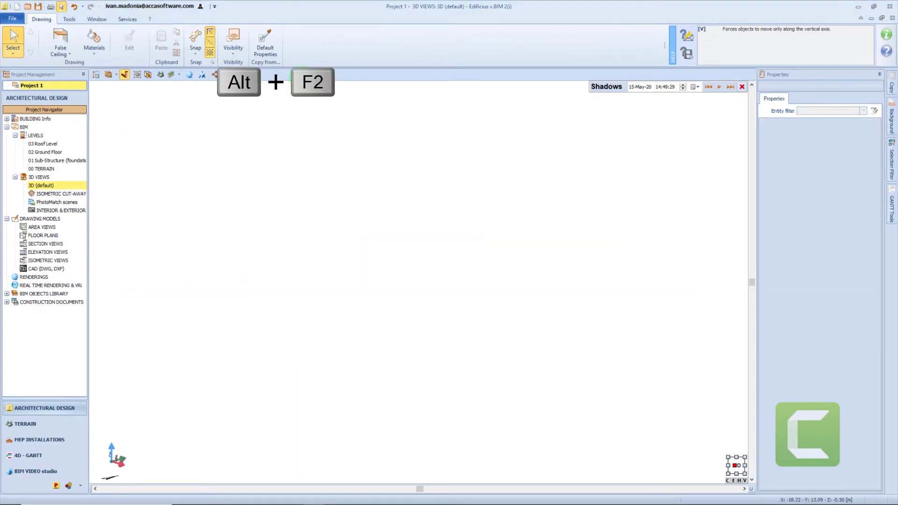
- Create a rectangular expanse of water of about 6 x 10 m on the Ground Floor plan
click(61, 42)
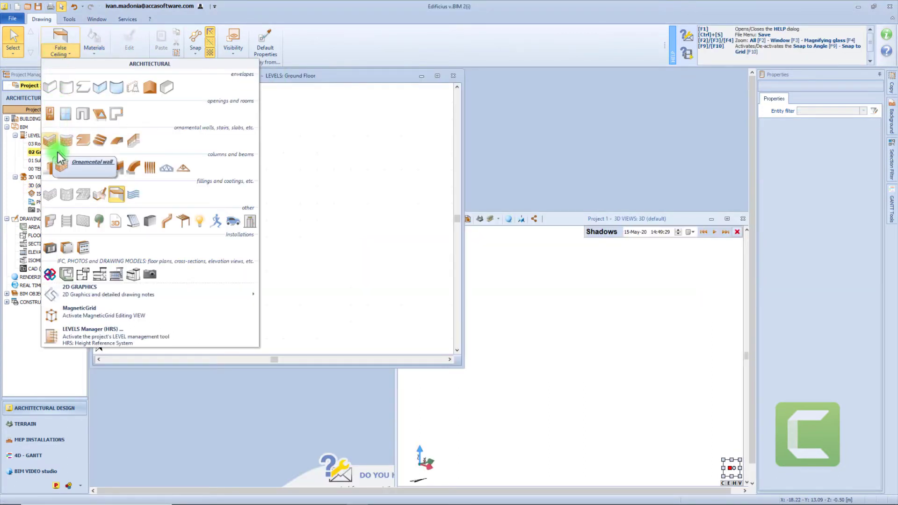
click(133, 196)
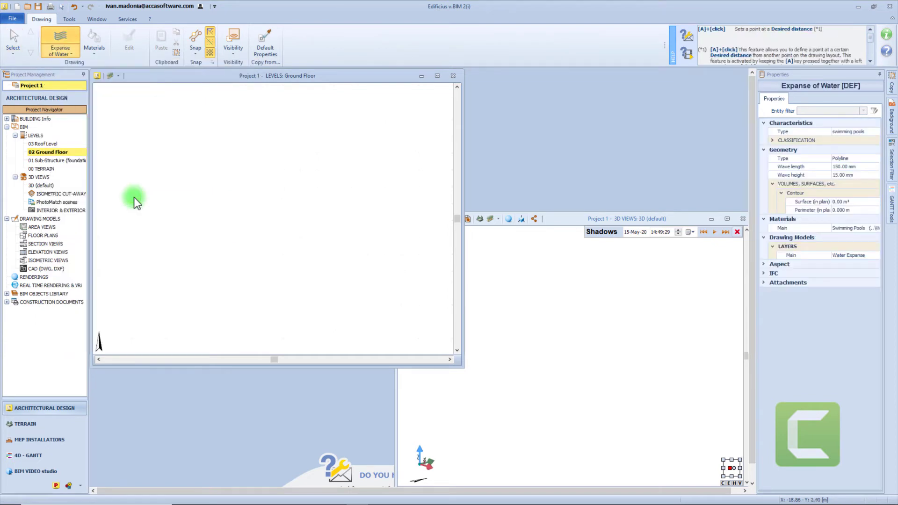
click(196, 322)
click(195, 112)
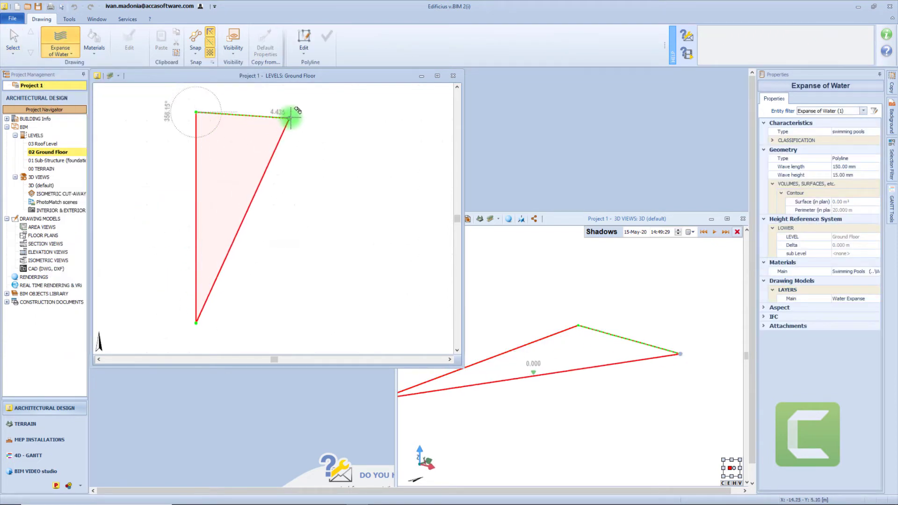
click(323, 112)
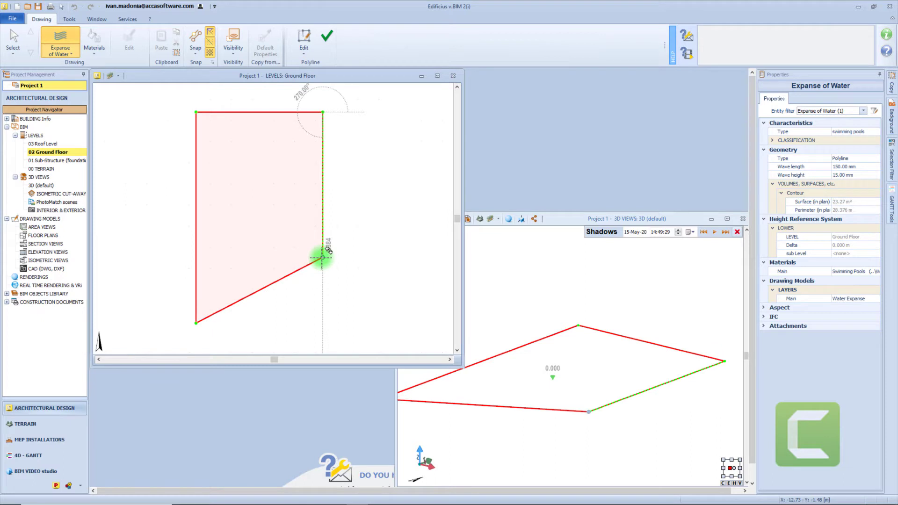
click(323, 322)
click(329, 43)
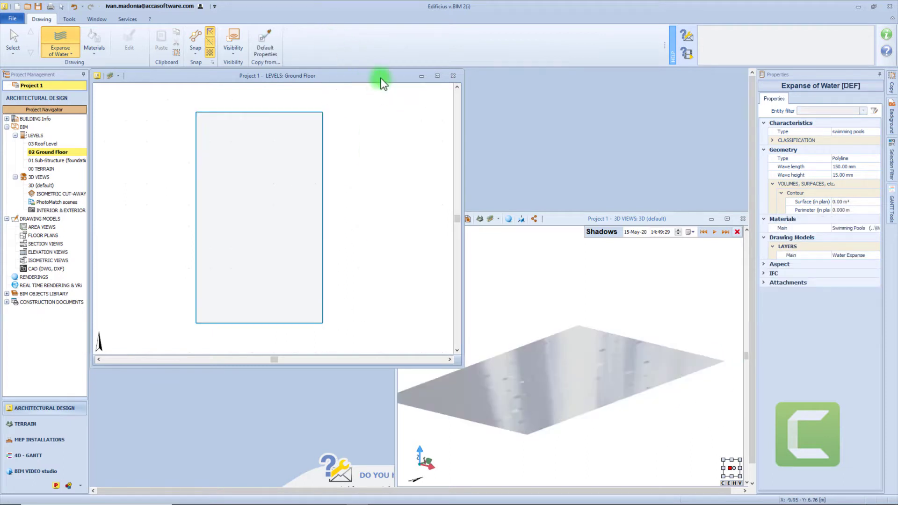
- Show the expanse of water in an enlarged 3D view and select it for editing
double_click(581, 221)
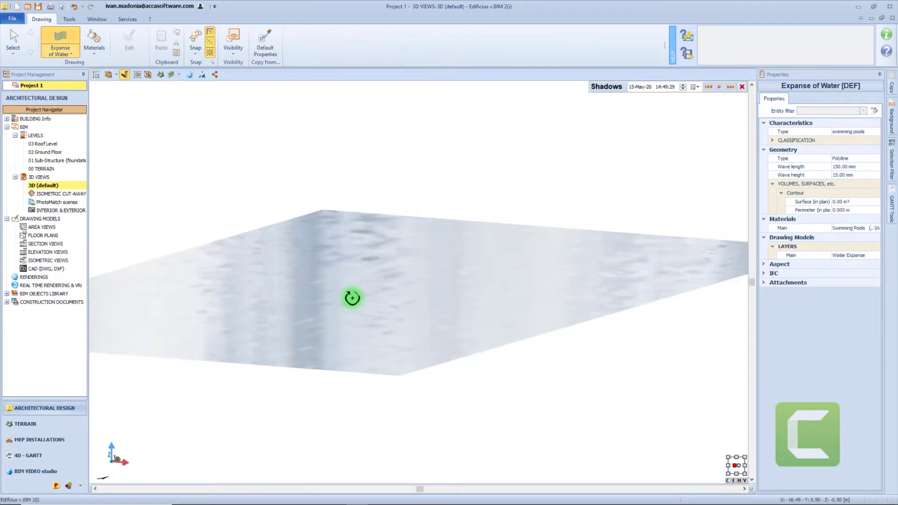
scroll(352, 297, down, 1)
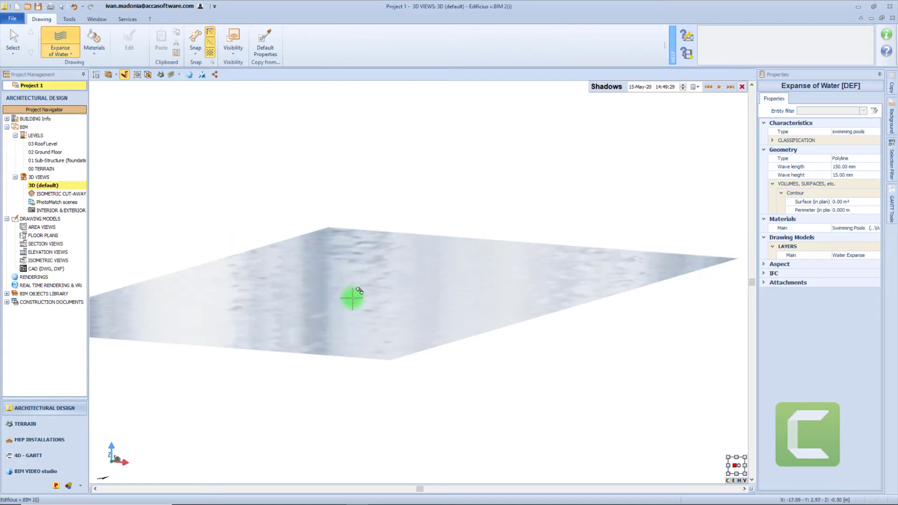
key(Escape)
click(353, 297)
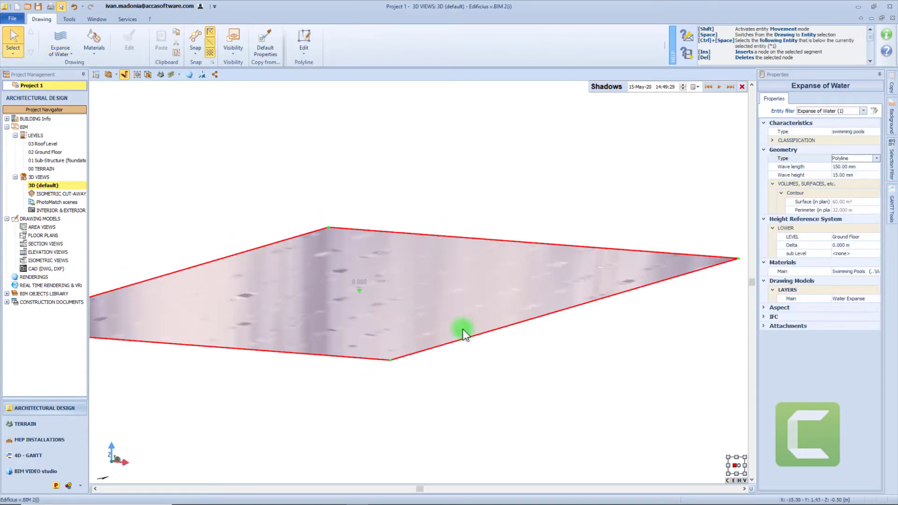
- Try the fountains and small water flows type and the sea type on the expanse of water
click(852, 137)
click(876, 133)
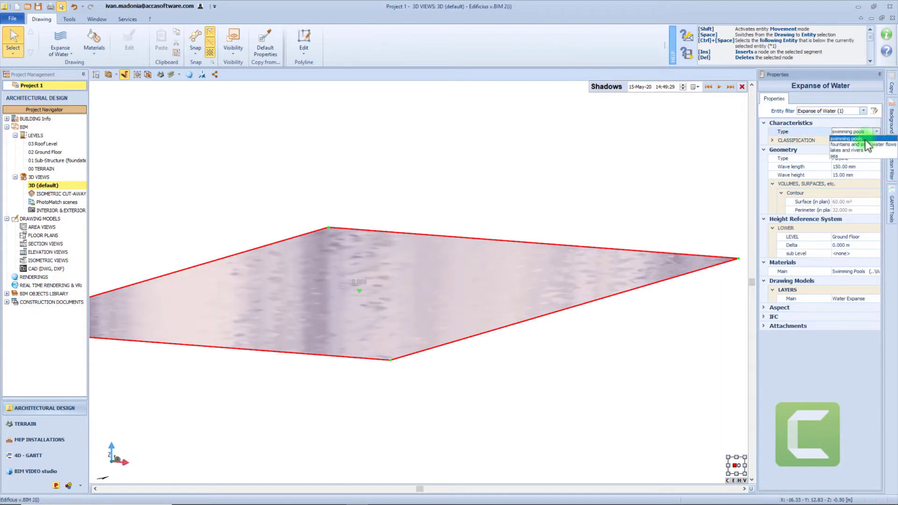
click(856, 145)
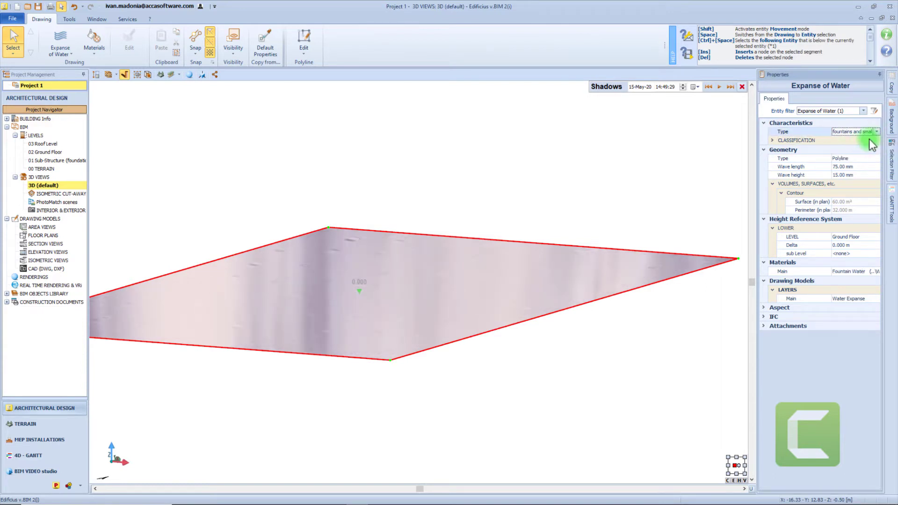
click(874, 131)
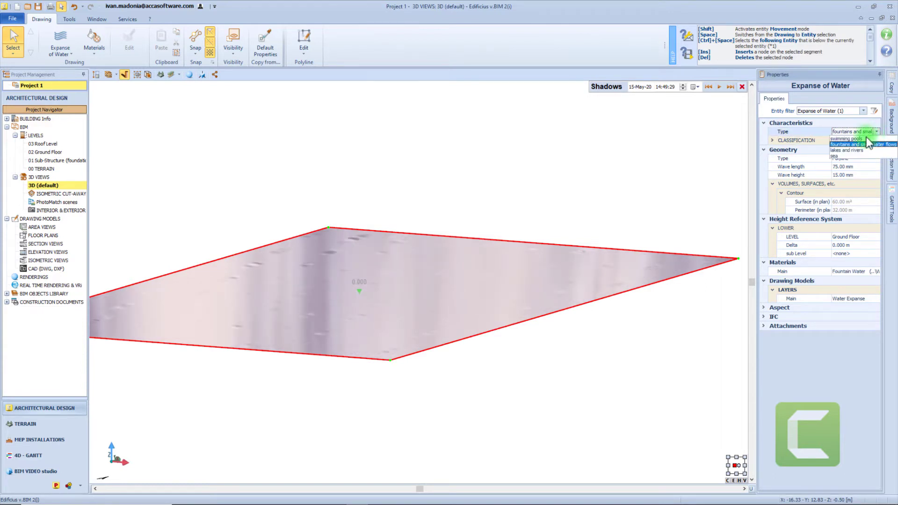
click(849, 155)
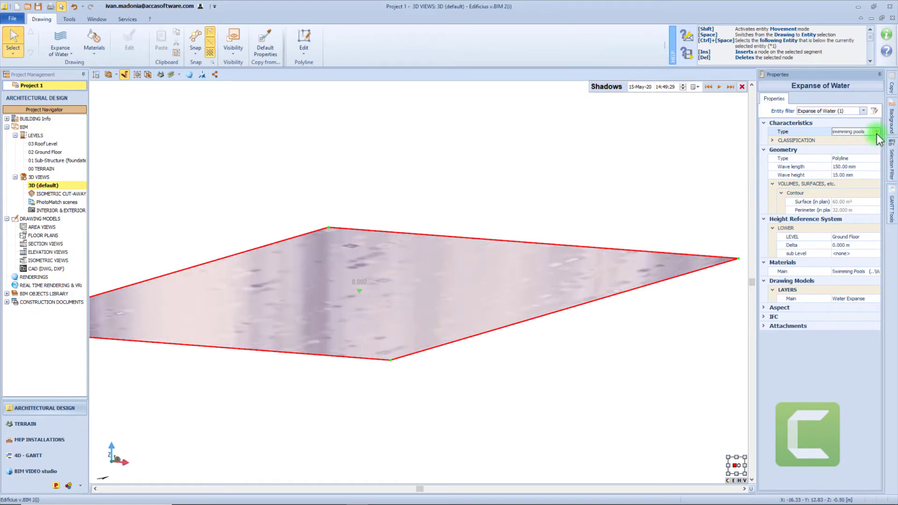
- Review the expanse of water's geometry types and wave length, and delete it from the 3D view
click(871, 159)
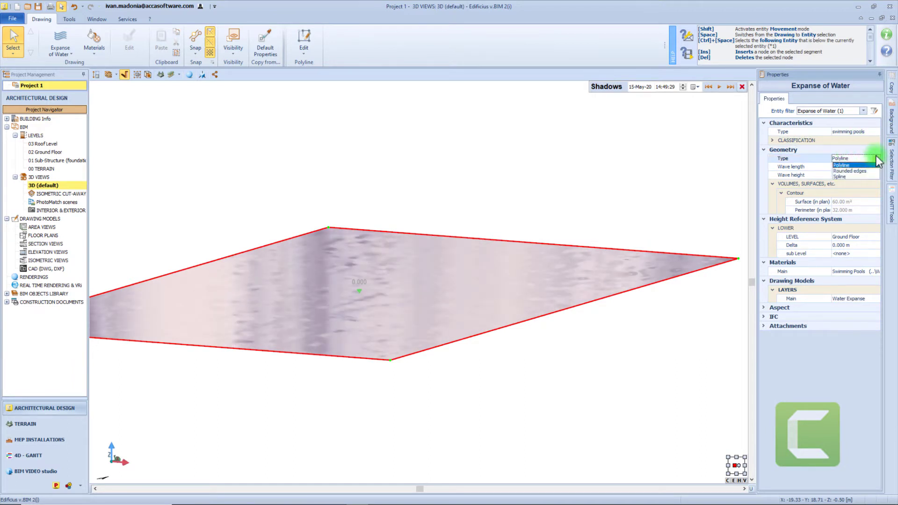
click(876, 157)
click(867, 166)
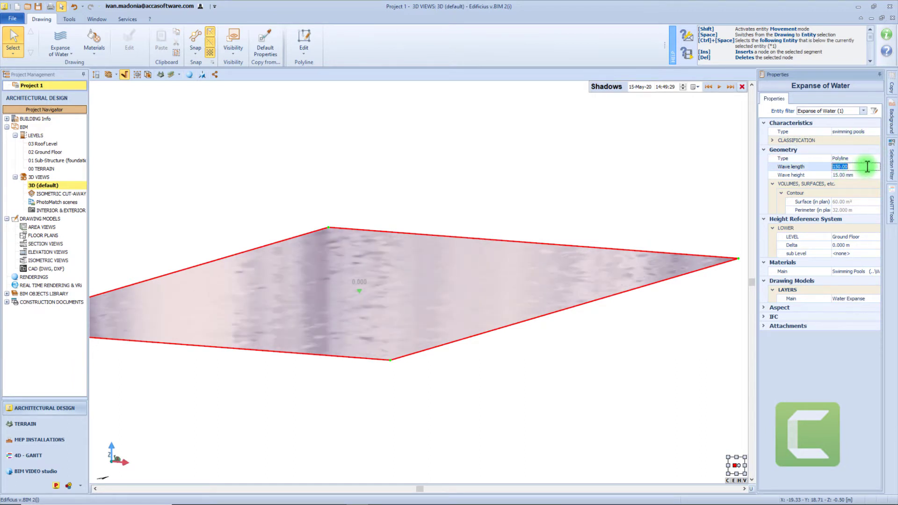
click(867, 166)
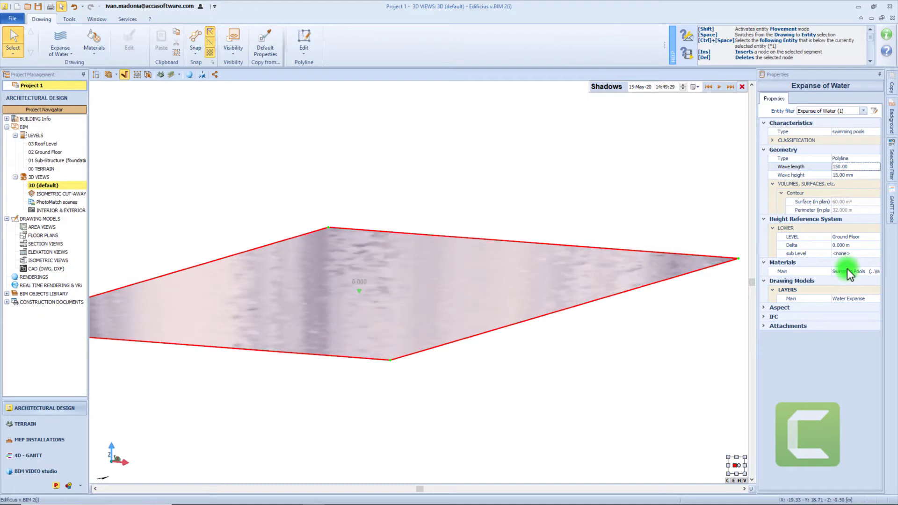
click(661, 319)
click(373, 214)
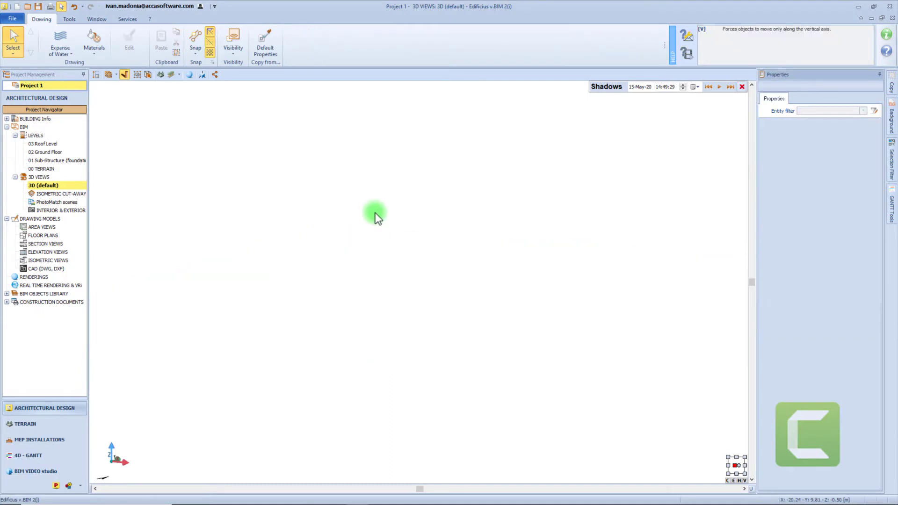
- Draw a three-segment zigzag solid extrusion with a 200 x 200 mm profile on the Ground Floor plan, its last segment about 3.2 m long
click(60, 44)
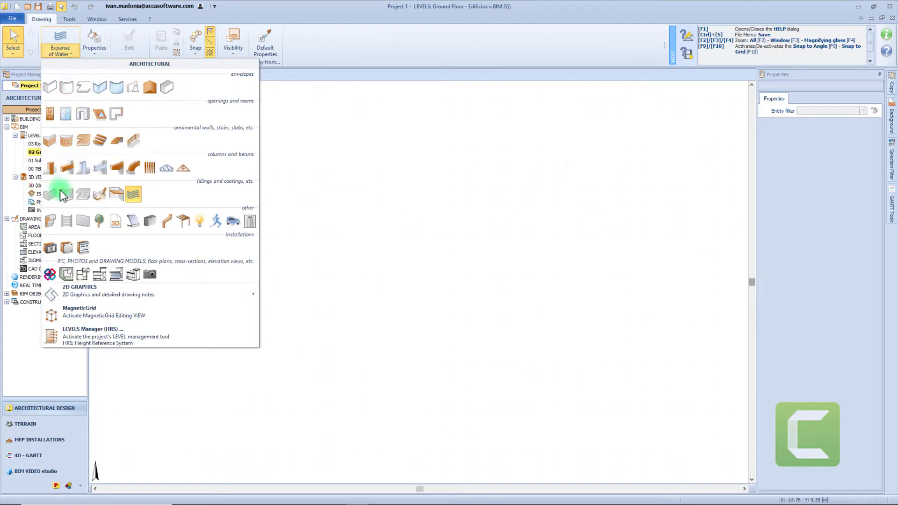
click(50, 221)
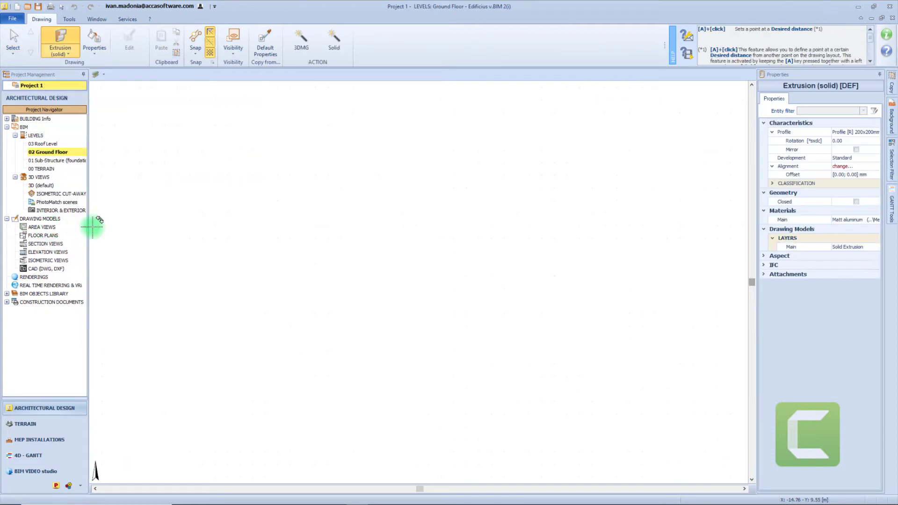
click(278, 259)
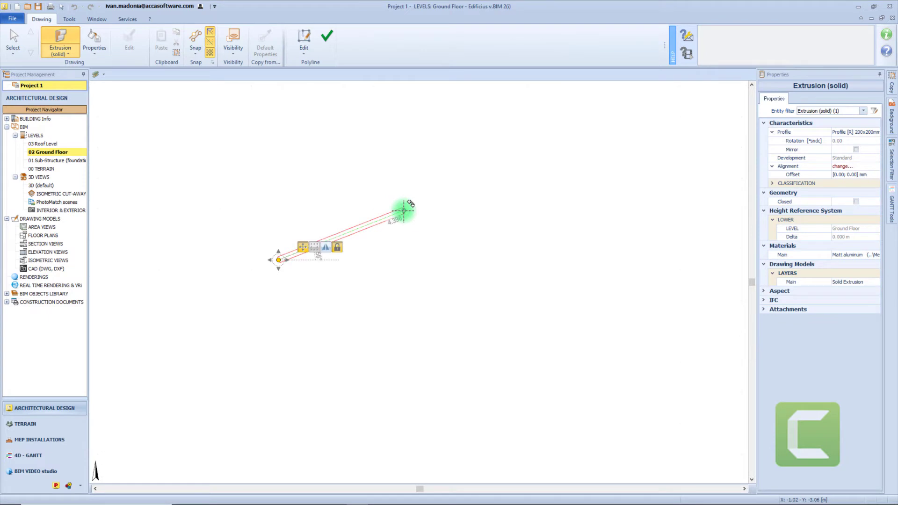
click(404, 209)
click(468, 288)
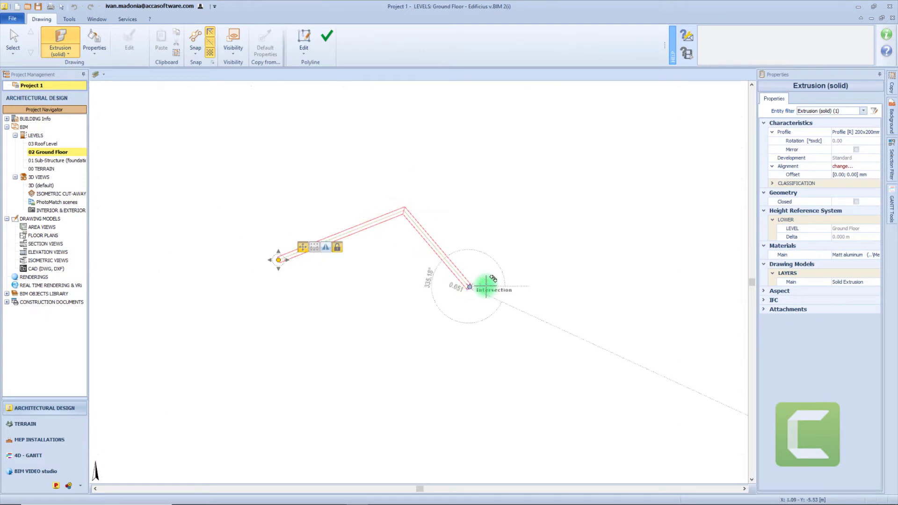
click(560, 245)
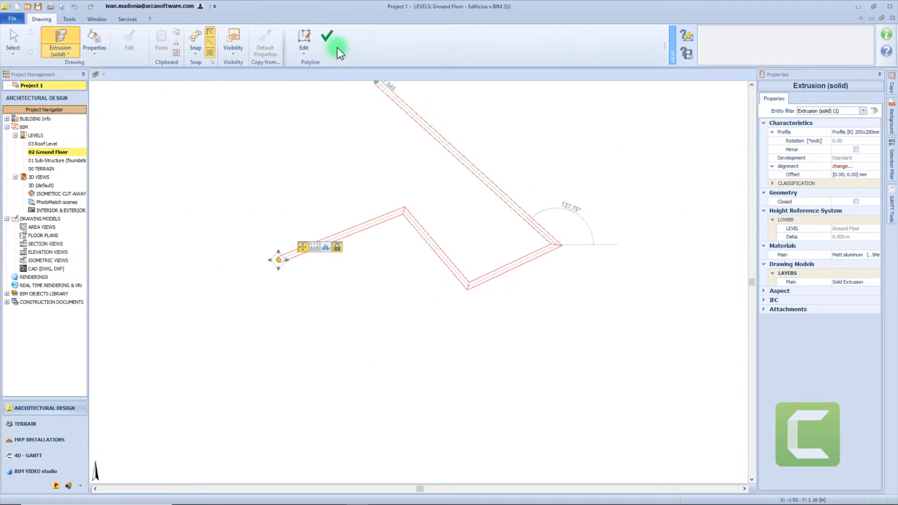
click(327, 38)
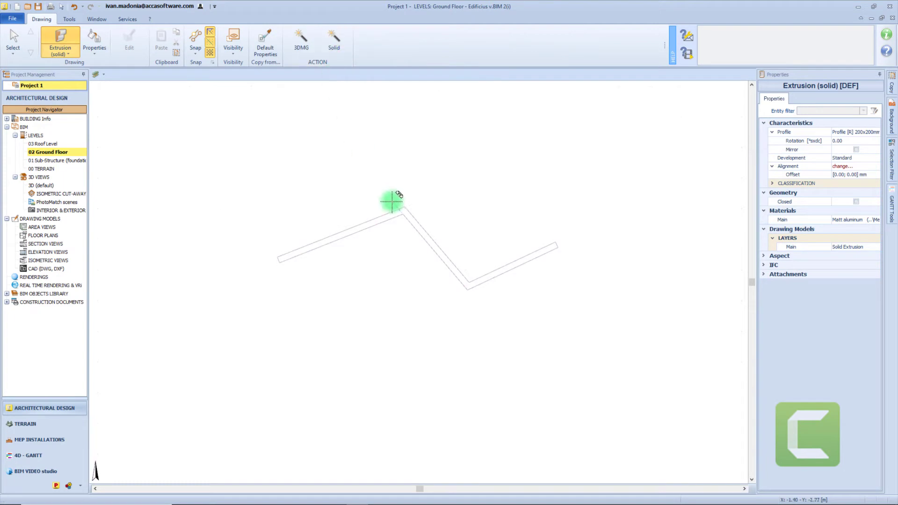
- Show the plan and 3D view together and open the profile library for the zigzag extrusion
key(alt+F2)
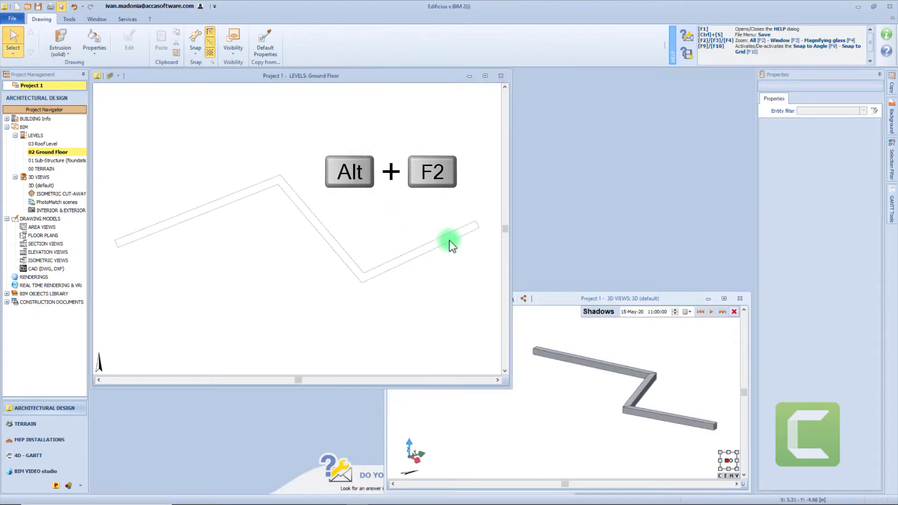
click(450, 240)
click(816, 132)
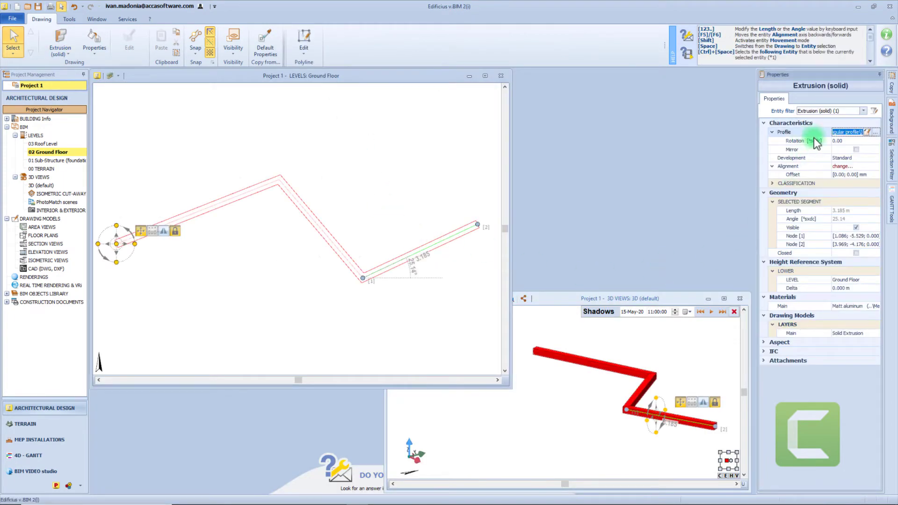
click(875, 132)
- Browse the Kerb, Frame and Gutter profiles and apply Gutter [P01] 200x240mm to the extrusion
scroll(813, 94, up, 3)
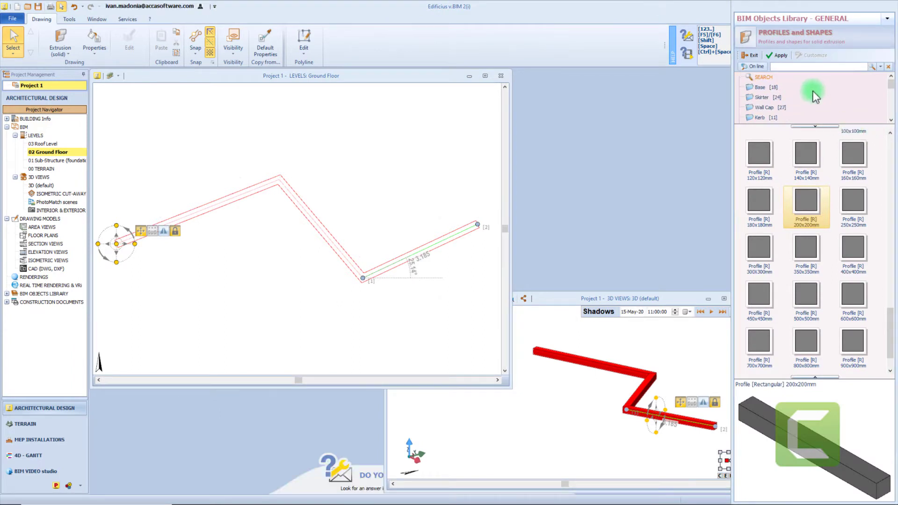
scroll(798, 89, down, 2)
click(765, 87)
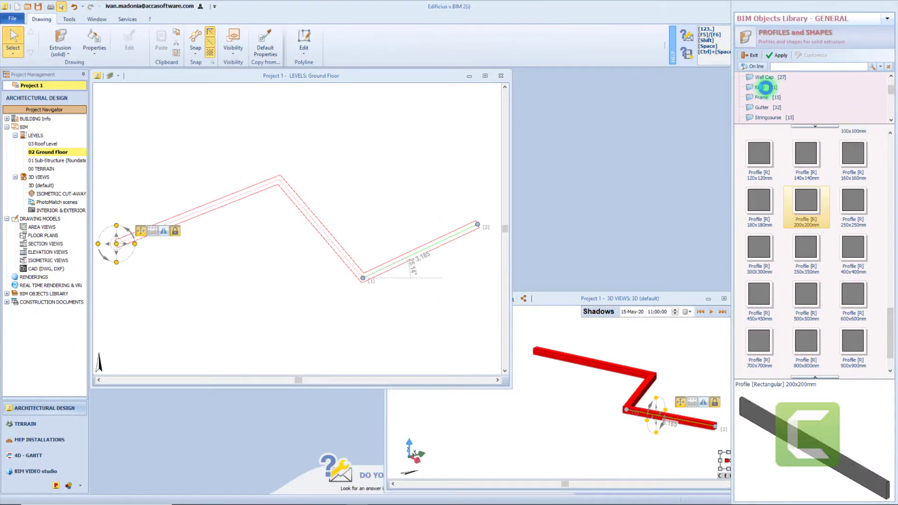
click(764, 97)
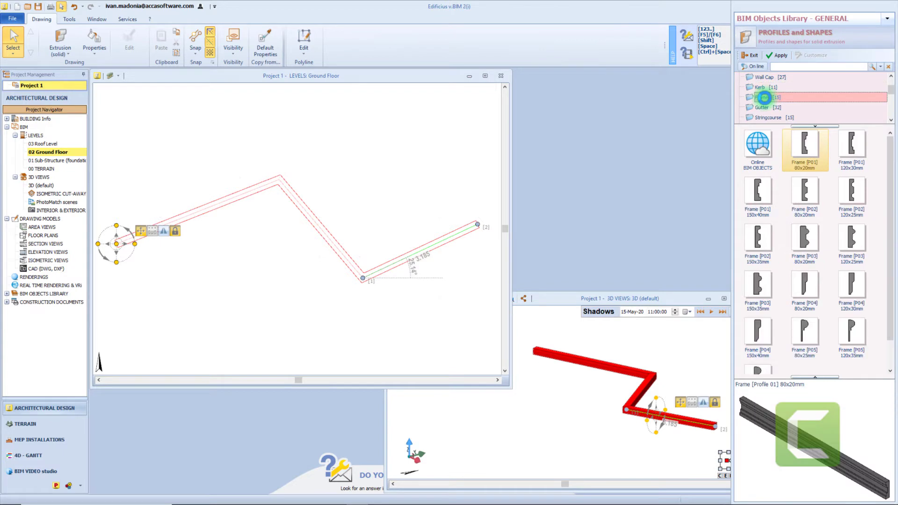
click(762, 107)
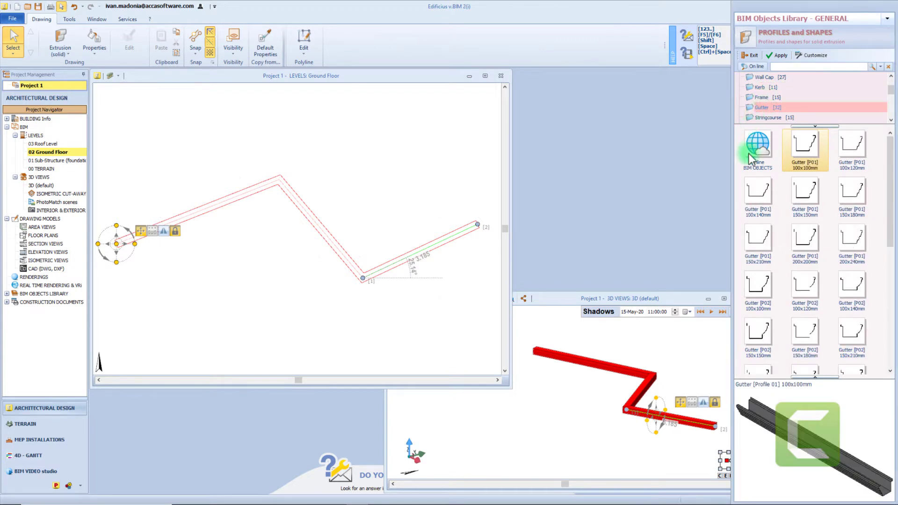
double_click(852, 239)
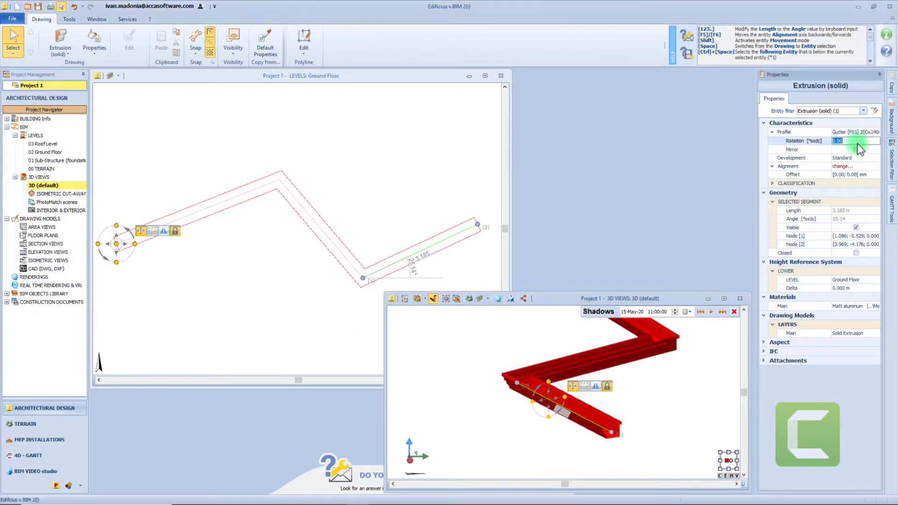
- Try mirroring the gutter profile and aligning the extrusion to a point on the profile's straight side
click(855, 149)
click(855, 149)
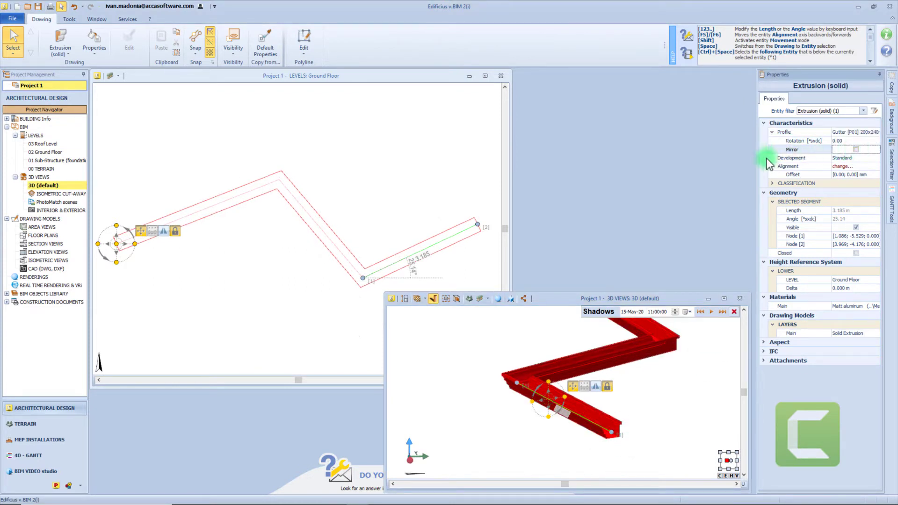
click(876, 167)
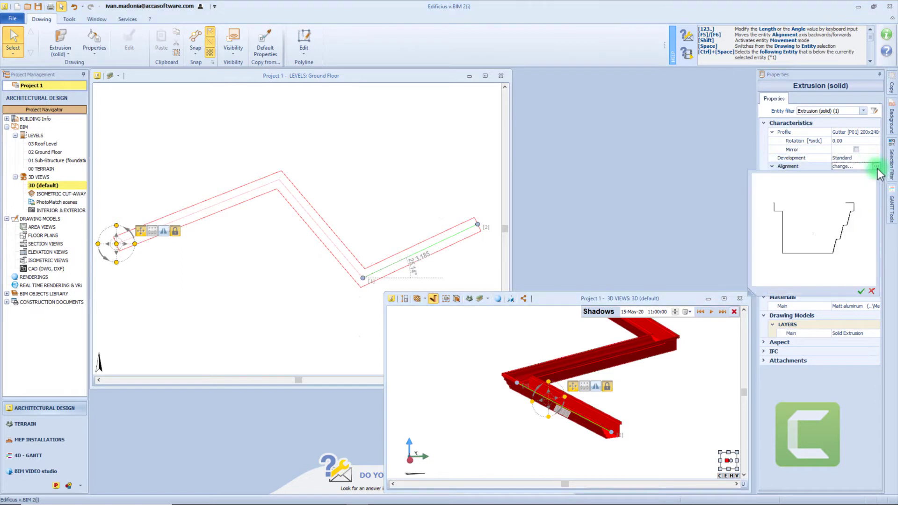
click(780, 210)
click(784, 265)
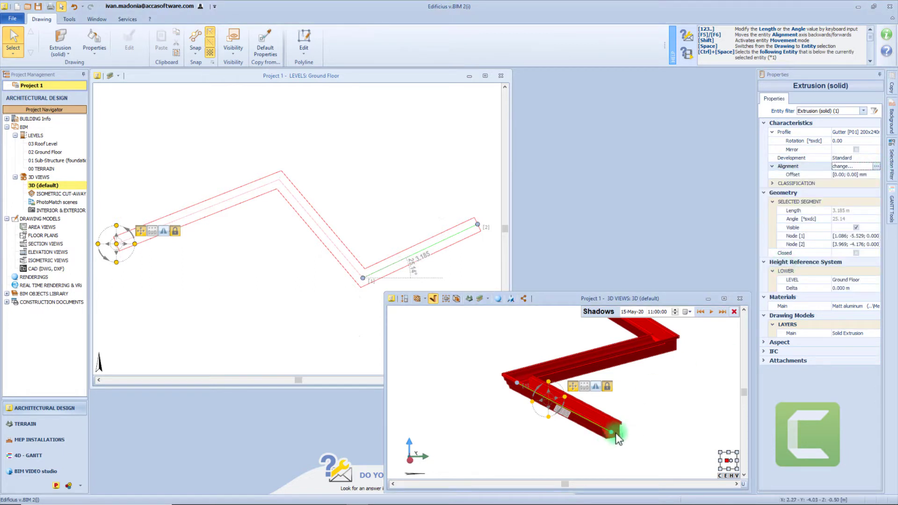
- Align the extrusion to the bottom corner of the gutter profile's stepped side and inspect it in 3D
scroll(608, 431, up, 5)
click(877, 166)
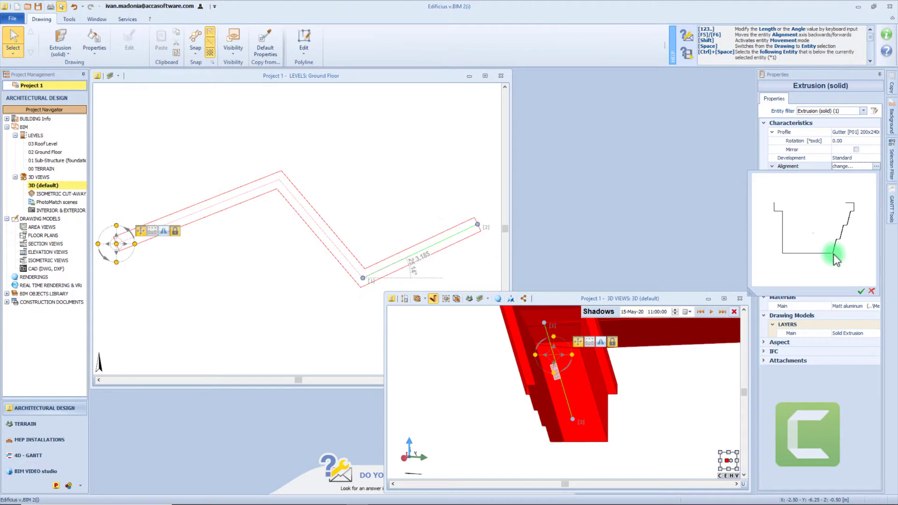
click(835, 255)
click(566, 424)
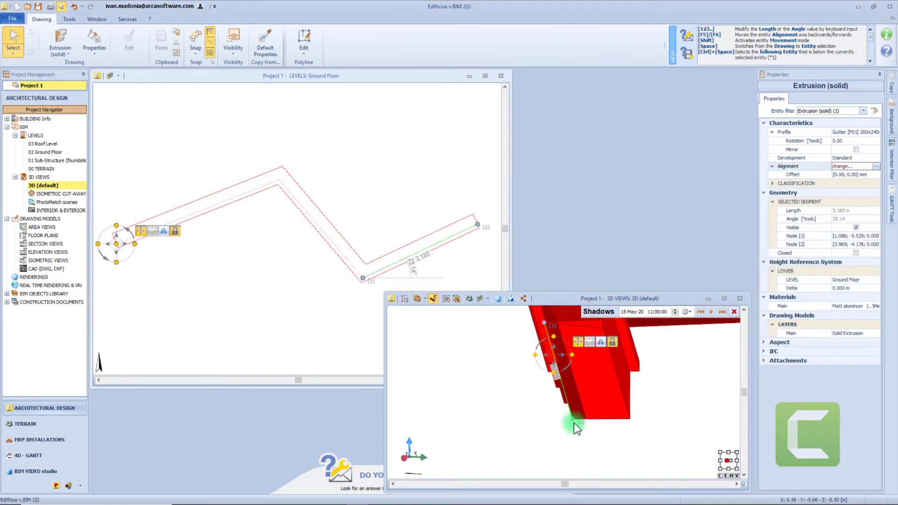
middle_drag(574, 422, 518, 422)
scroll(590, 411, down, 3)
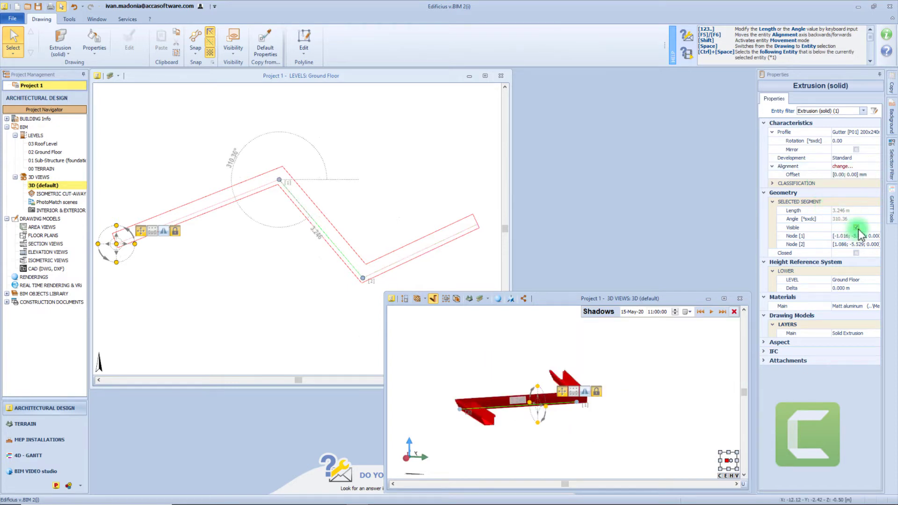
- Try hiding segments of the gutter extrusion and restore the visibility of its middle segment
click(857, 229)
middle_drag(518, 410, 535, 415)
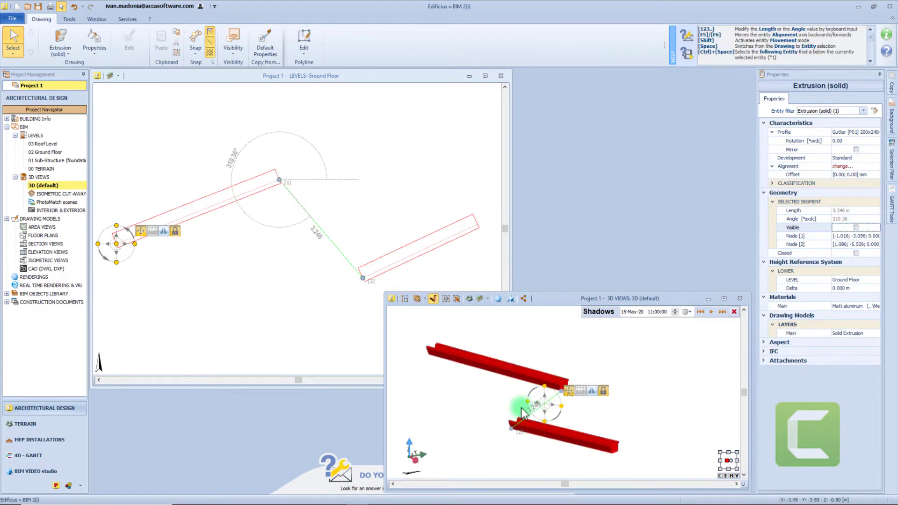
click(856, 227)
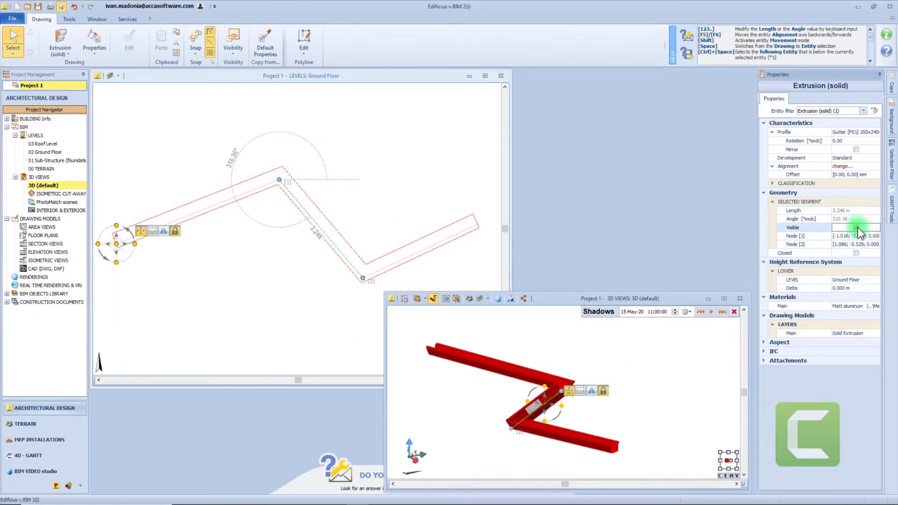
click(857, 227)
click(857, 227)
- Move the gutter path's lower bend node up level with the upper bend and turn the path into a closed loop
drag(363, 278, 403, 135)
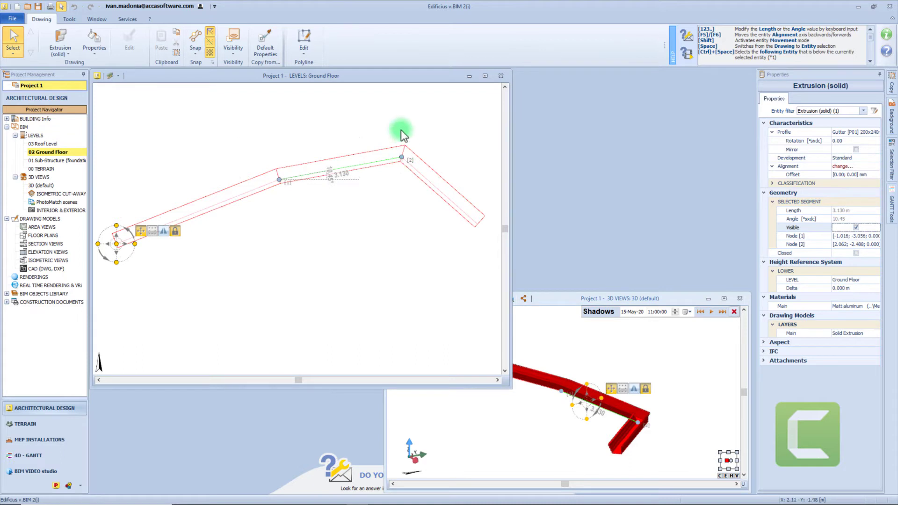
click(856, 253)
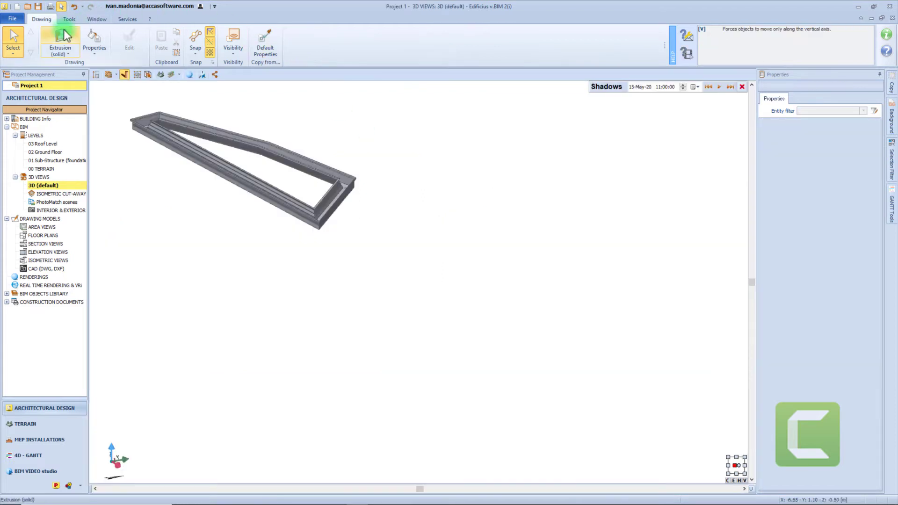
- Try the Solid action of the solid extrusion command, and delete the closed gutter extrusion
click(59, 42)
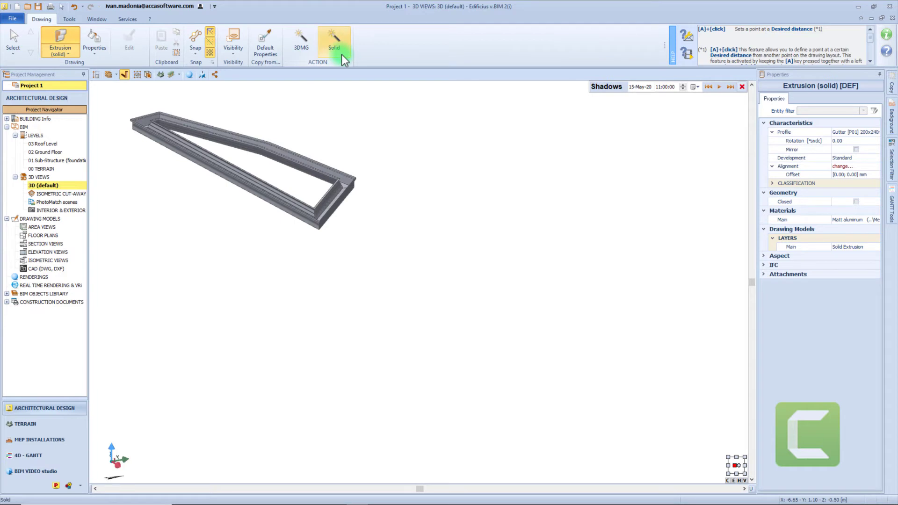
click(334, 45)
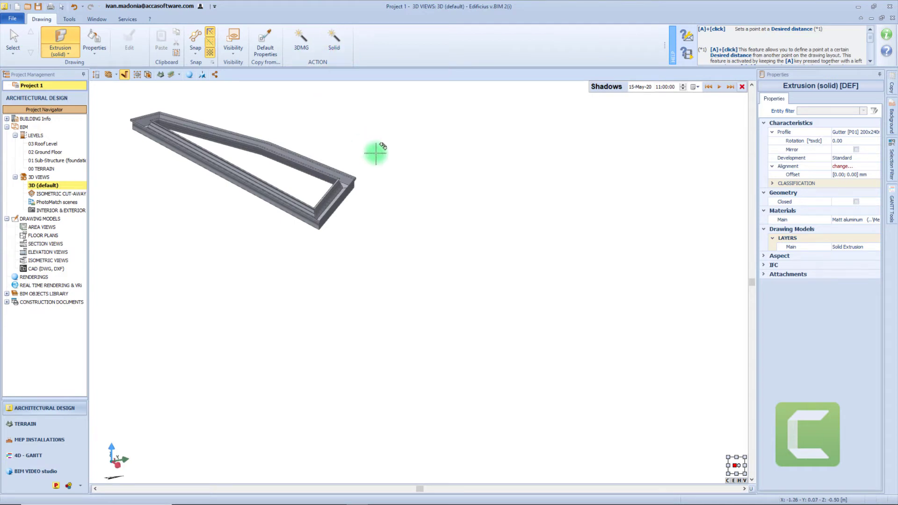
click(143, 114)
key(Delete)
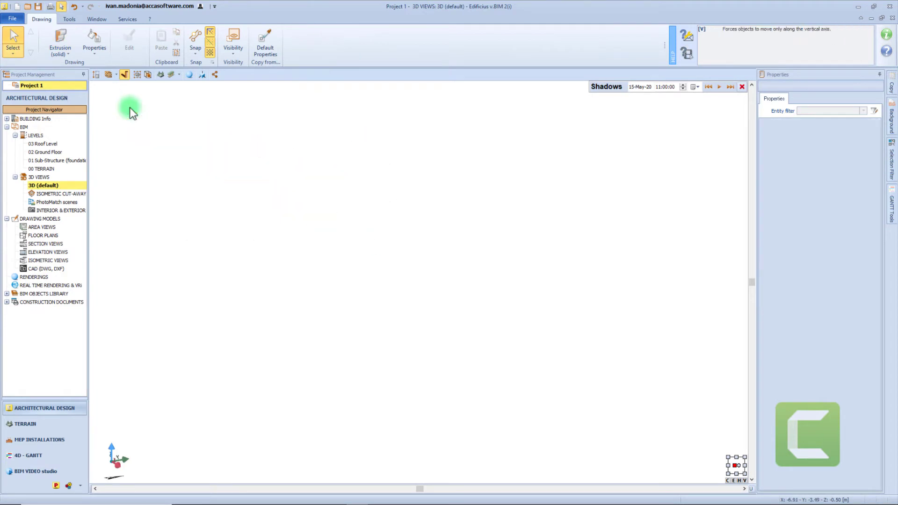
- Place a brise soleil in the 3D view with its default width and height
click(58, 52)
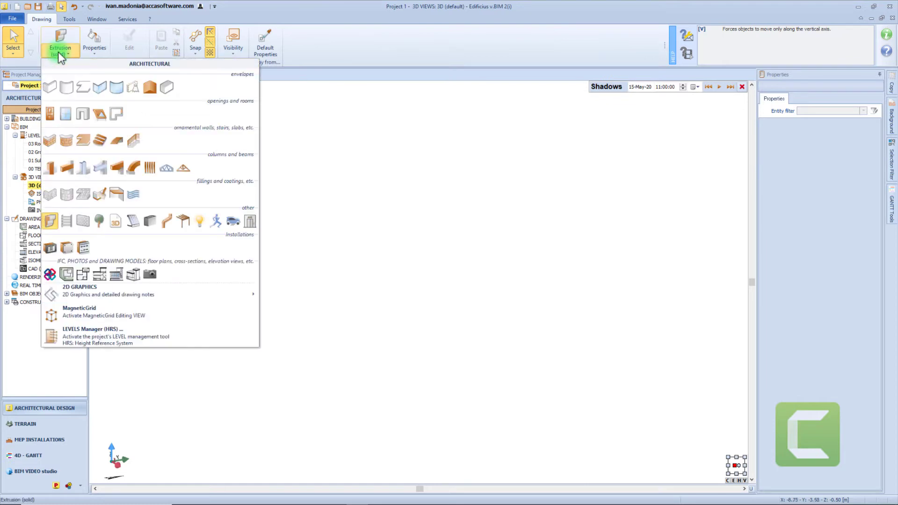
click(66, 220)
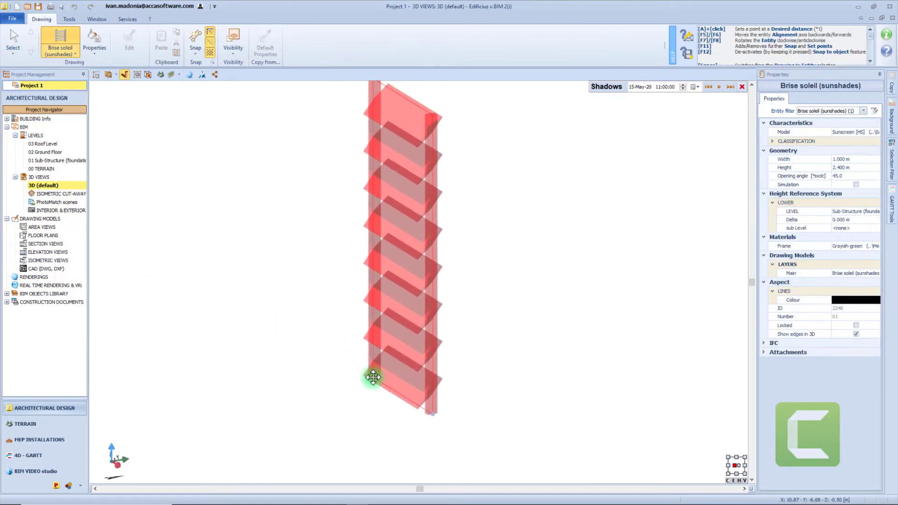
middle_drag(372, 375, 416, 374)
click(416, 373)
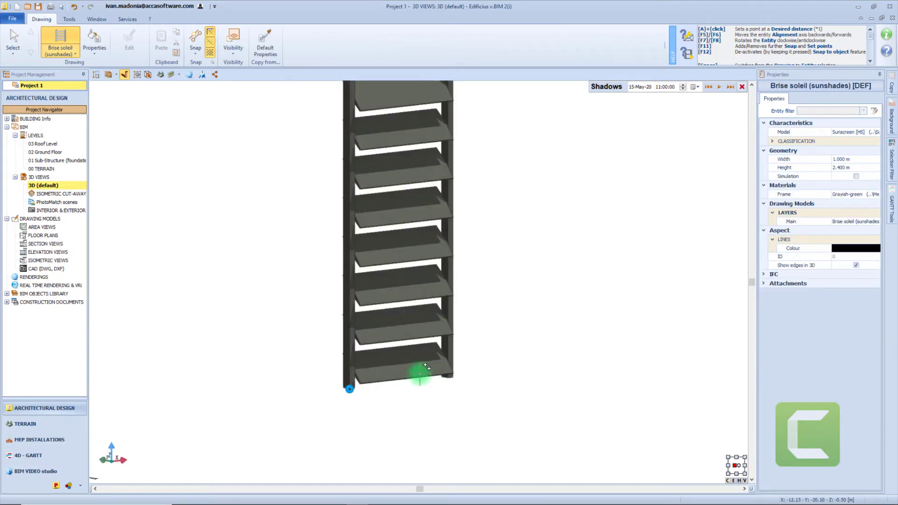
key(Escape)
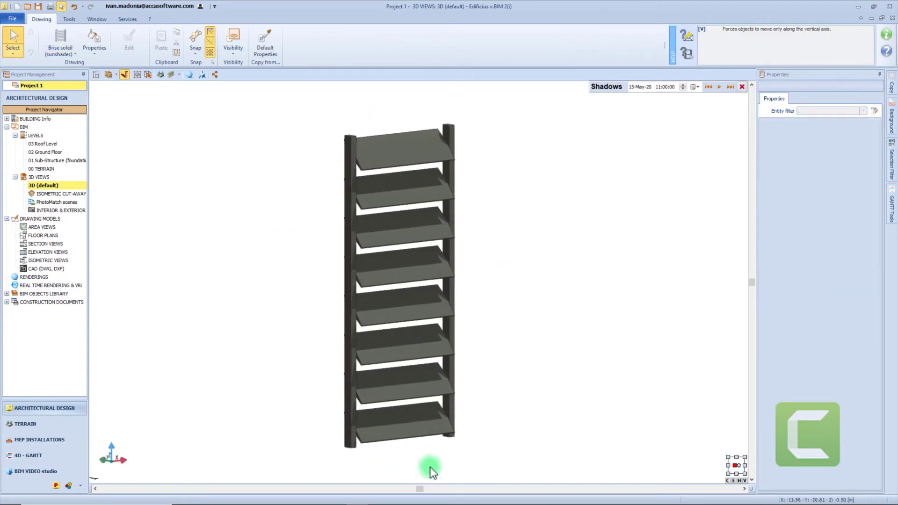
- Preview the library's sunscreen models for the placed brise soleil and apply Sunscreen [HS]
click(352, 329)
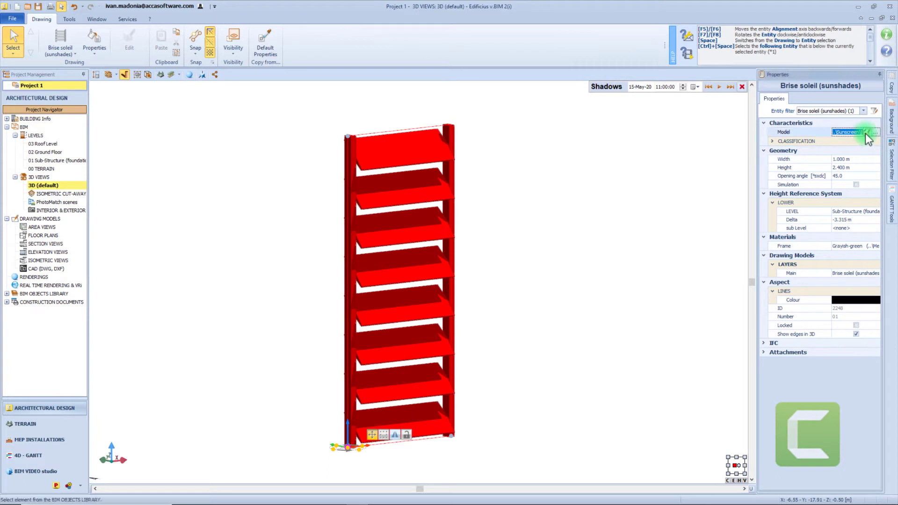
click(878, 135)
click(848, 190)
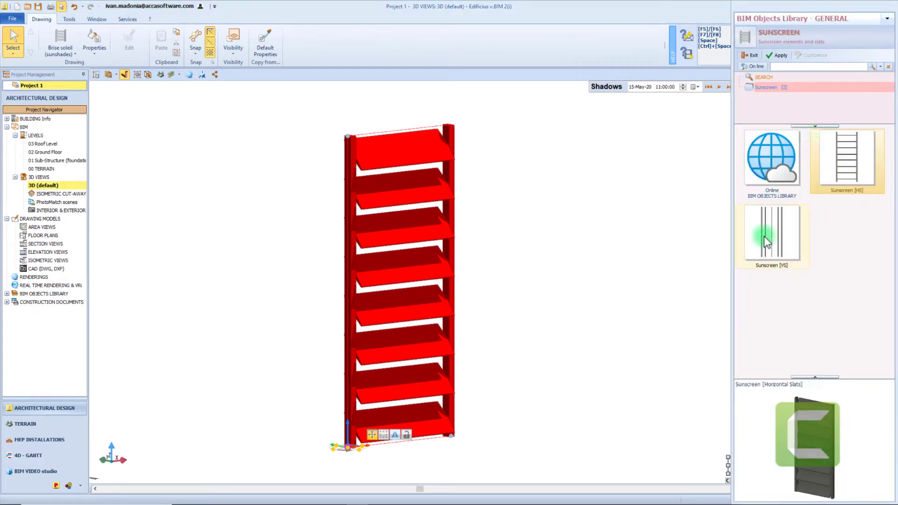
drag(809, 444, 833, 447)
double_click(837, 189)
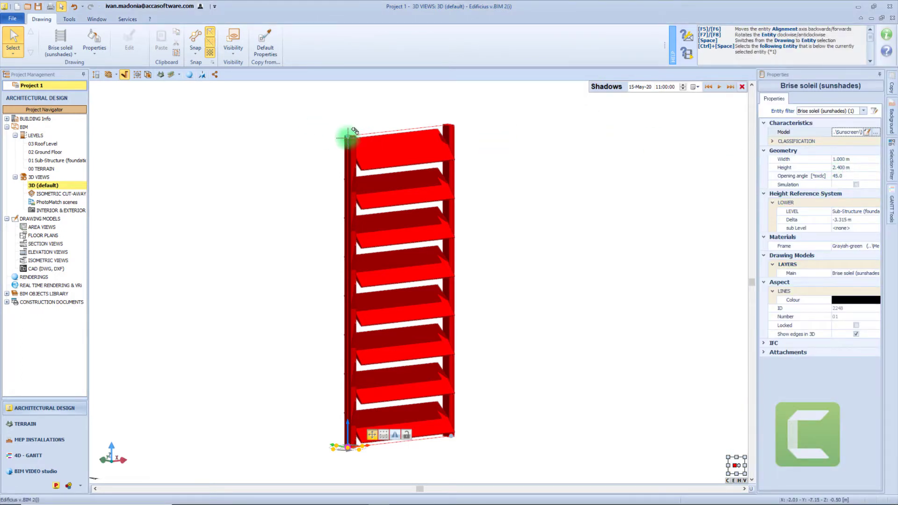
- Stretch the brise soleil freehand to about 2.15 m wide and 1.55 m high
drag(348, 137, 348, 247)
drag(451, 435, 570, 422)
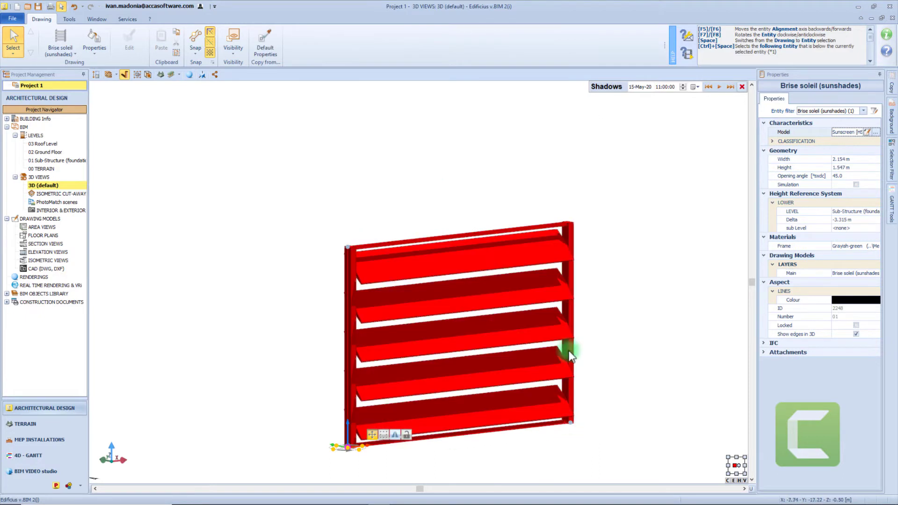
click(570, 356)
- Set the brise soleil's width to 2 m and its height to 3 m
click(852, 159)
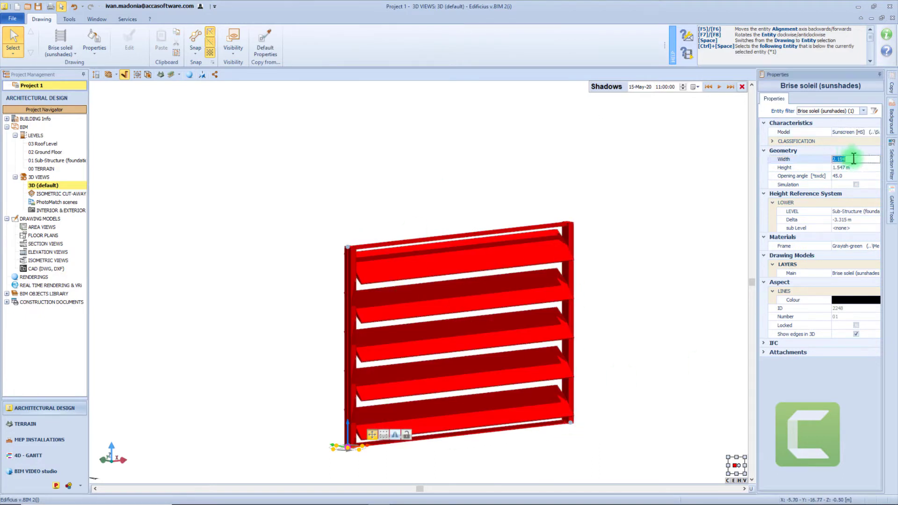
click(838, 167)
text(3)
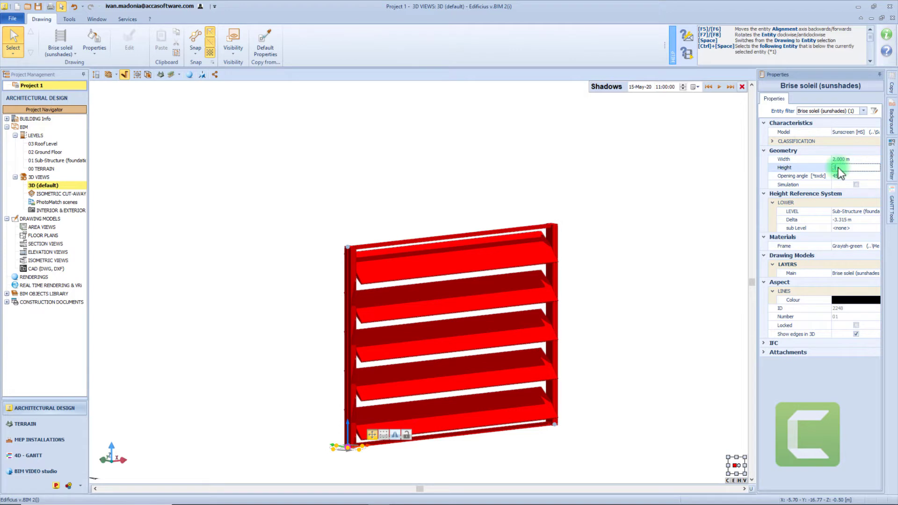
key(Return)
scroll(315, 302, down, 2)
middle_drag(397, 295, 423, 334)
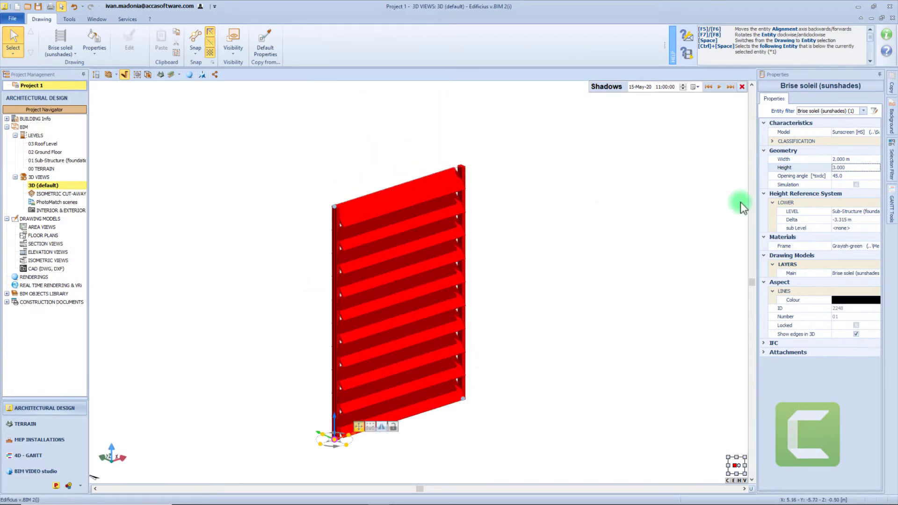
- Set the opening angle of the brise soleil's slats to 10 degrees and inspect them up close
click(837, 178)
text(10)
key(Return)
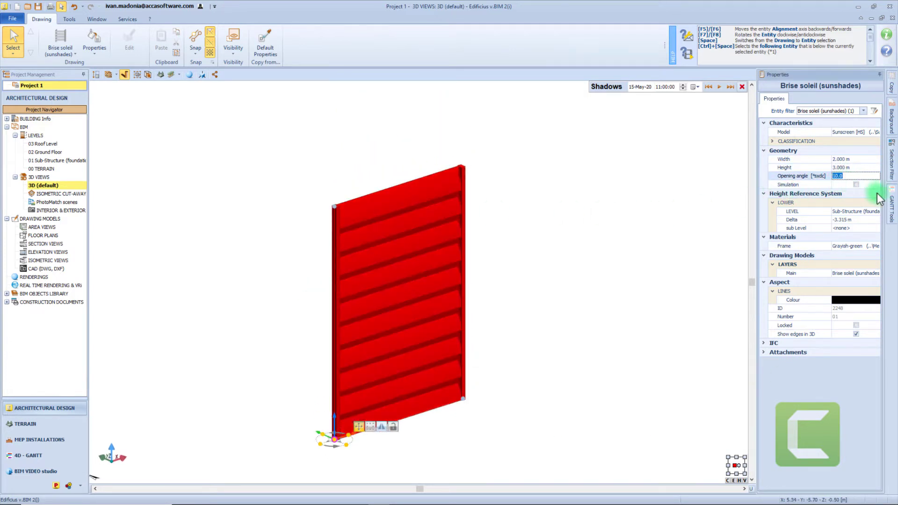
scroll(341, 203, up, 5)
scroll(341, 203, down, 1)
middle_drag(367, 229, 381, 209)
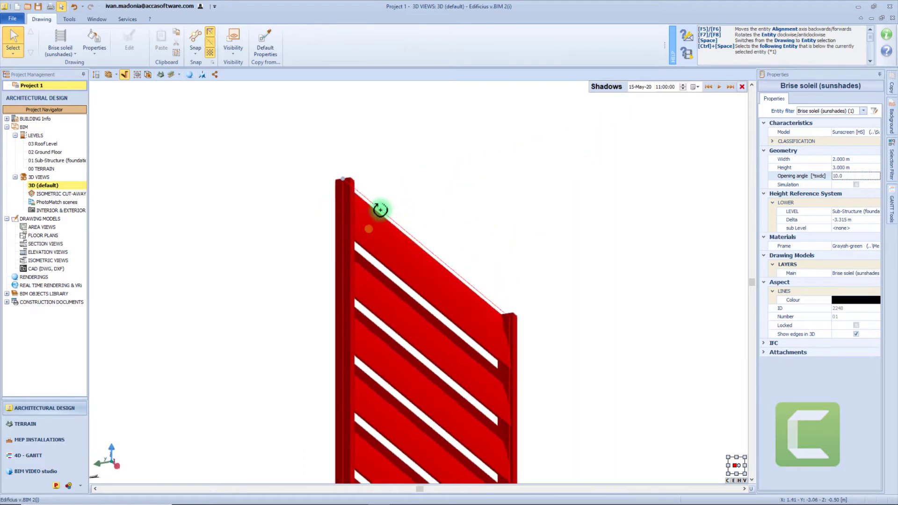
- Set the slats' opening angle to 50 degrees and inspect them in 3D
click(847, 176)
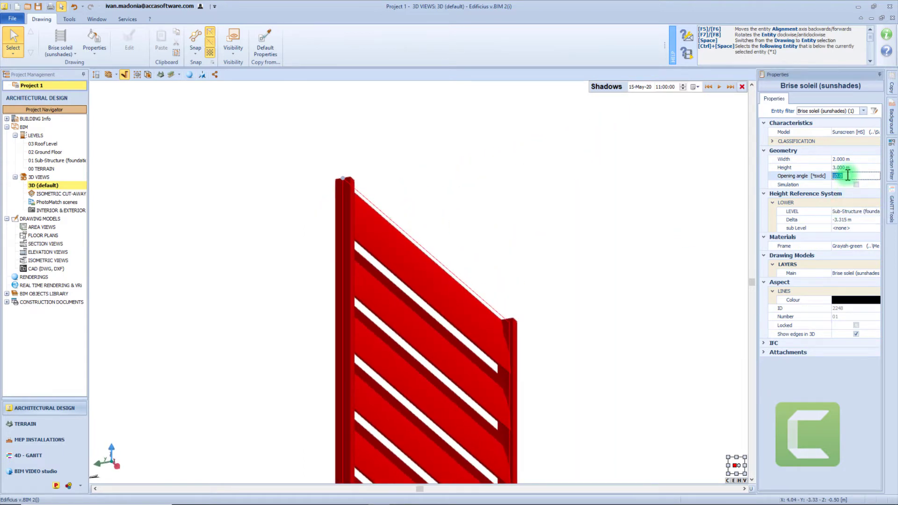
text(50)
key(Return)
middle_drag(650, 163, 617, 196)
click(845, 177)
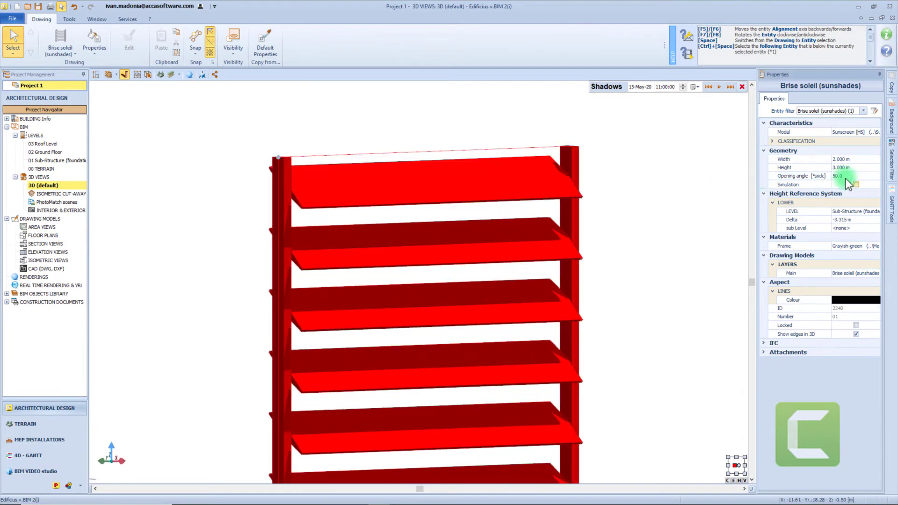
- Delete the brise soleil from the model
scroll(523, 188, down, 4)
drag(568, 353, 437, 159)
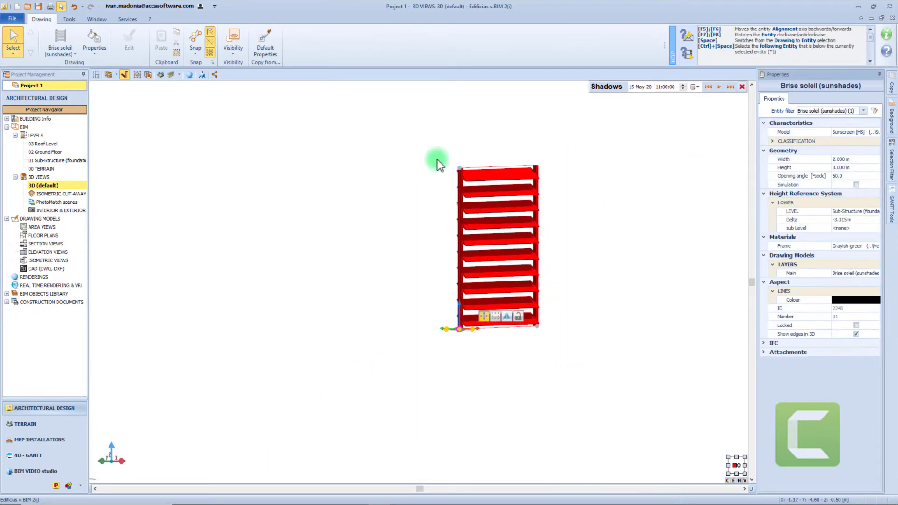
key(Delete)
- Place a Panel [R] Walnut in the Ground Floor plan and show it in the default 3D view
click(48, 153)
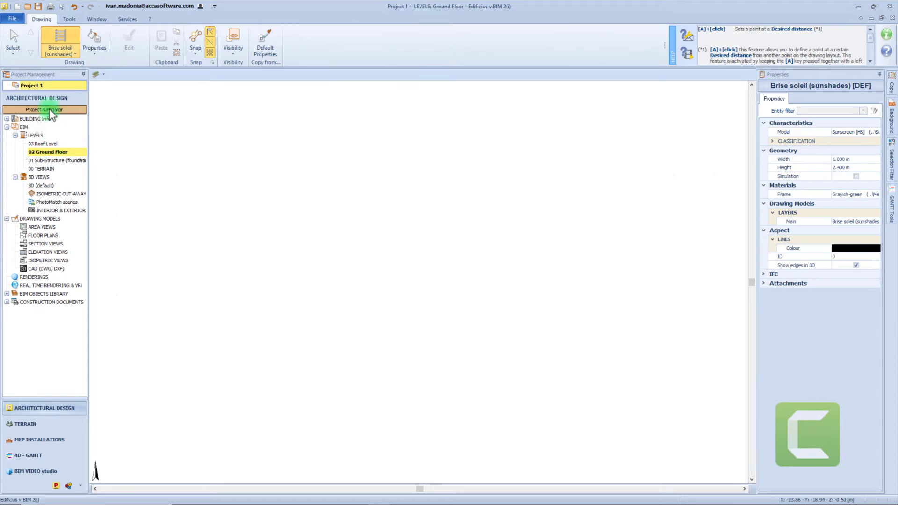
click(64, 55)
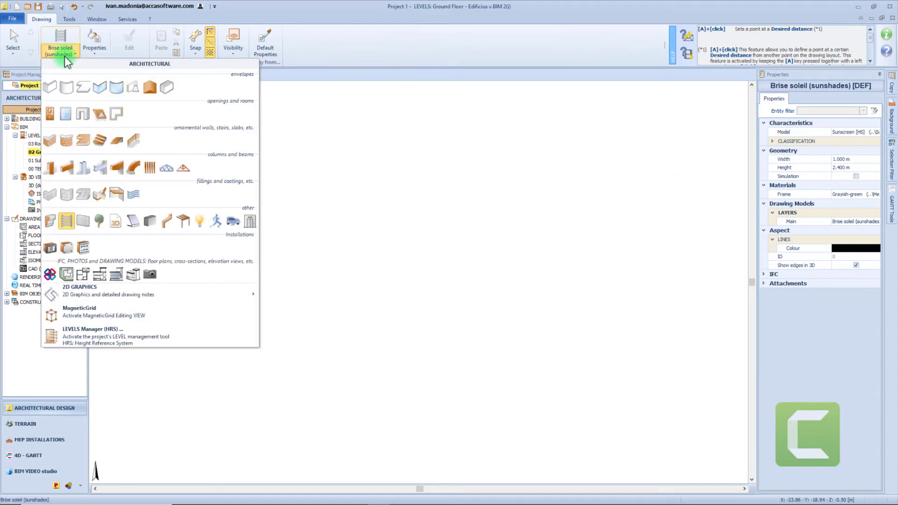
click(82, 223)
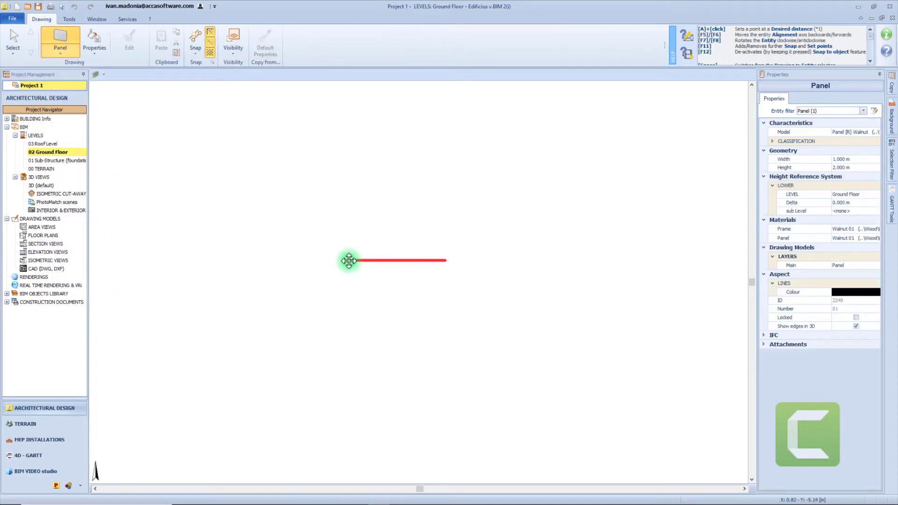
click(347, 273)
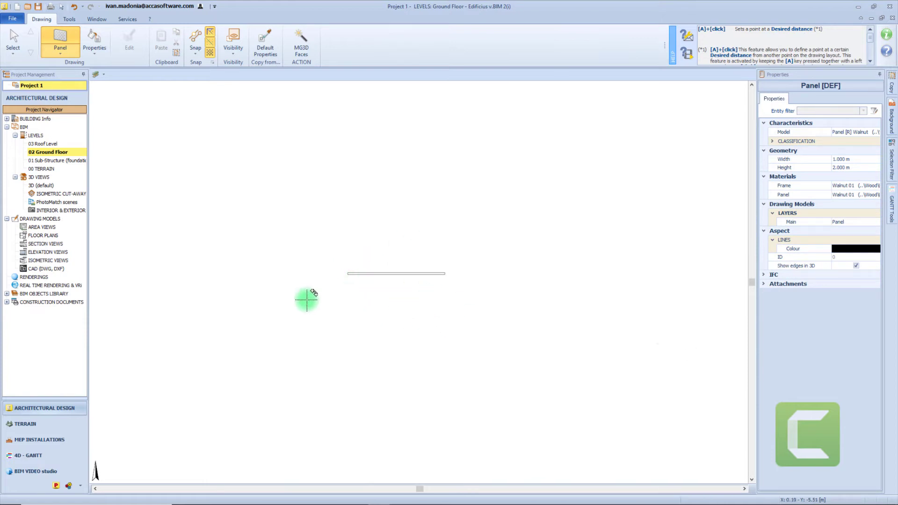
double_click(63, 186)
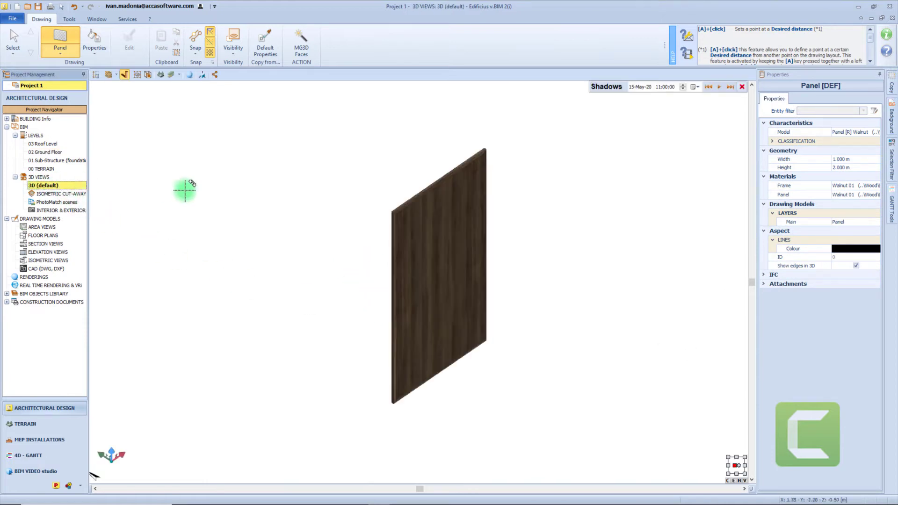
- Open the model library for the walnut panel and browse its Metal Gates, Gratings and Solar Panel categories
click(464, 260)
click(860, 133)
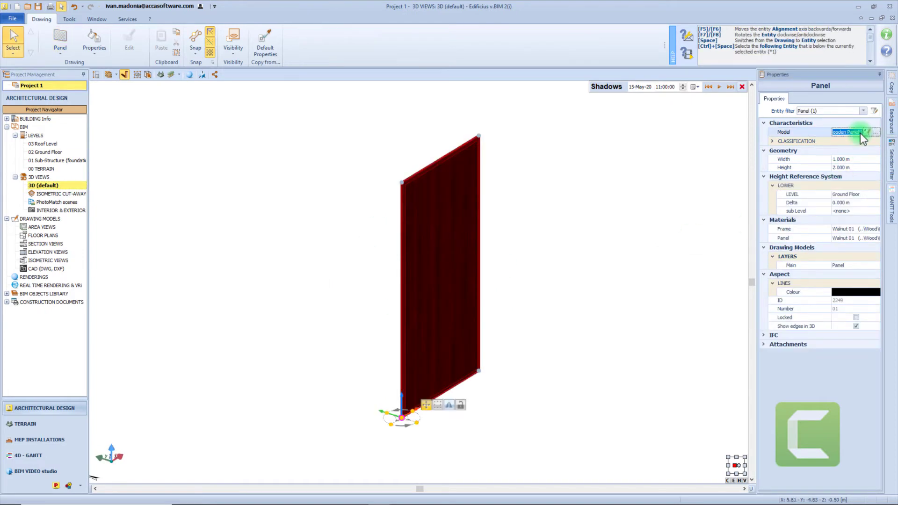
click(874, 134)
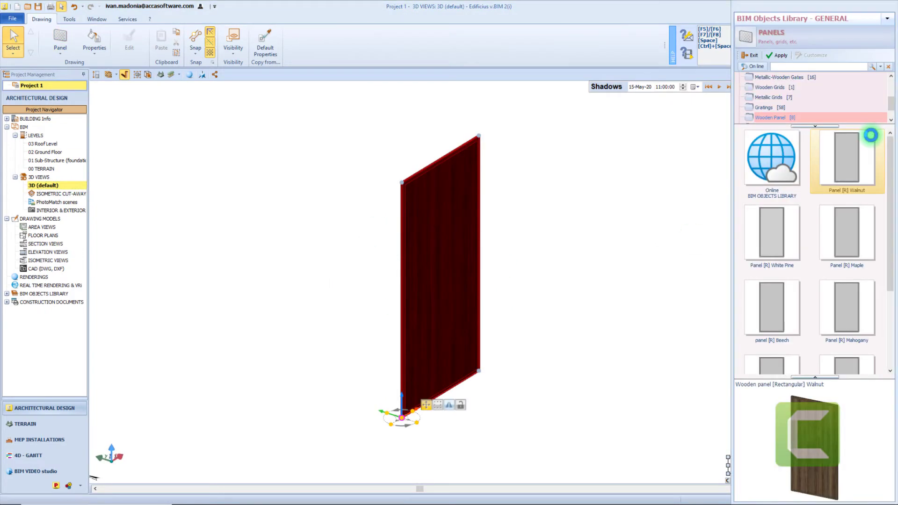
scroll(777, 112, down, 1)
click(774, 108)
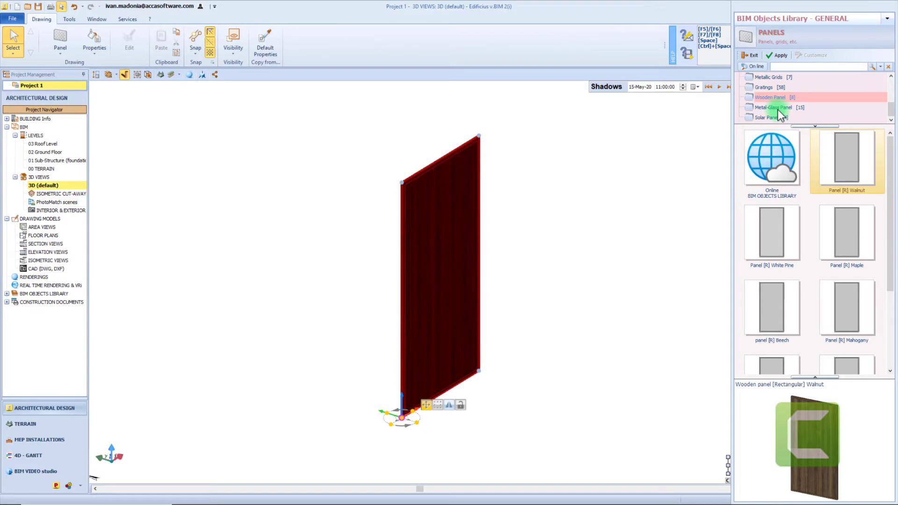
scroll(774, 95, down, 1)
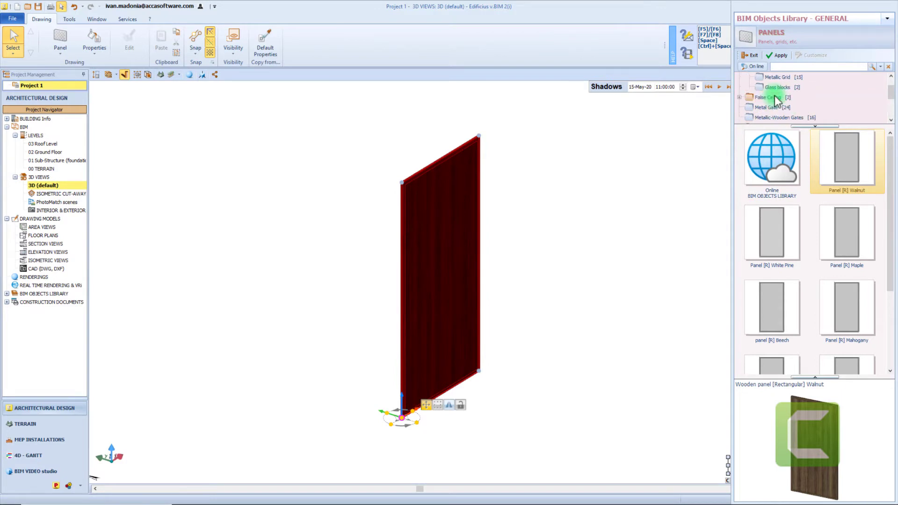
click(766, 109)
scroll(780, 99, down, 2)
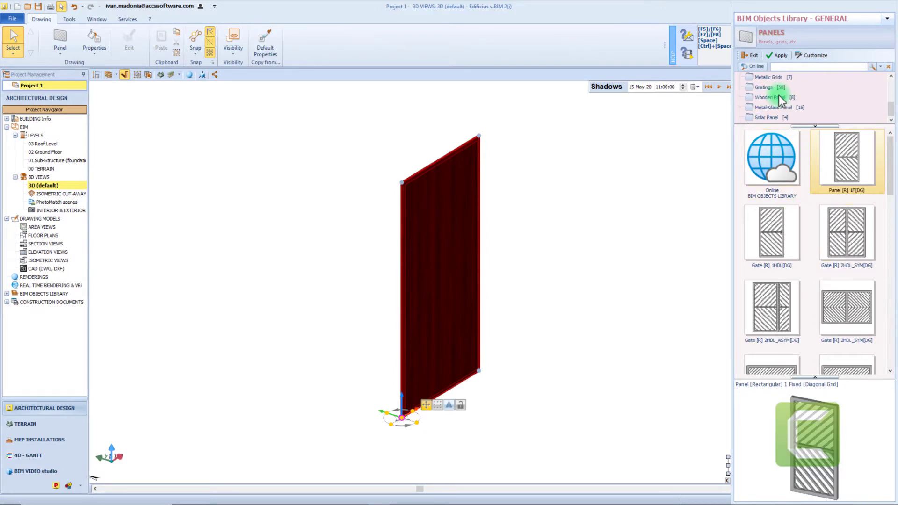
click(759, 86)
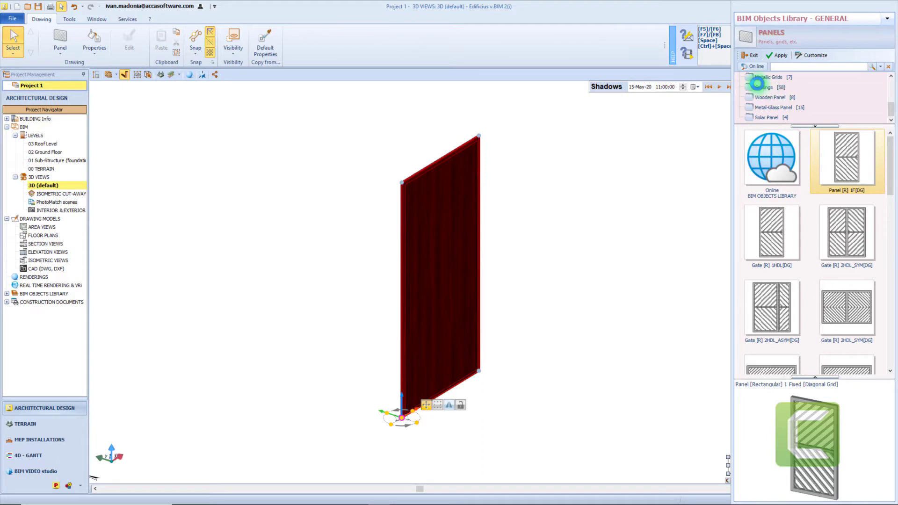
click(763, 117)
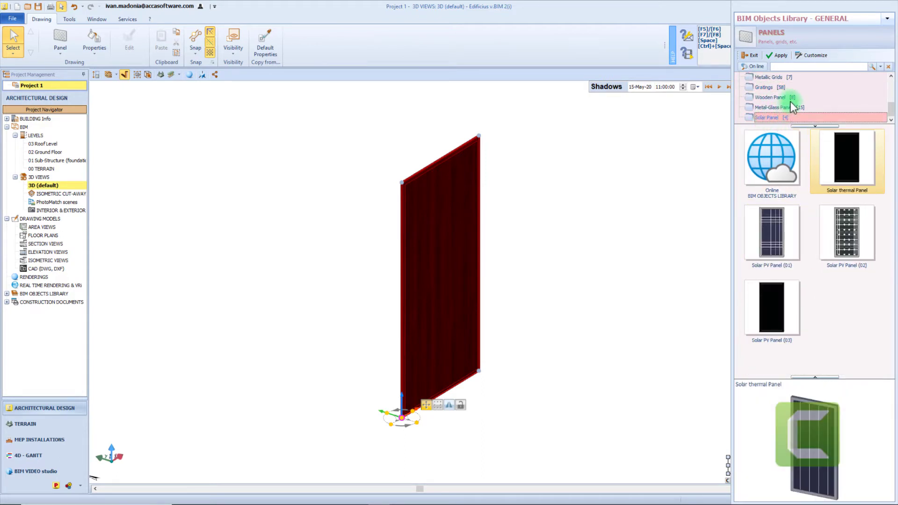
- Replace the panel's model with the double-leaf Gate [R] 2HDL_SYM that has diagonal braces
scroll(790, 100, up, 1)
click(776, 86)
double_click(804, 242)
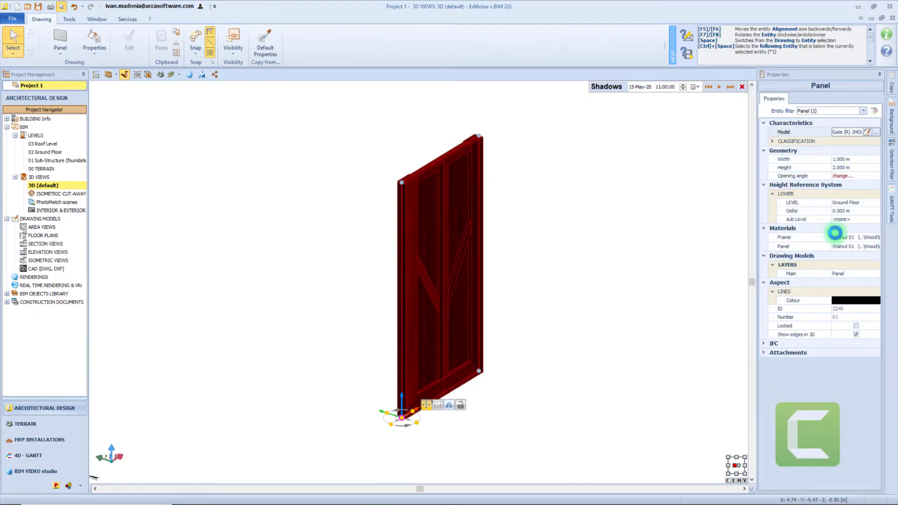
- Set the gate's width to 3 m and its height to 2.2 m
click(850, 159)
text(3)
key(Return)
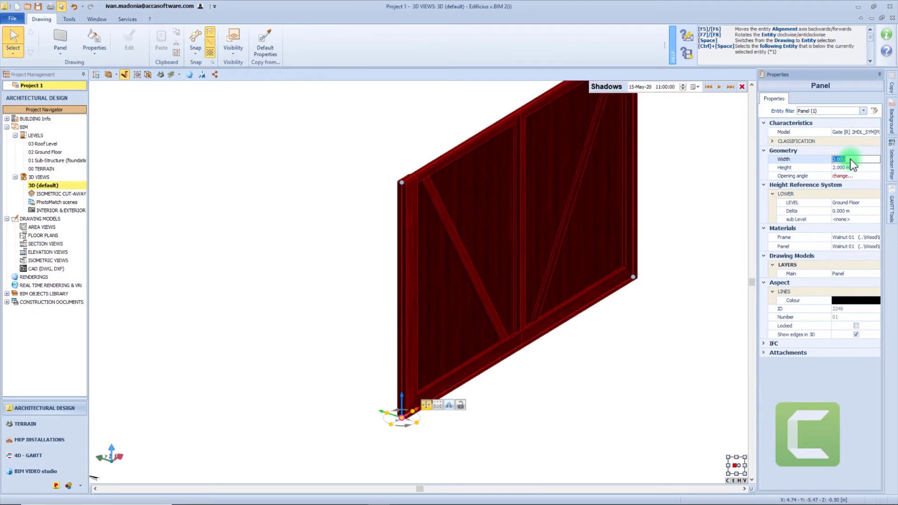
click(841, 168)
scroll(581, 285, down, 2)
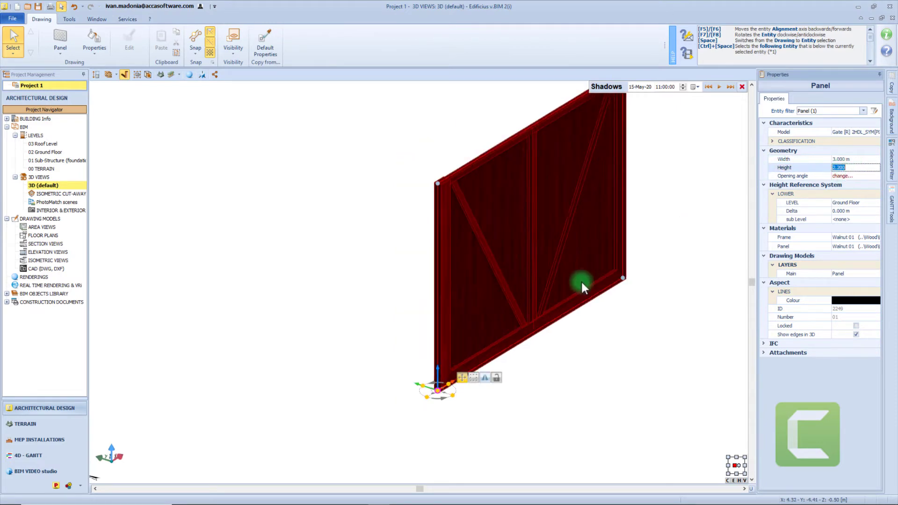
- Lower the gate's top edge graphically to a height of about 1.95 m and inspect its lower corner up close
middle_drag(581, 285, 515, 347)
drag(370, 246, 372, 271)
right_drag(396, 295, 375, 294)
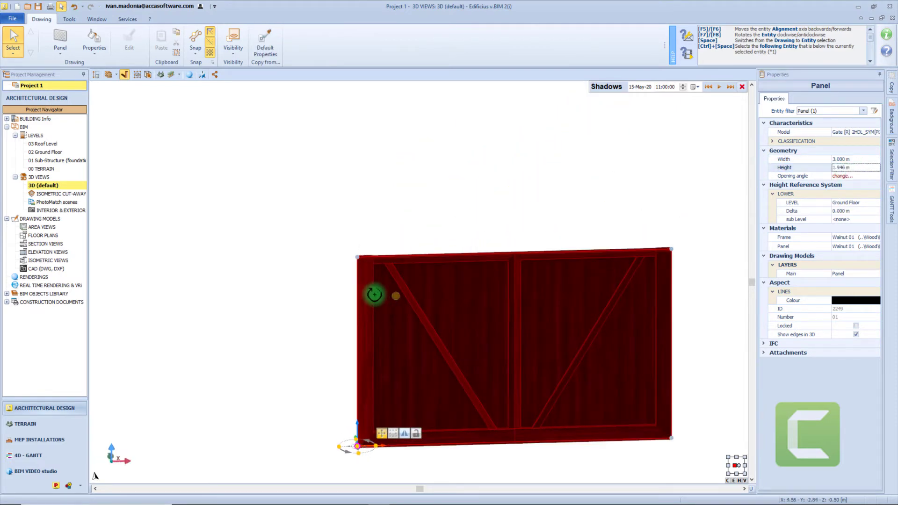
scroll(397, 300, down, 3)
scroll(479, 392, up, 1)
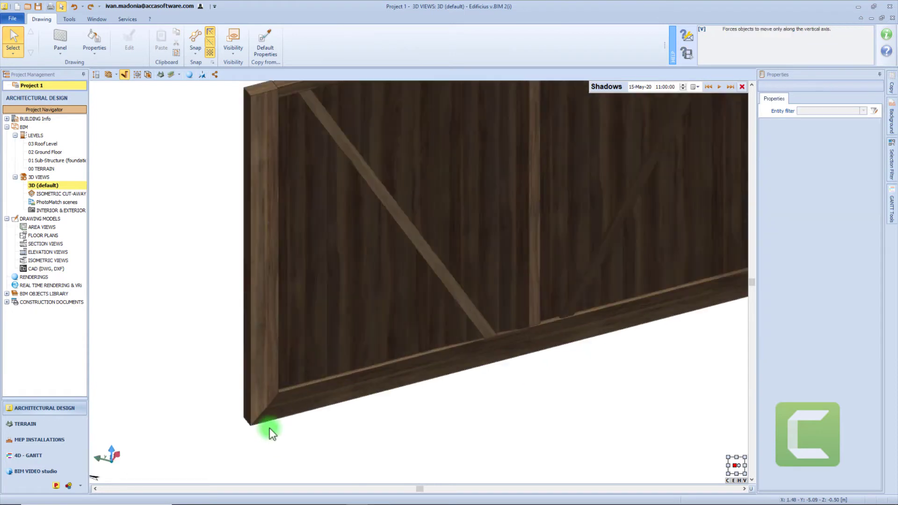
scroll(266, 423, up, 3)
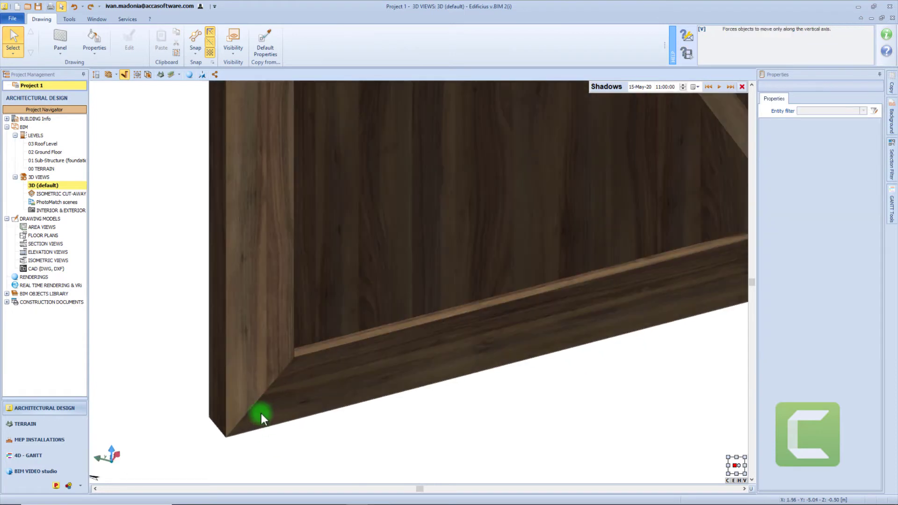
- Rotate the gate about its vertical axis, try tilting it sideways about its base corner and undo the tilt
click(261, 414)
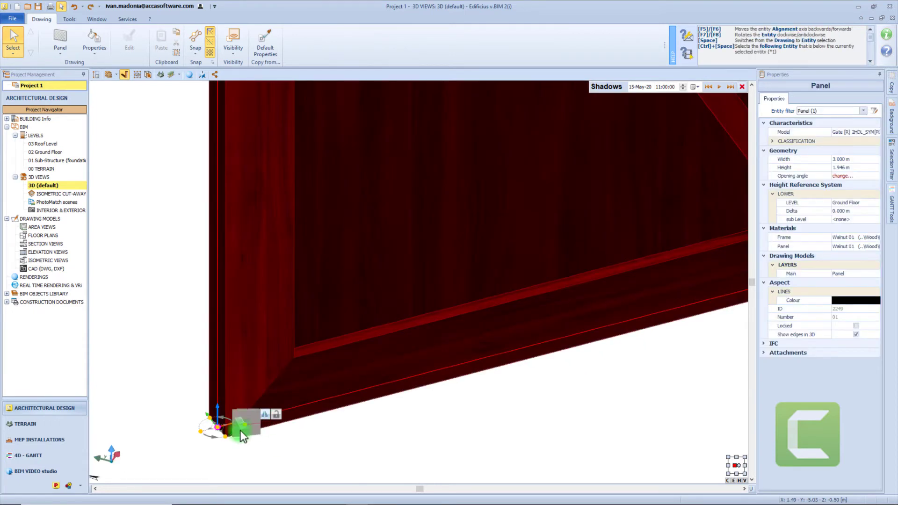
middle_drag(240, 432, 244, 399)
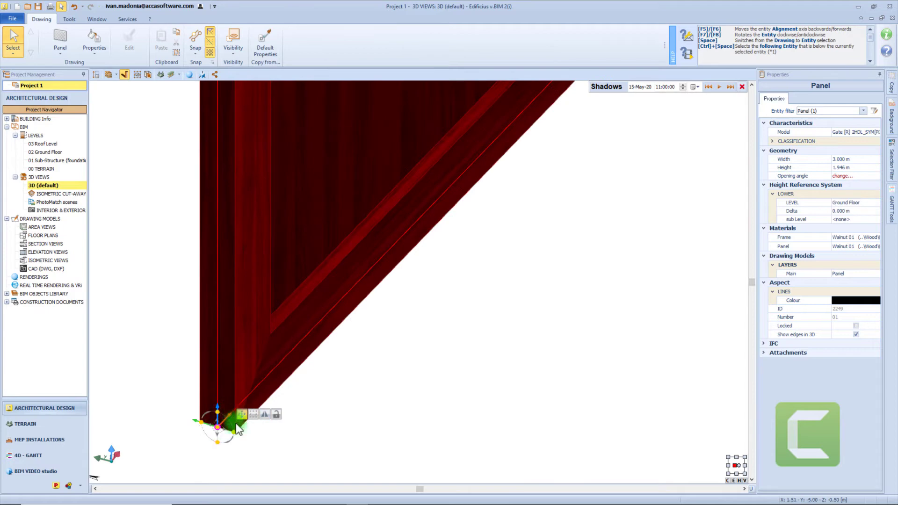
middle_drag(237, 428, 241, 444)
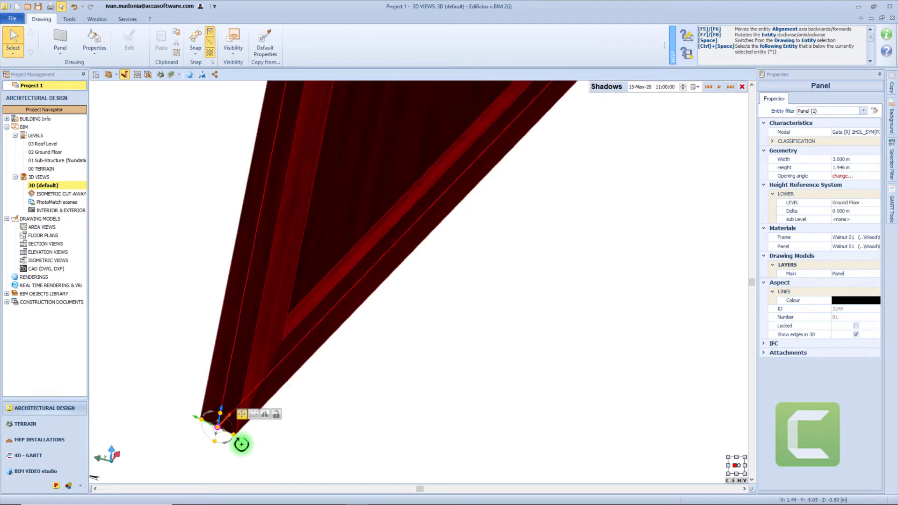
key(ctrl+z)
scroll(301, 395, down, 4)
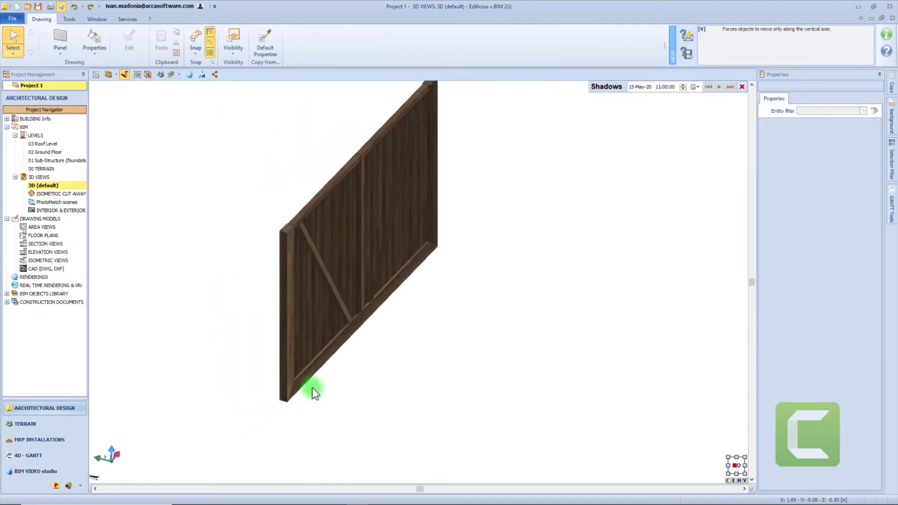
- Delete the gate from the model
middle_drag(312, 387, 401, 358)
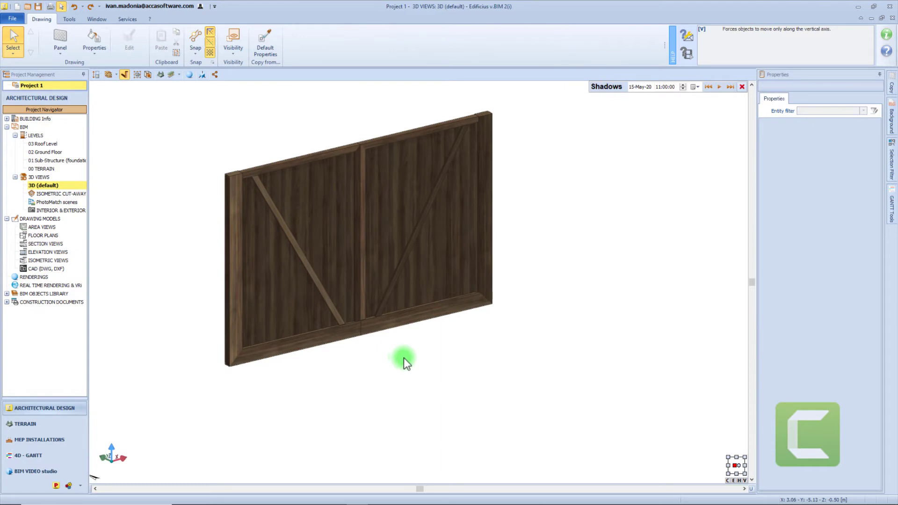
drag(644, 423, 153, 112)
key(Delete)
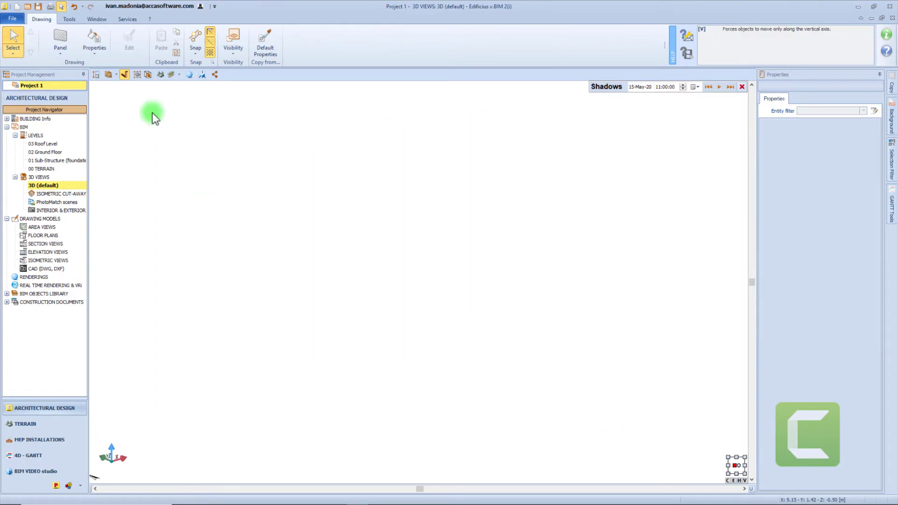
- Place a Pine tree with the Tree object in the default 3D view
click(61, 50)
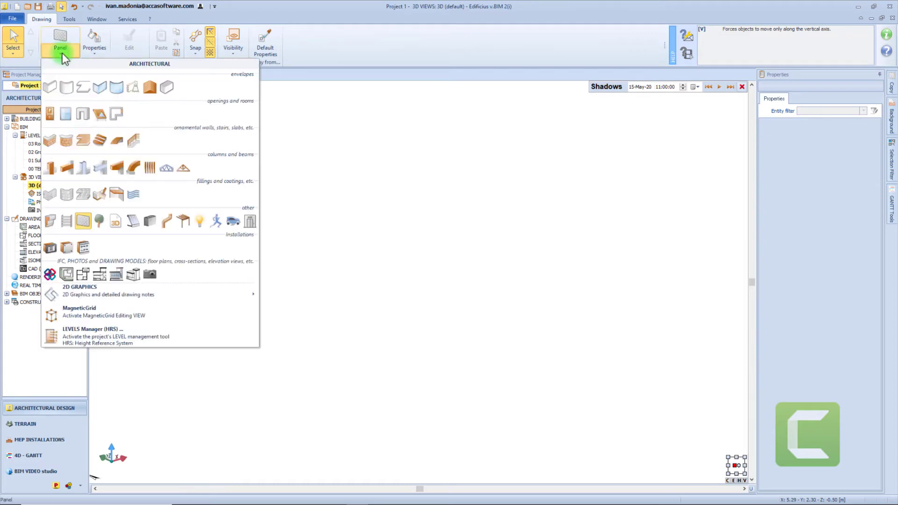
click(95, 225)
click(387, 241)
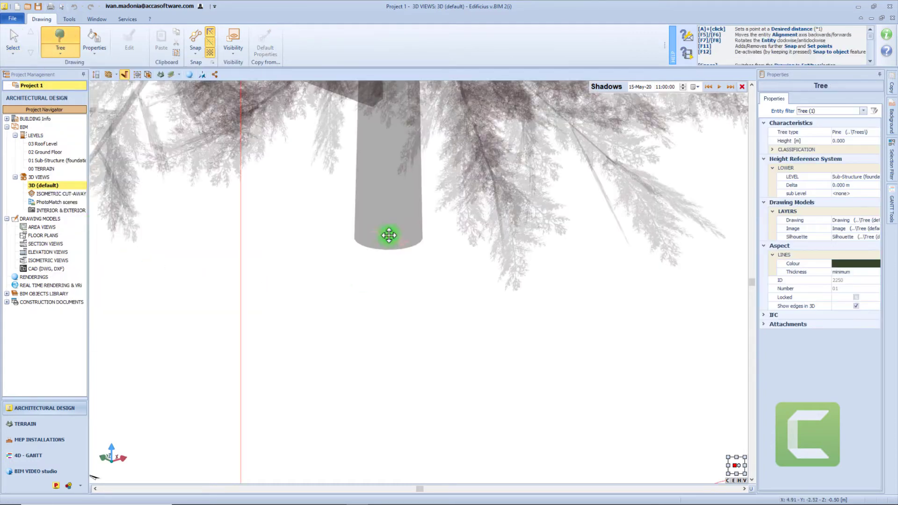
scroll(388, 234, down, 5)
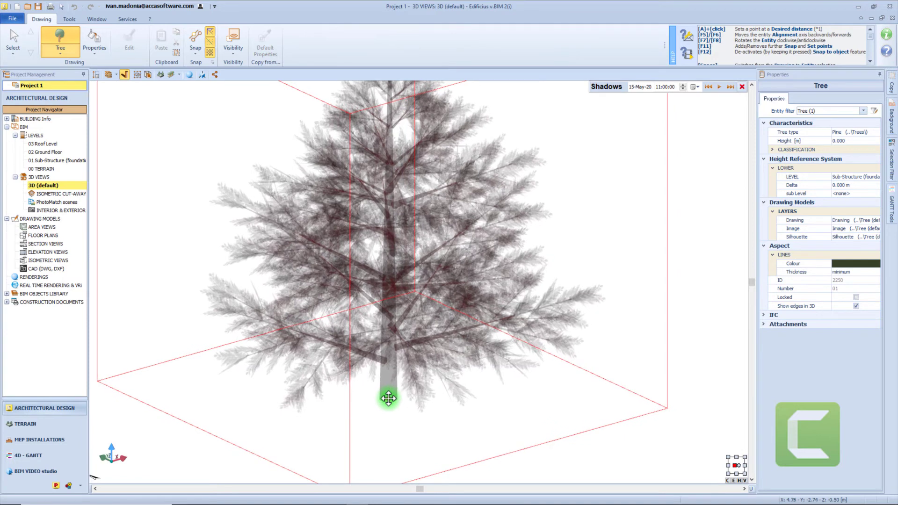
click(388, 398)
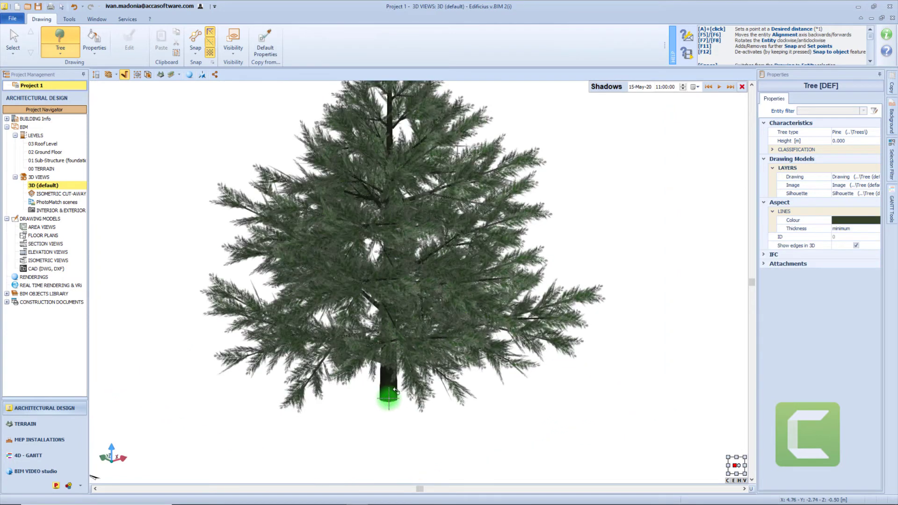
- Change the placed tree's type from Pine to Ash using the tree library
click(395, 391)
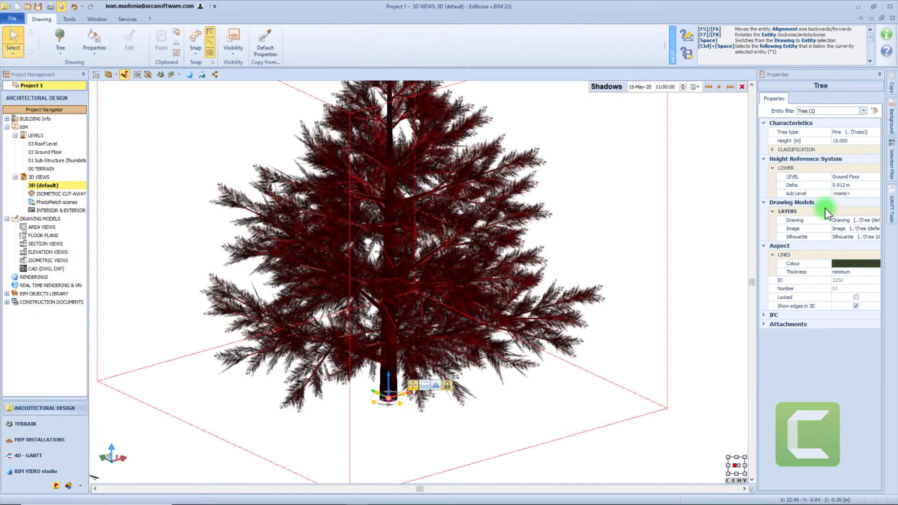
click(837, 136)
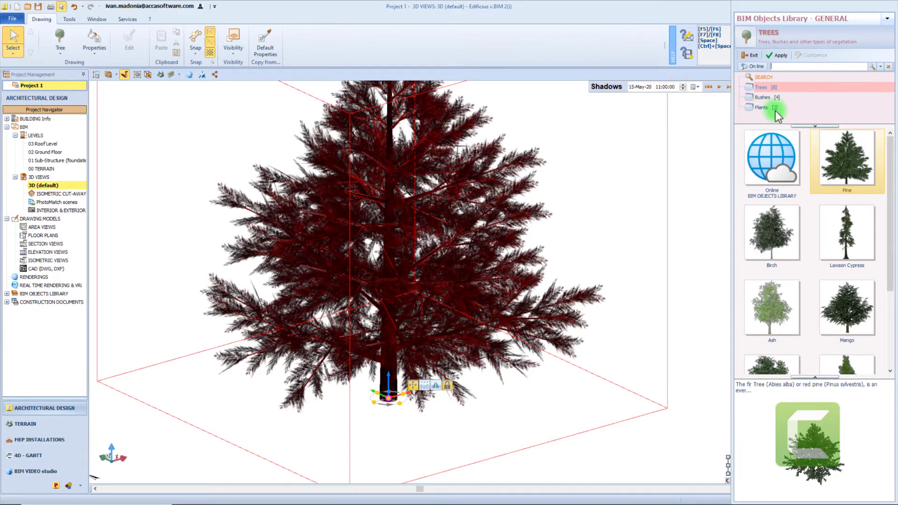
double_click(766, 304)
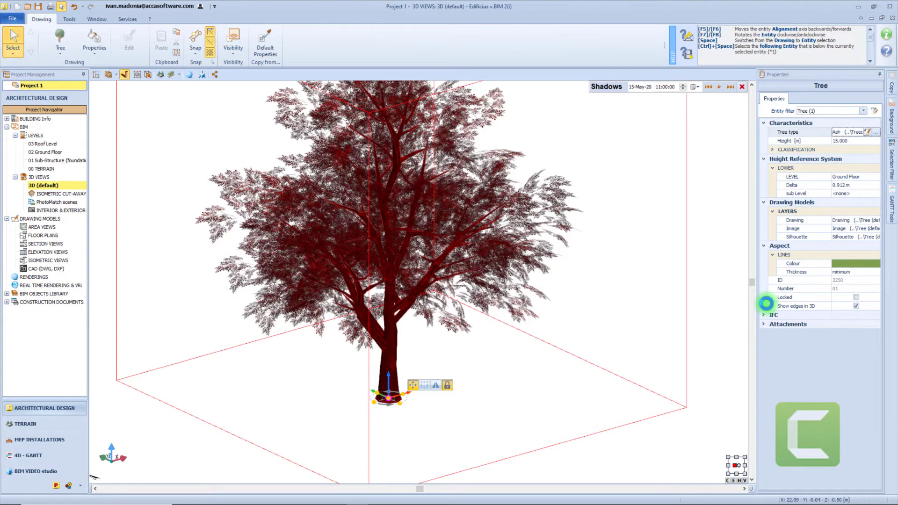
scroll(605, 218, down, 3)
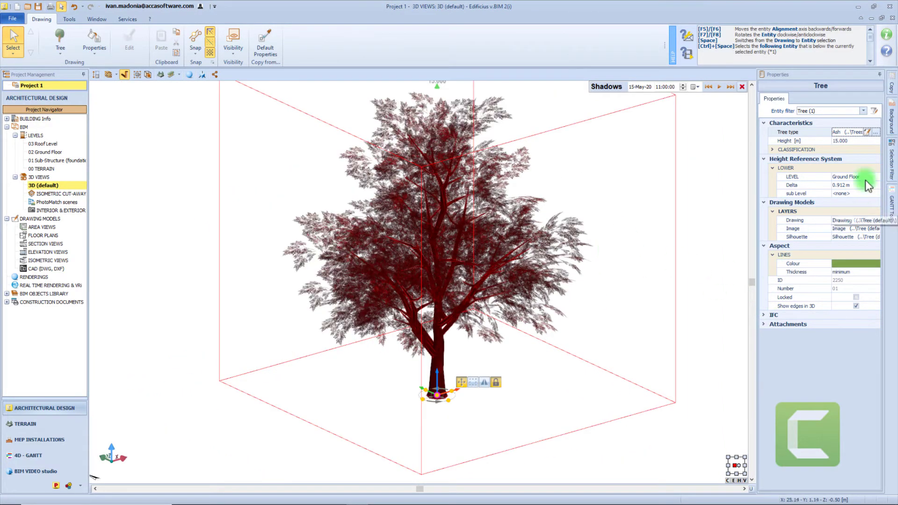
- Set the ash tree's height to 10 m, stretch it graphically to 12 m and inspect it in 3D
click(857, 139)
text(10)
key(Return)
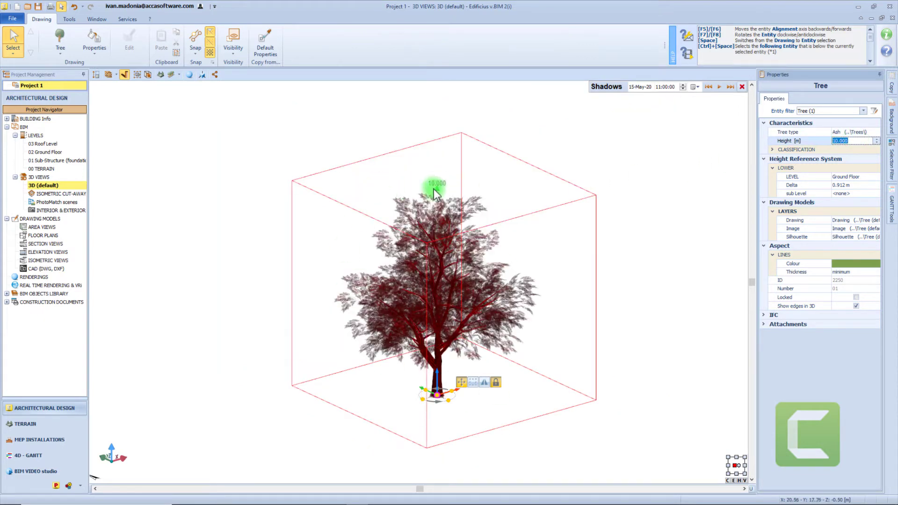
drag(433, 189, 442, 130)
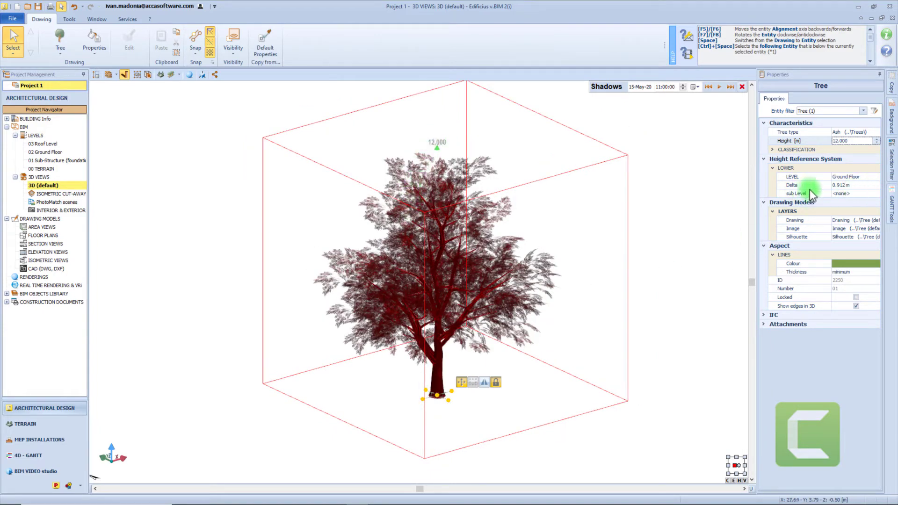
click(640, 273)
scroll(431, 315, up, 4)
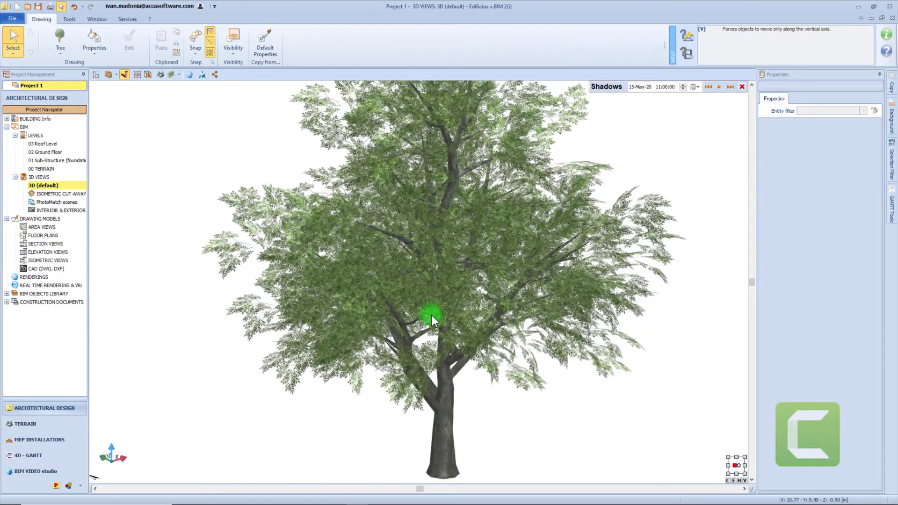
middle_drag(431, 315, 557, 321)
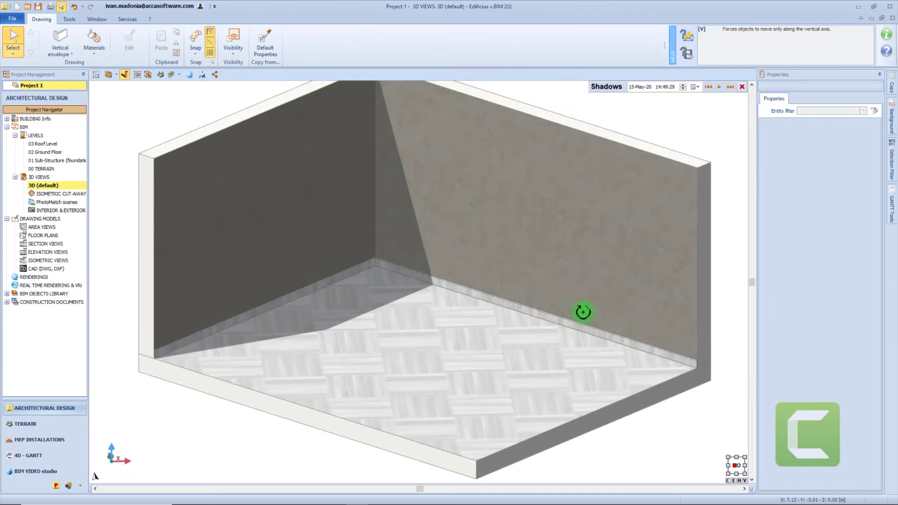
- Place a 3D Model object on the tiled floor of the room, near the back corner
click(61, 52)
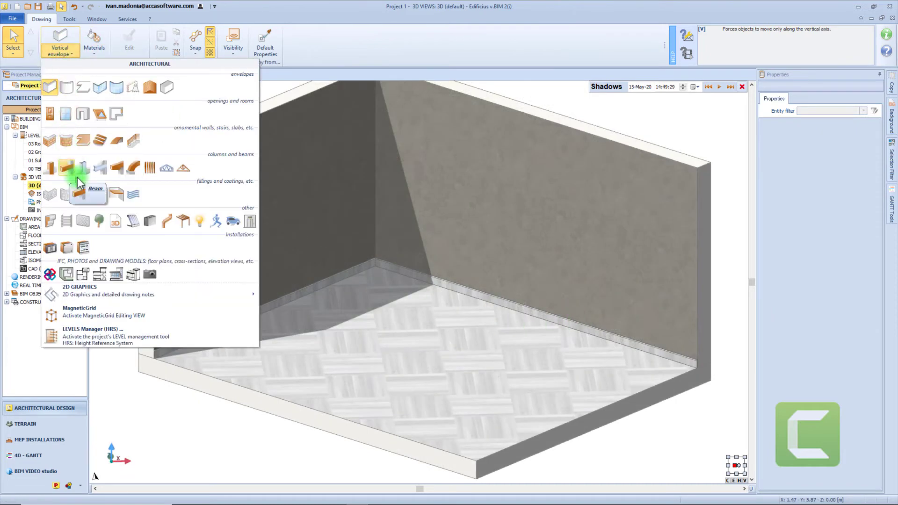
click(115, 220)
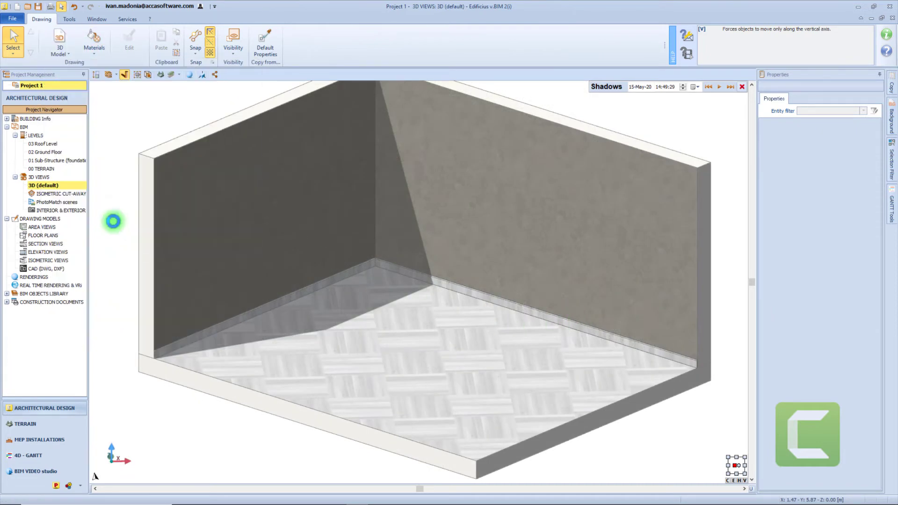
click(409, 358)
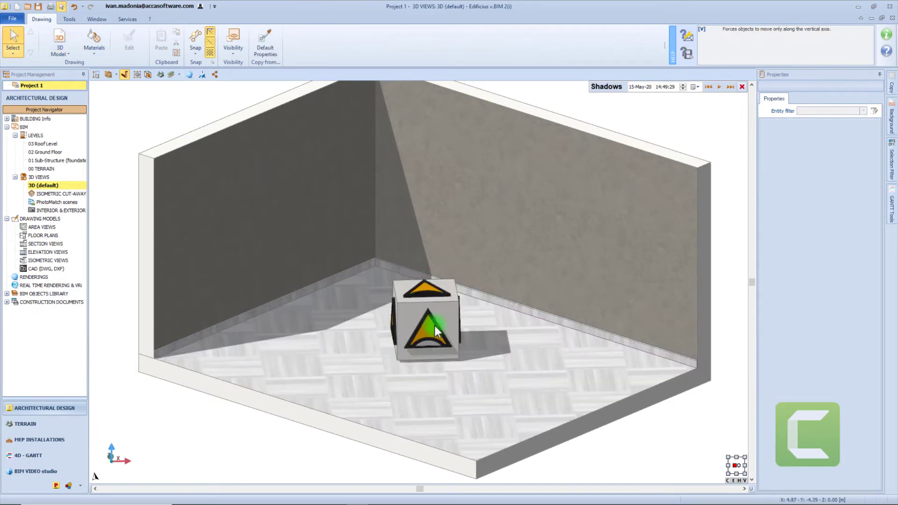
- Open the model library for the placed 3D model and browse to the Chairs category under Interior furniture
click(434, 326)
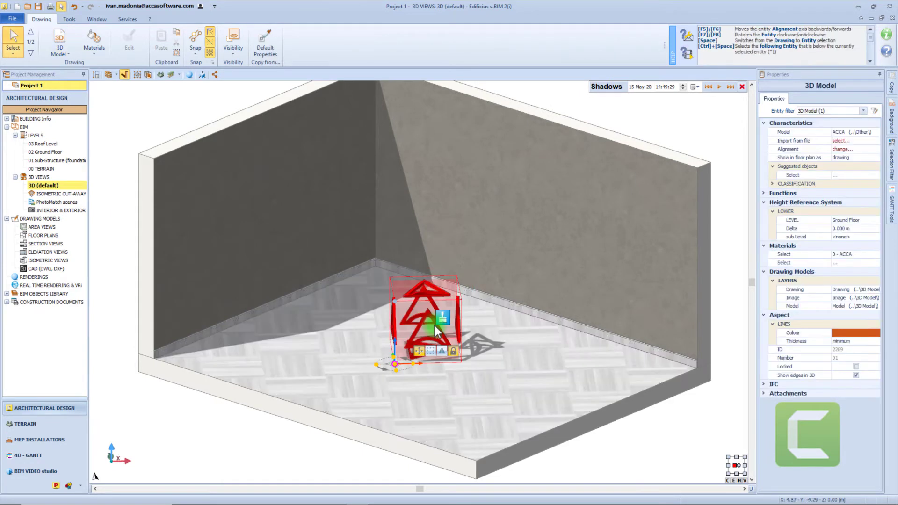
click(873, 131)
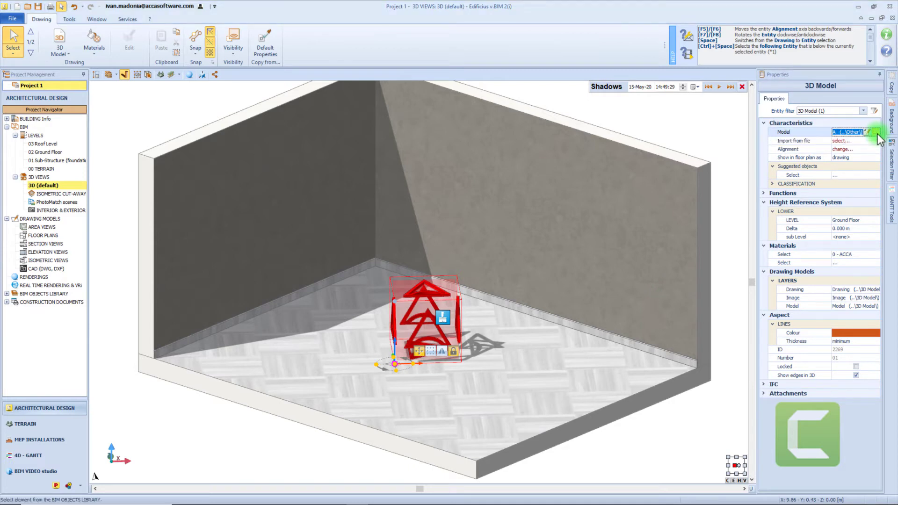
click(876, 134)
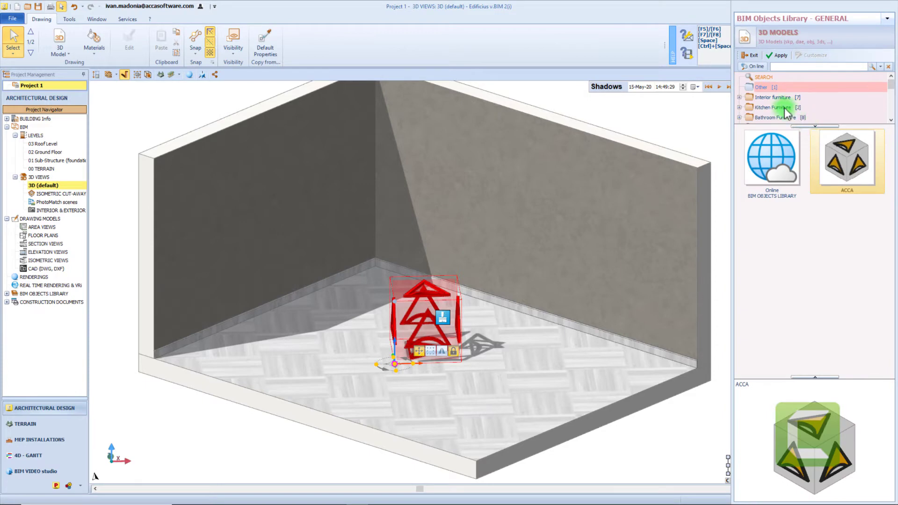
click(776, 99)
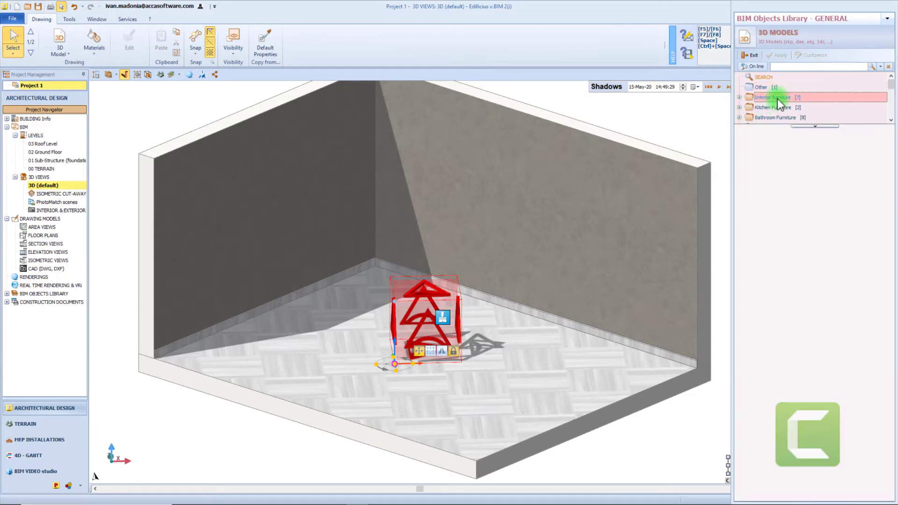
click(777, 108)
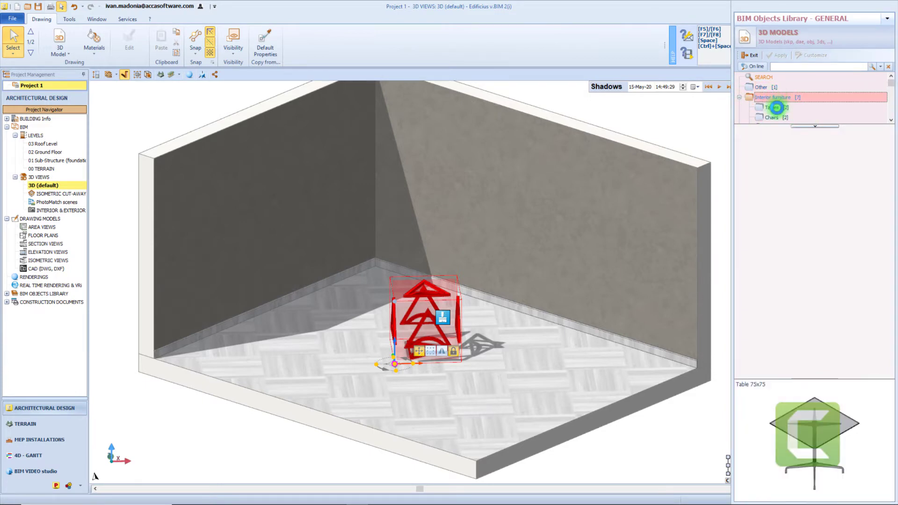
scroll(778, 114, down, 1)
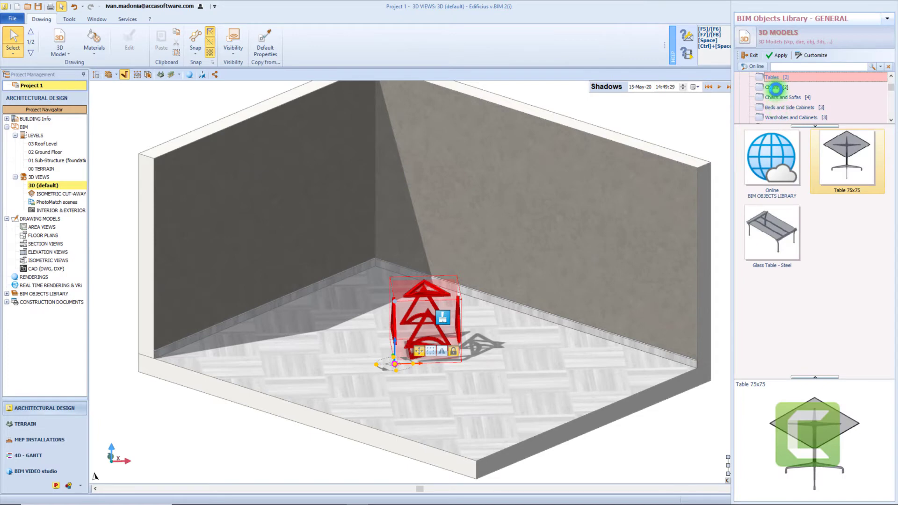
click(775, 88)
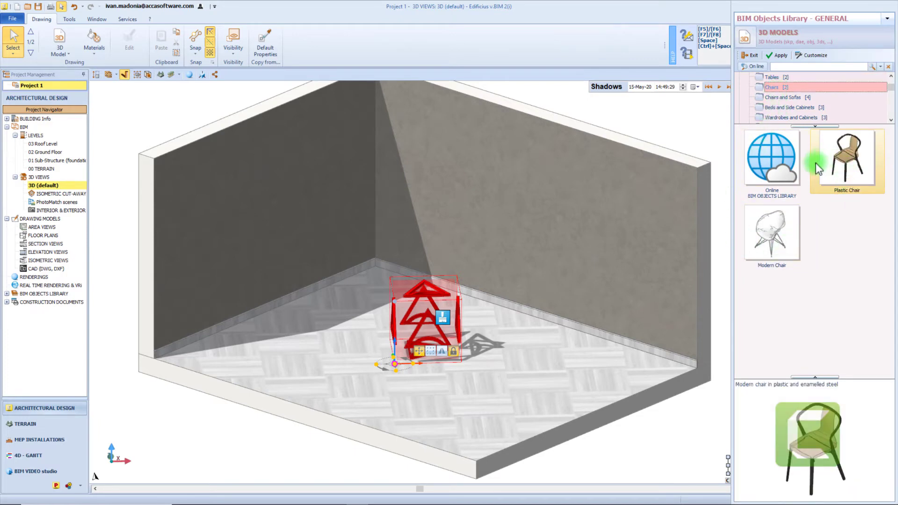
- View the online BIM objects library, close it and assign the Modern Chair to the placed 3D model
double_click(761, 171)
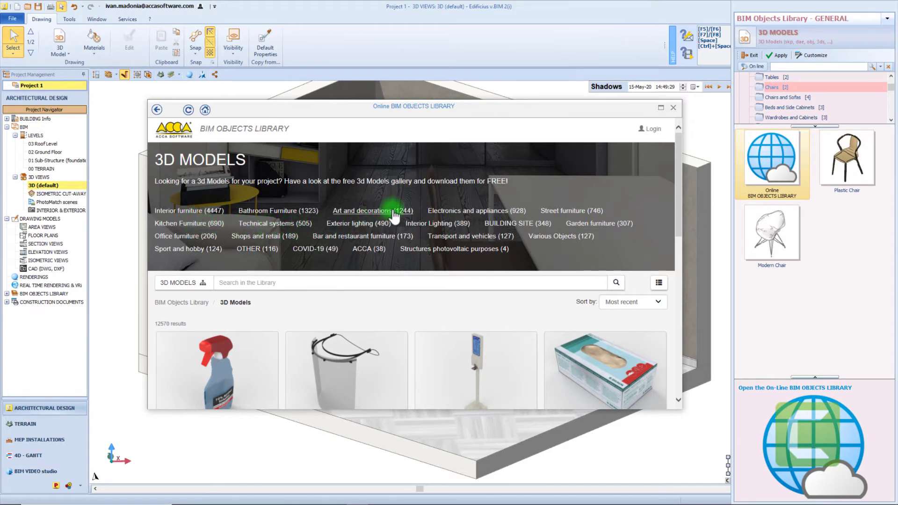
click(674, 108)
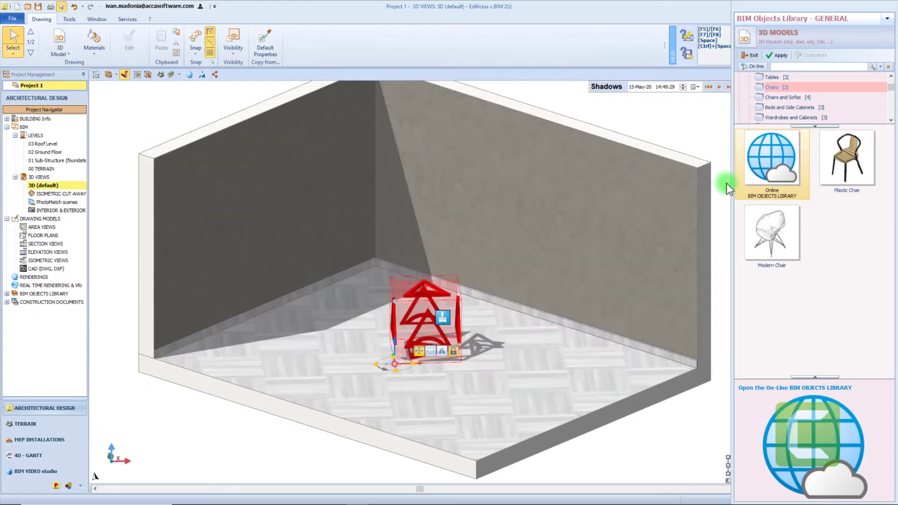
double_click(767, 227)
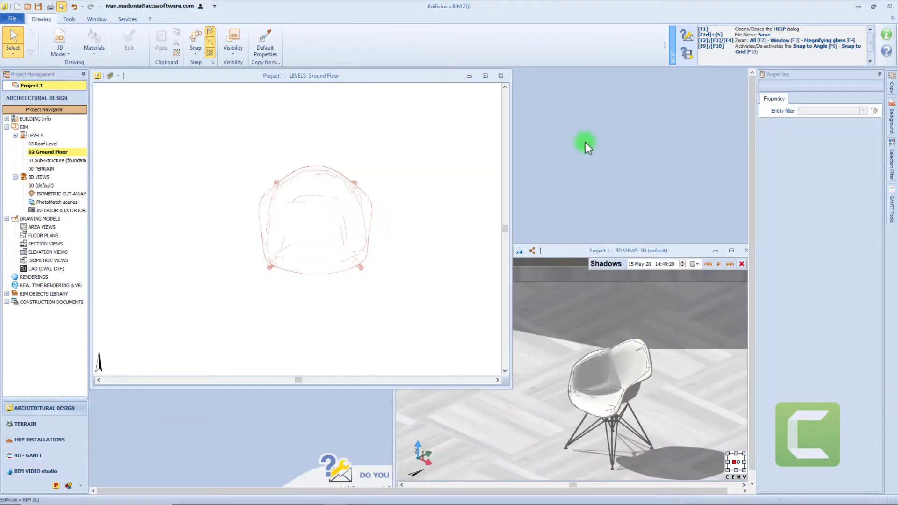
- Show the modern chair as an image in the Ground Floor plan
click(319, 199)
click(877, 158)
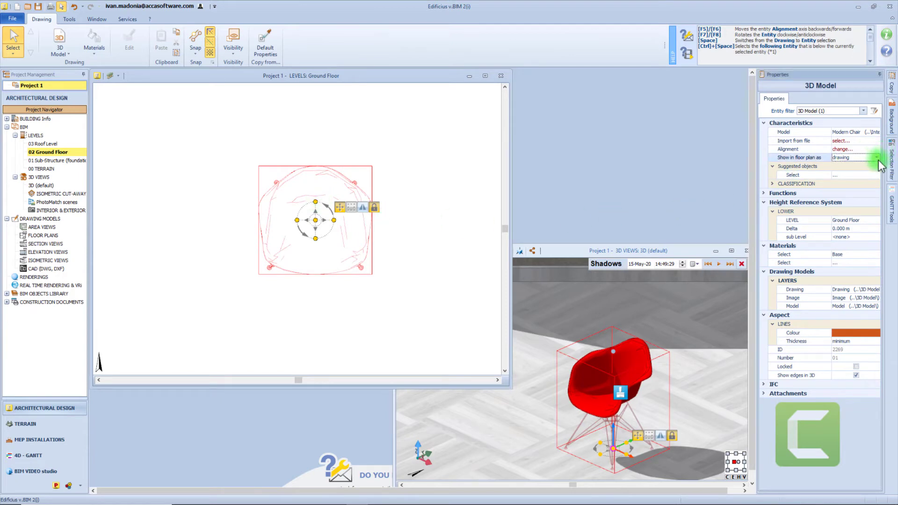
click(877, 158)
click(858, 166)
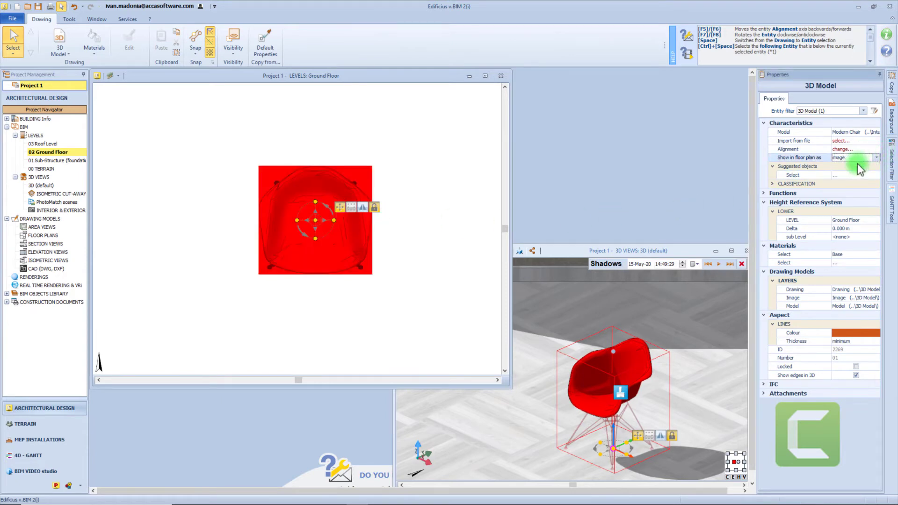
click(479, 156)
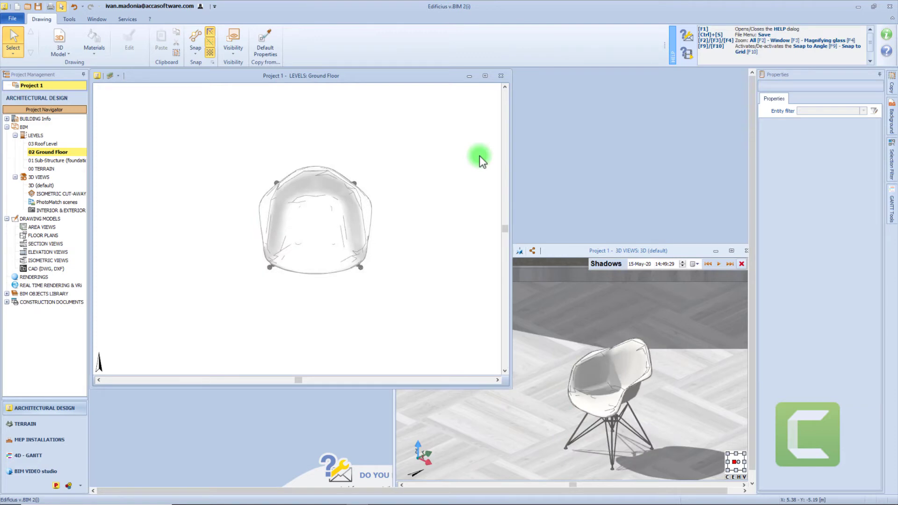
- Switch the modern chair's floor plan representation back to drawing
click(356, 185)
click(877, 158)
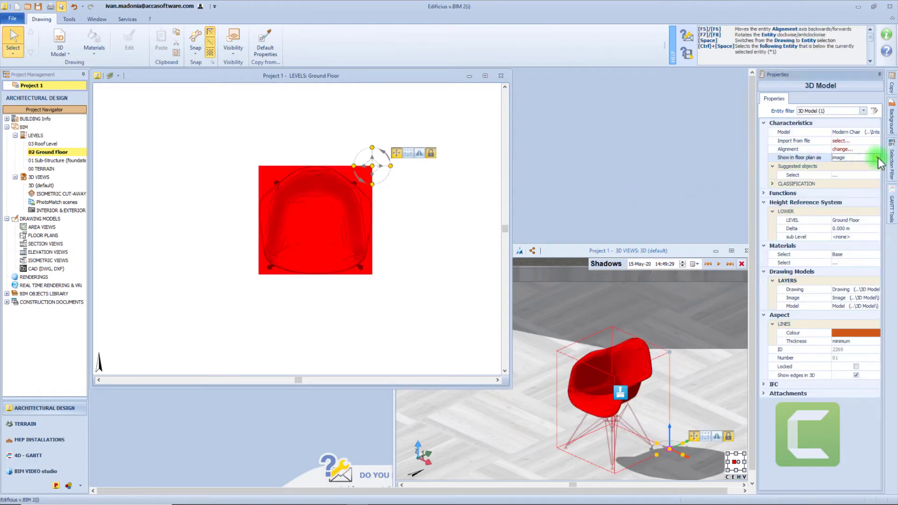
click(846, 170)
click(355, 232)
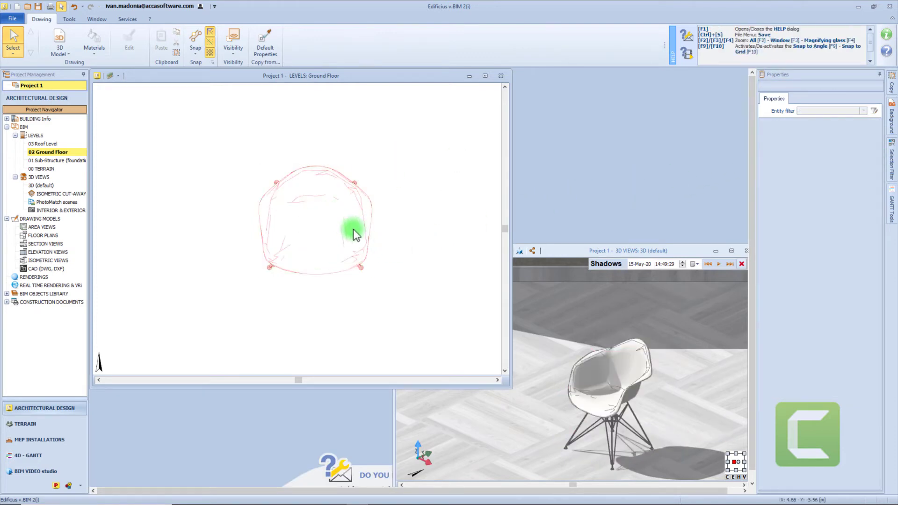
- Set the modern chair to be shown as a model in the Ground Floor plan
click(354, 229)
click(875, 158)
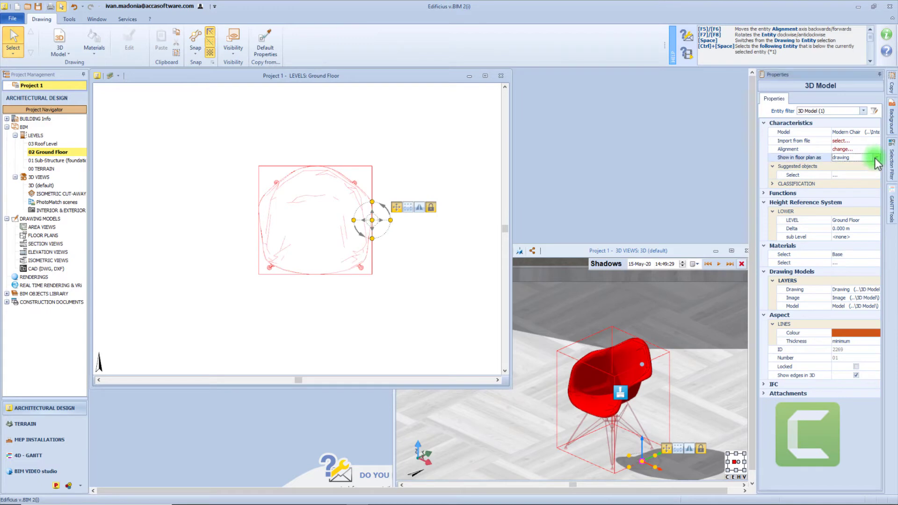
click(855, 175)
click(478, 207)
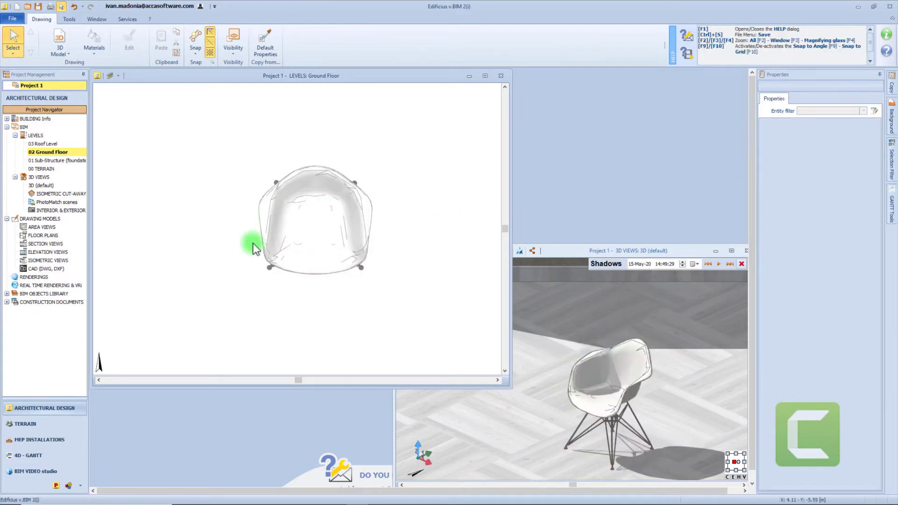
- Examine the chair's suggested objects property and the material entry of its legs
click(305, 200)
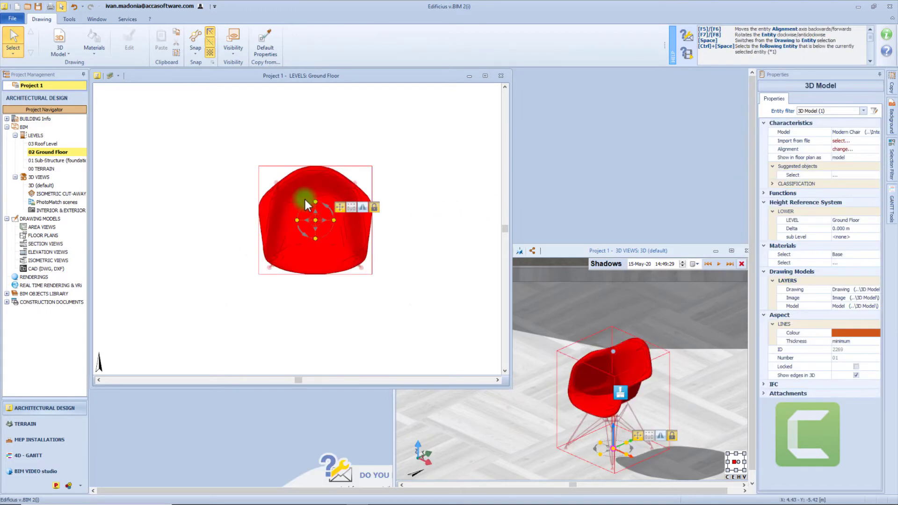
click(862, 175)
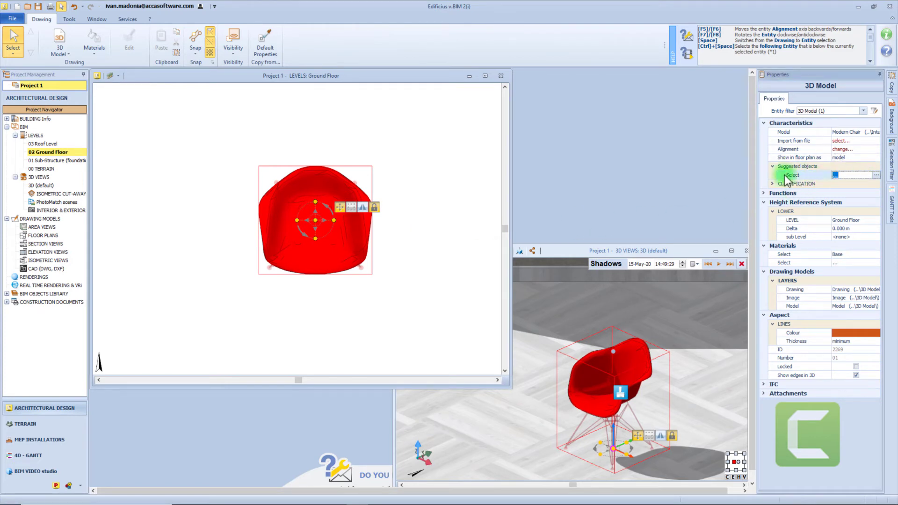
double_click(848, 175)
click(461, 249)
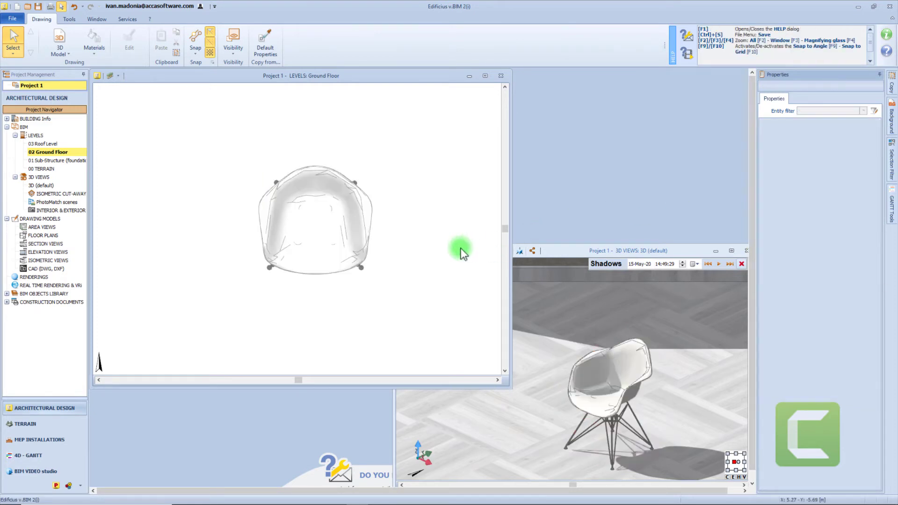
drag(434, 315, 363, 262)
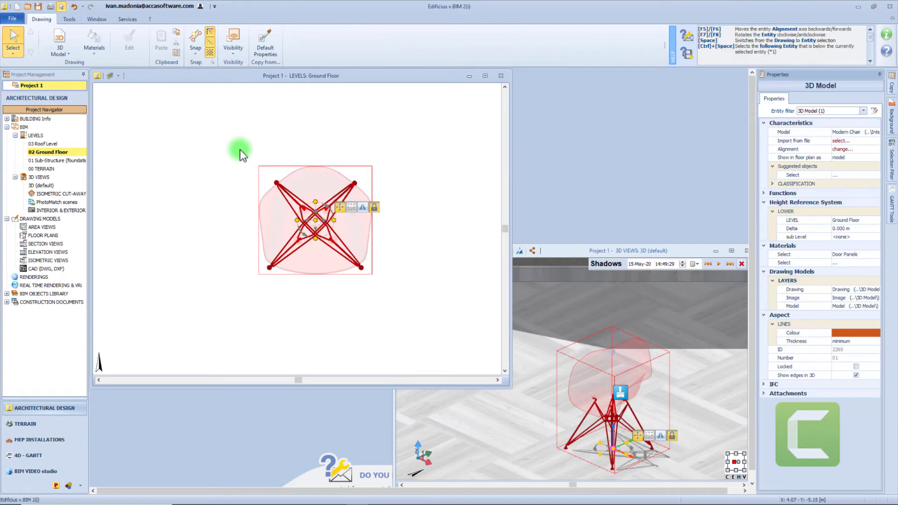
key(Delete)
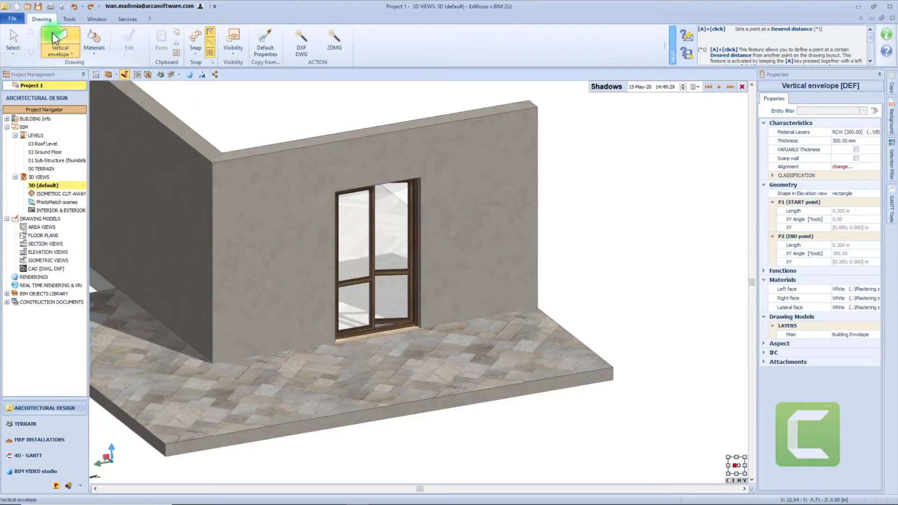
- Place a Sun Awning on the outer face of the wall above the glazed door, facing the paved terrace
click(53, 55)
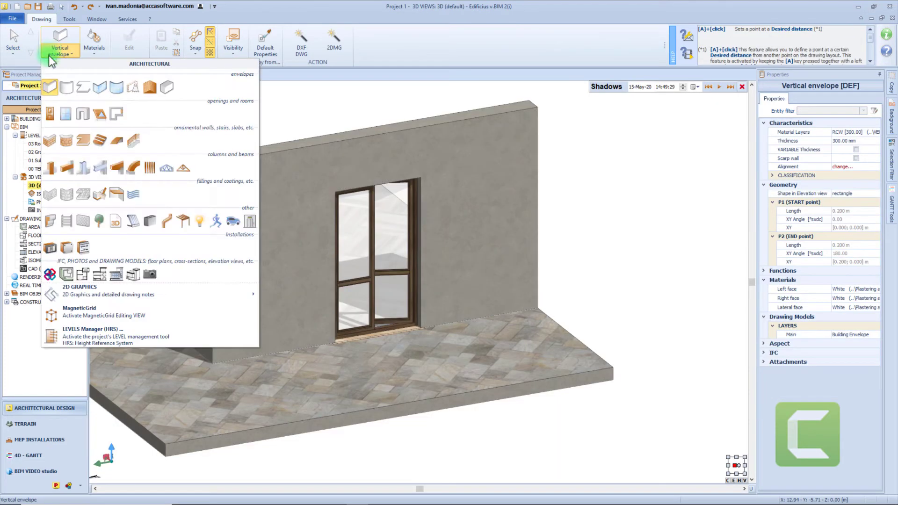
click(134, 221)
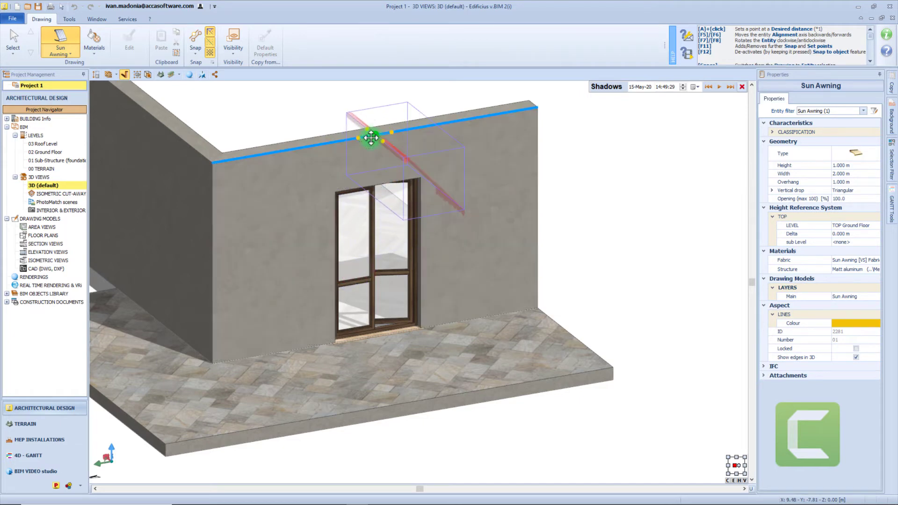
click(370, 138)
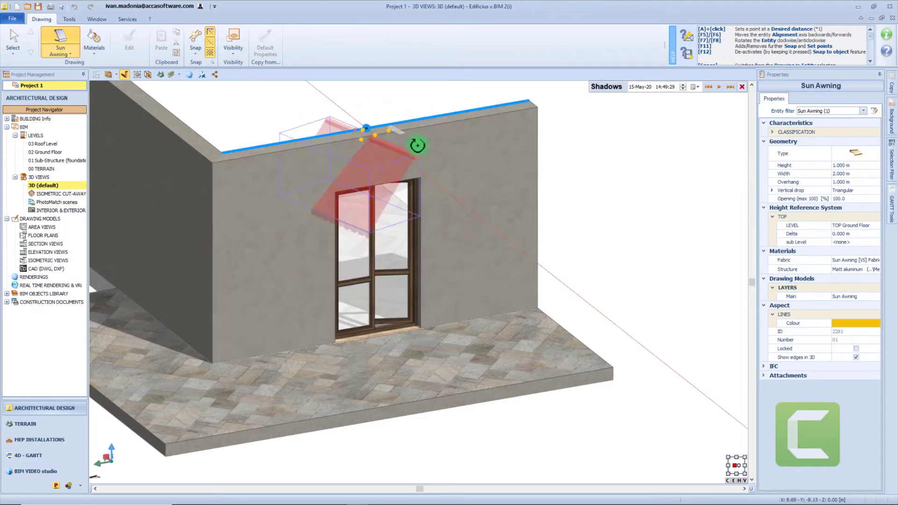
click(424, 128)
scroll(425, 130, up, 5)
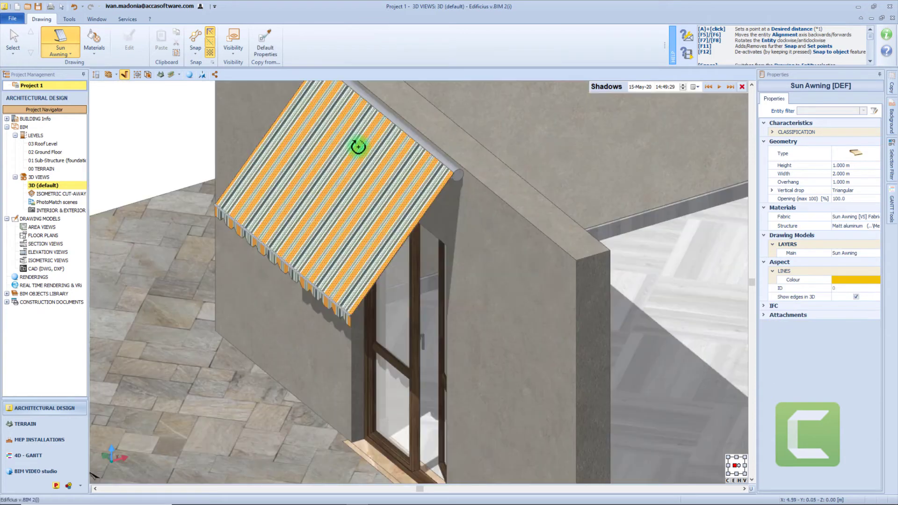
key(Escape)
- Stretch the sun awning graphically to a width of 2.5 m and an overhang of 1.5 m
click(322, 168)
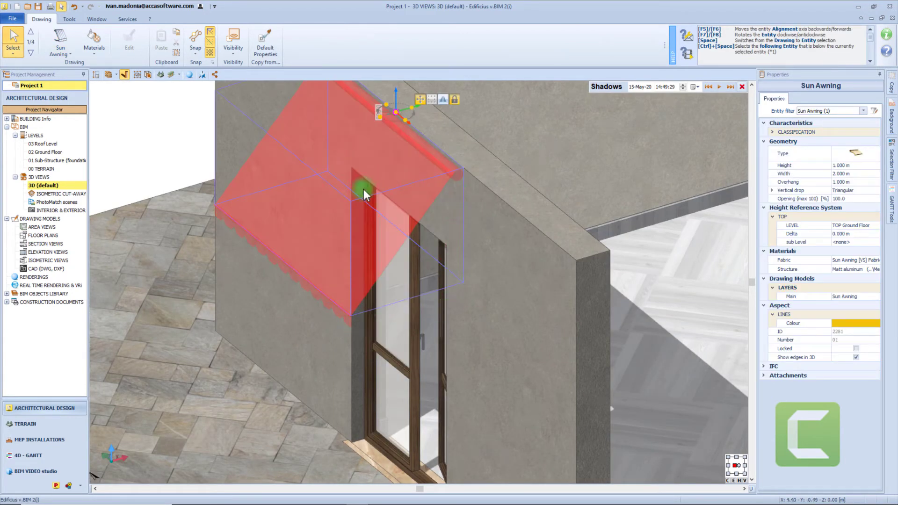
click(450, 270)
mouse_move(467, 286)
mouse_down()
mouse_move(515, 327)
mouse_move(467, 300)
mouse_up()
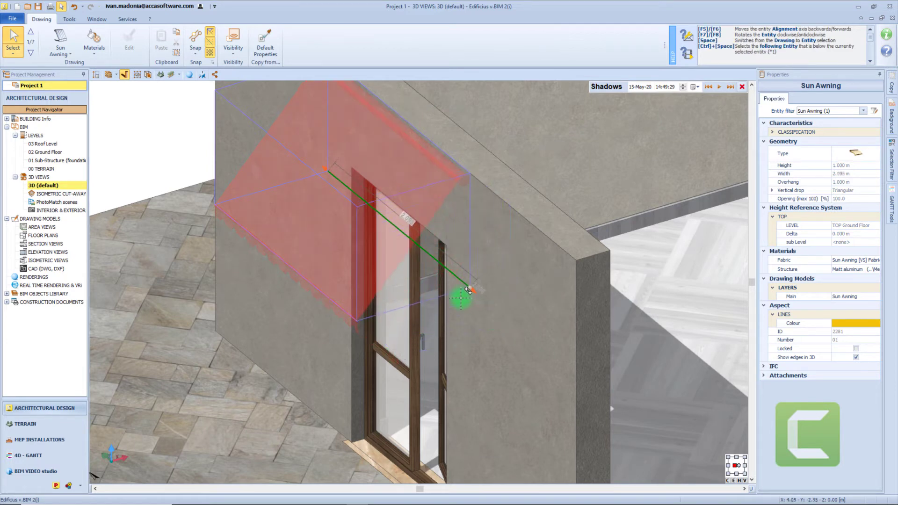
text(2.5)
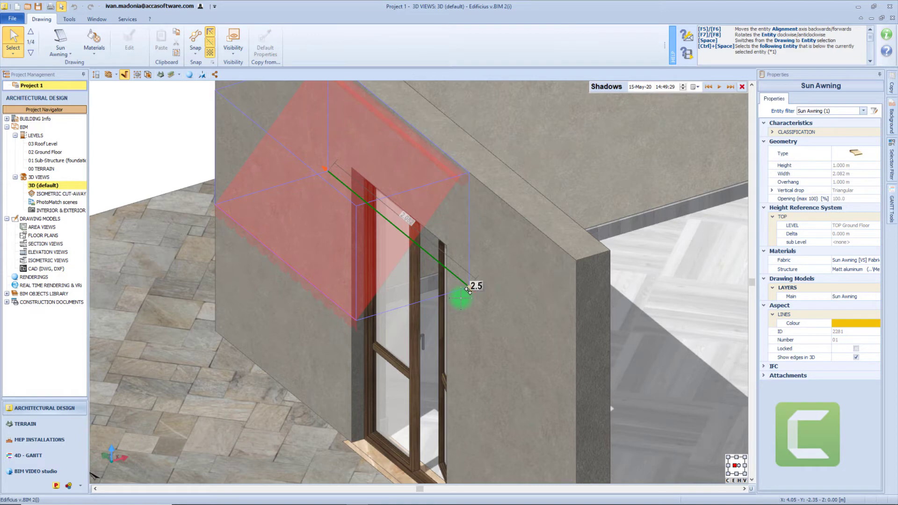
key(Return)
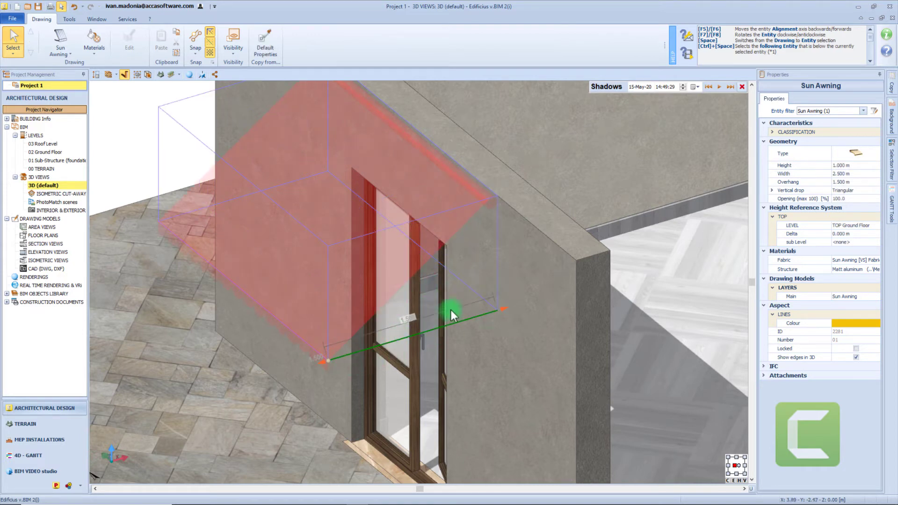
- Change the sun awning's type to Cylindrical hood and raise its height to 1.5 m
click(865, 154)
click(866, 153)
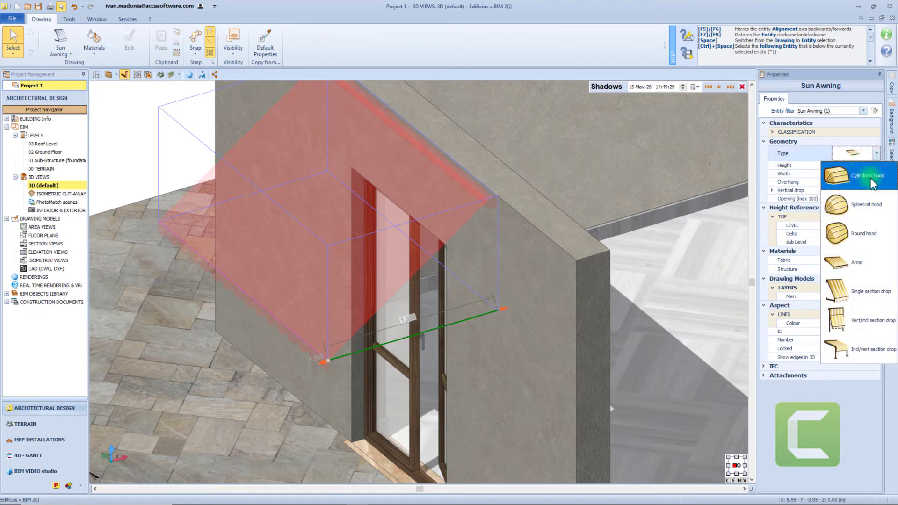
click(867, 177)
click(412, 286)
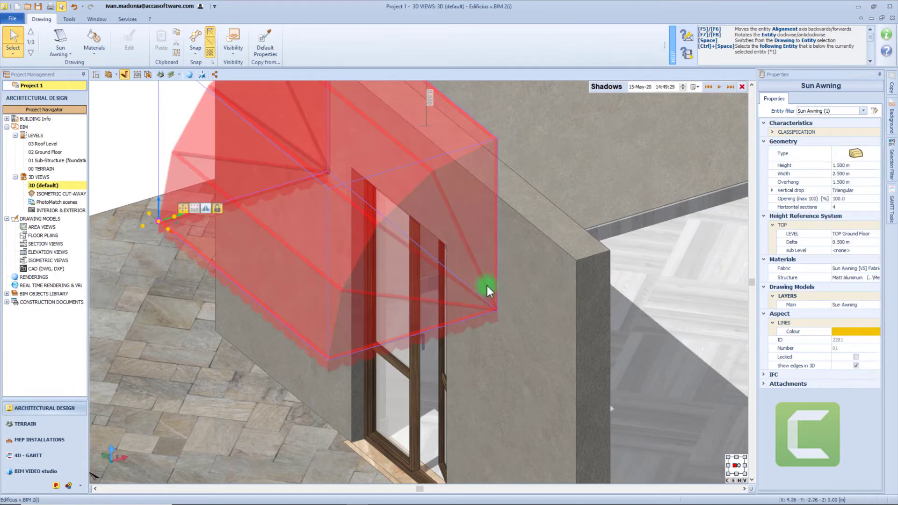
- Set the sun awning's type to Arms and deselect it
click(876, 156)
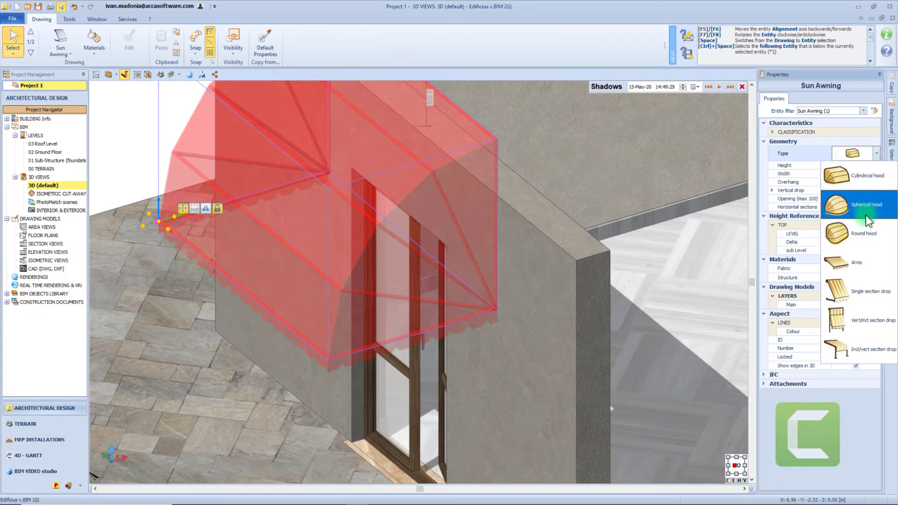
click(861, 267)
key(Escape)
key(Escape)
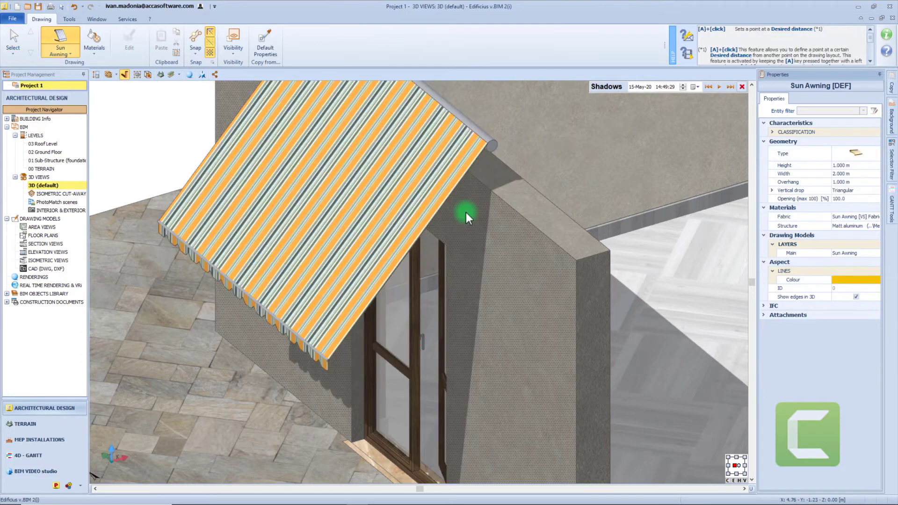
- Select the sun awning and change its type to Incl/vert section drop
click(456, 199)
click(873, 156)
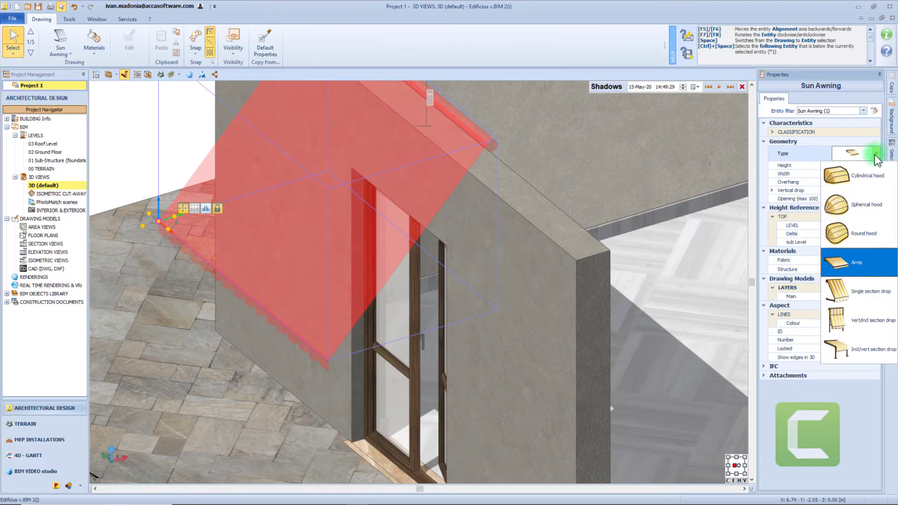
click(878, 285)
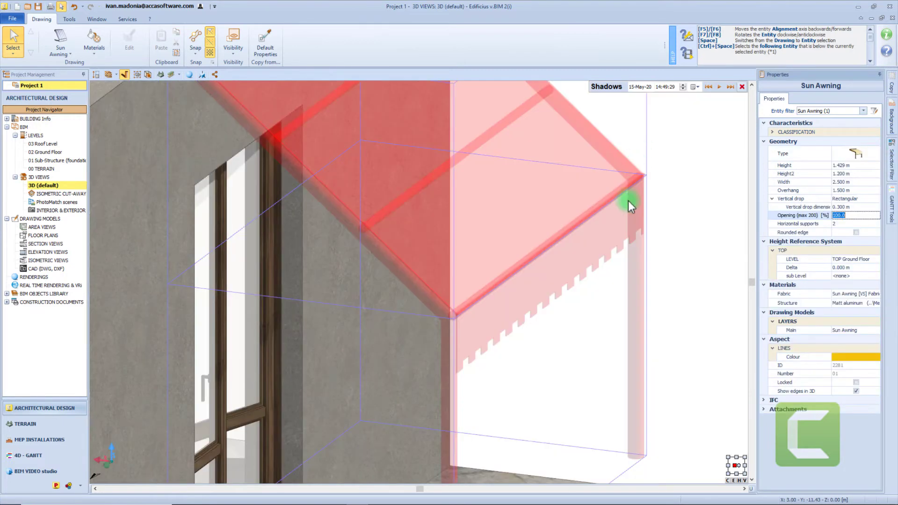
- Try vertical drop dimensions of 0.1 m and 0.5 m on the sun awning's rectangular drop
click(849, 207)
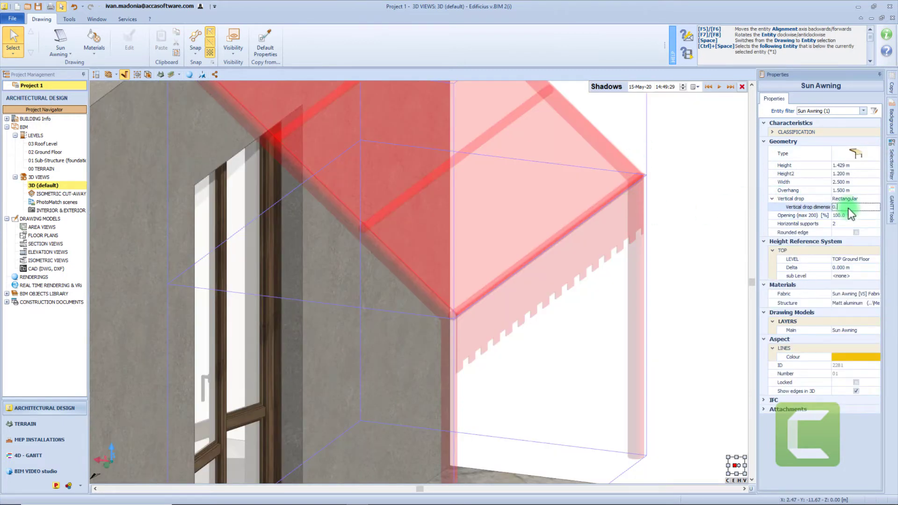
text(0.1)
key(Return)
scroll(588, 158, up, 3)
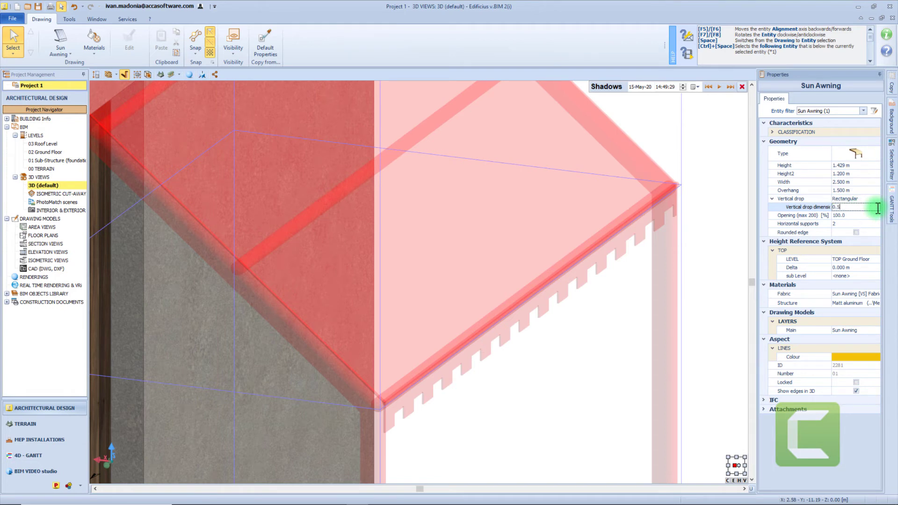
key(Return)
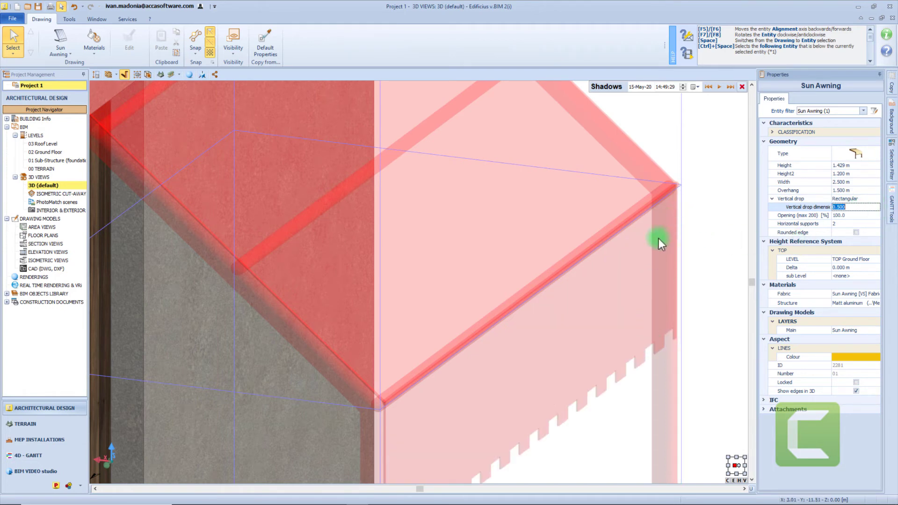
- Set the sun awning's vertical drop dimension to 0.2 m
click(847, 208)
drag(847, 207, 827, 208)
text(0.2)
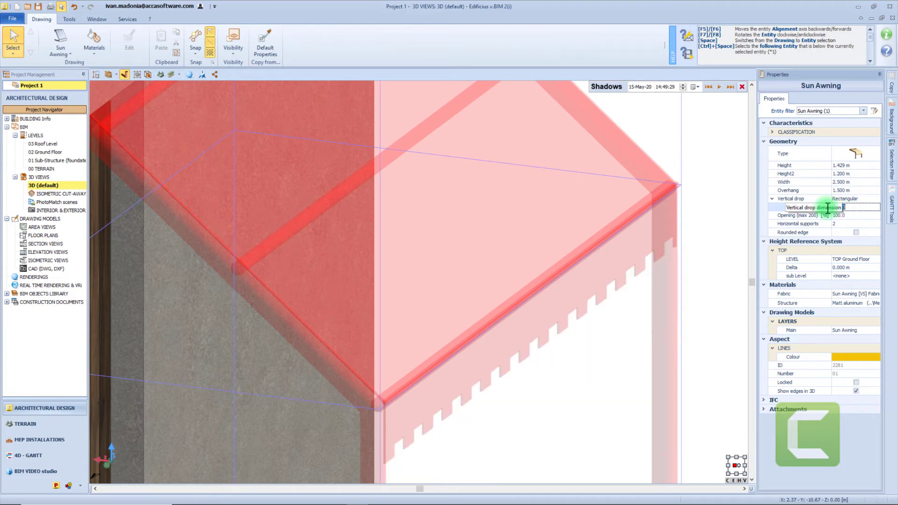
- Set the sun awning's opening to 70 % and deselect it
click(808, 216)
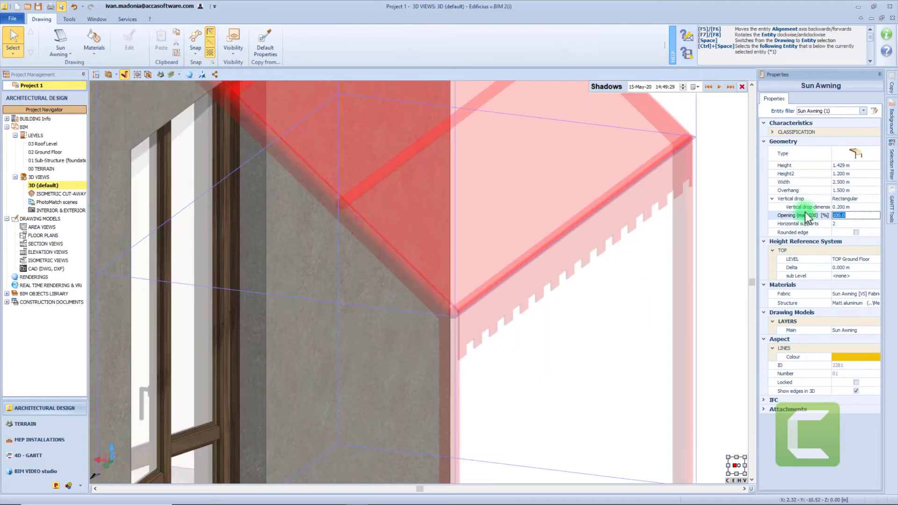
text(70)
key(Return)
middle_drag(579, 166, 499, 263)
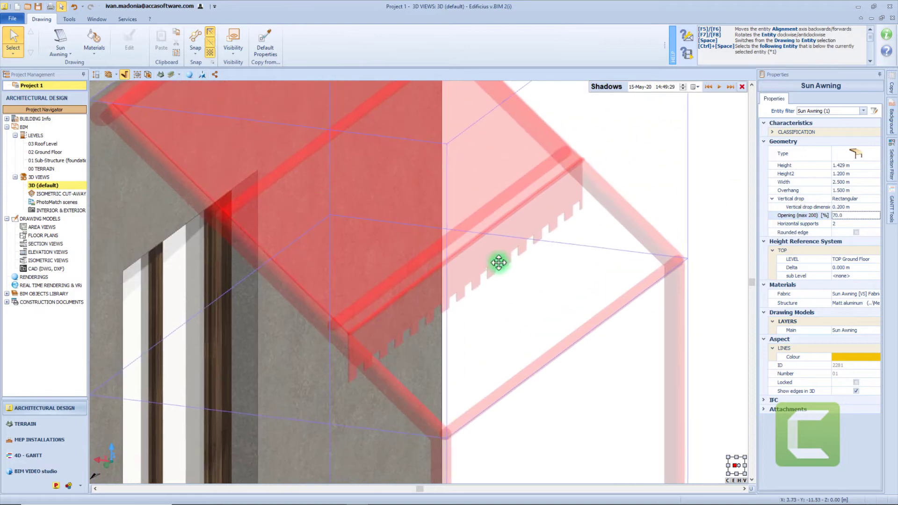
click(638, 156)
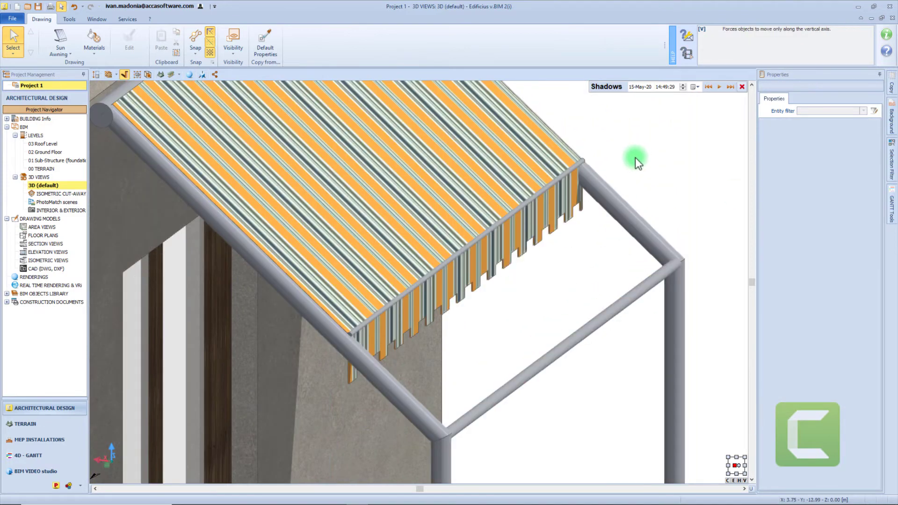
- Select the sun awning again, increase its horizontal supports to 4 and deselect it
right_drag(635, 158, 631, 159)
click(592, 176)
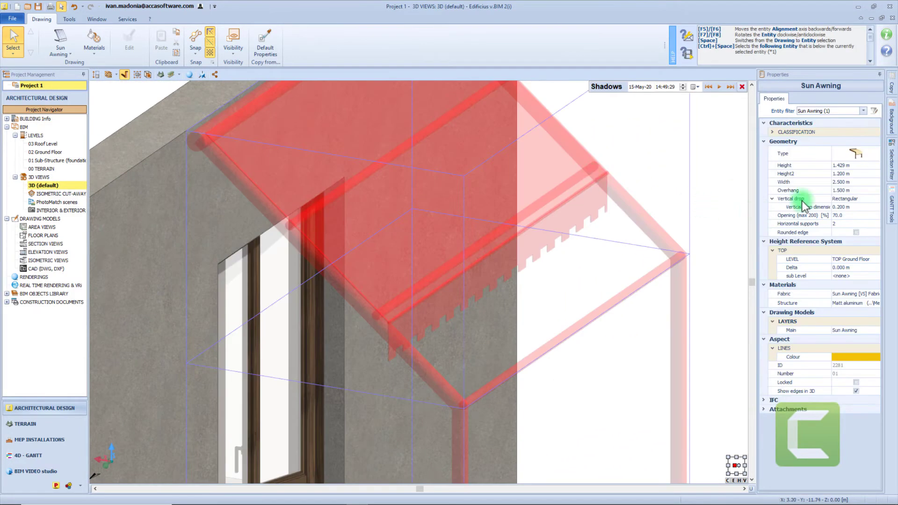
click(875, 224)
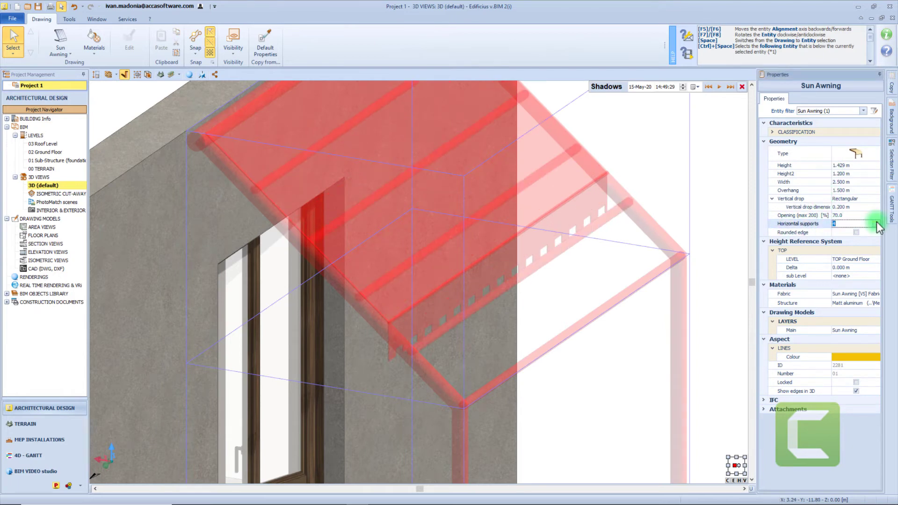
click(665, 194)
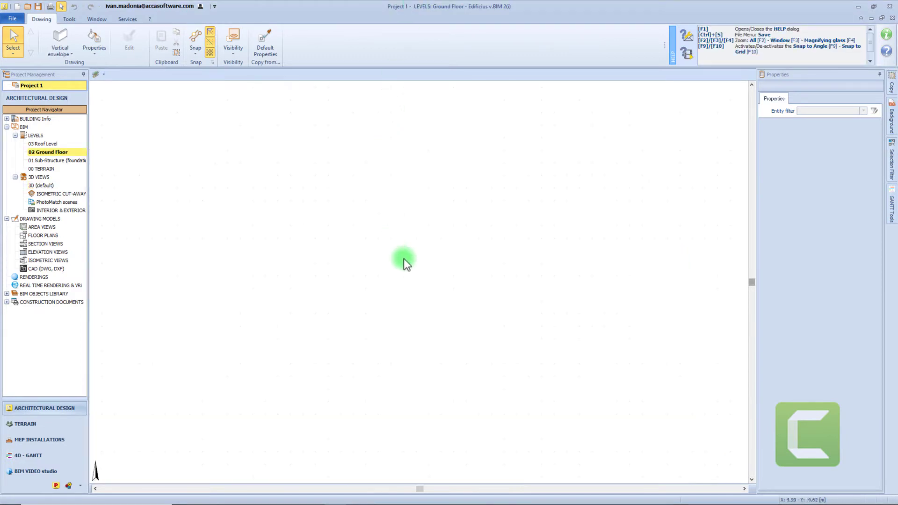
- Place a Light Well horizontally aligned on the empty ground floor plan and open the 3D (default) view
click(59, 42)
click(63, 56)
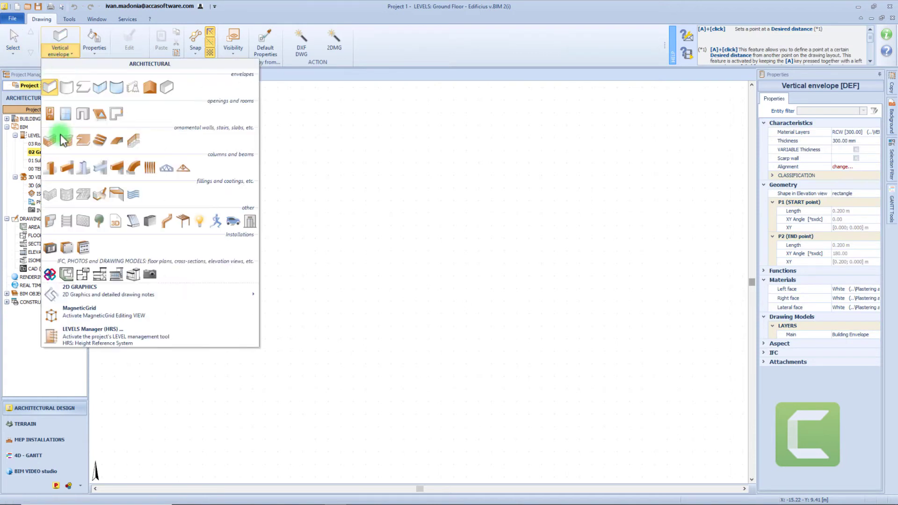
click(151, 219)
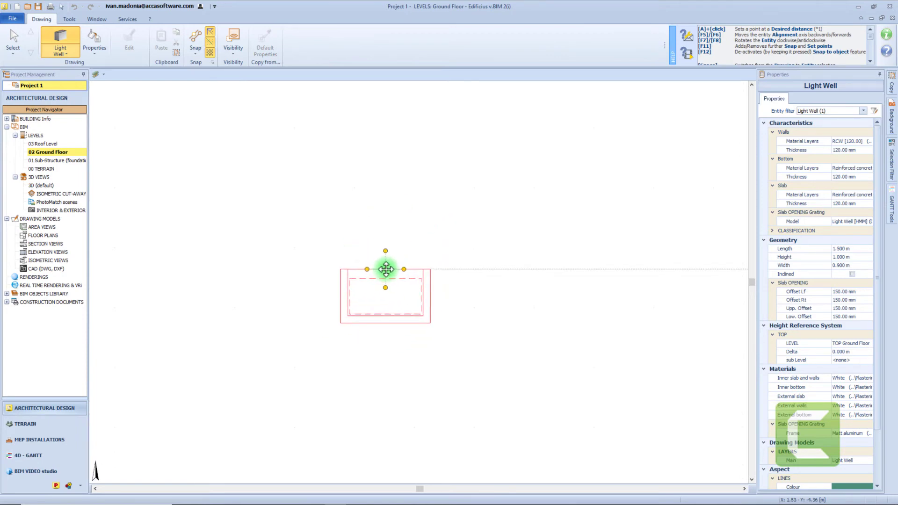
click(386, 269)
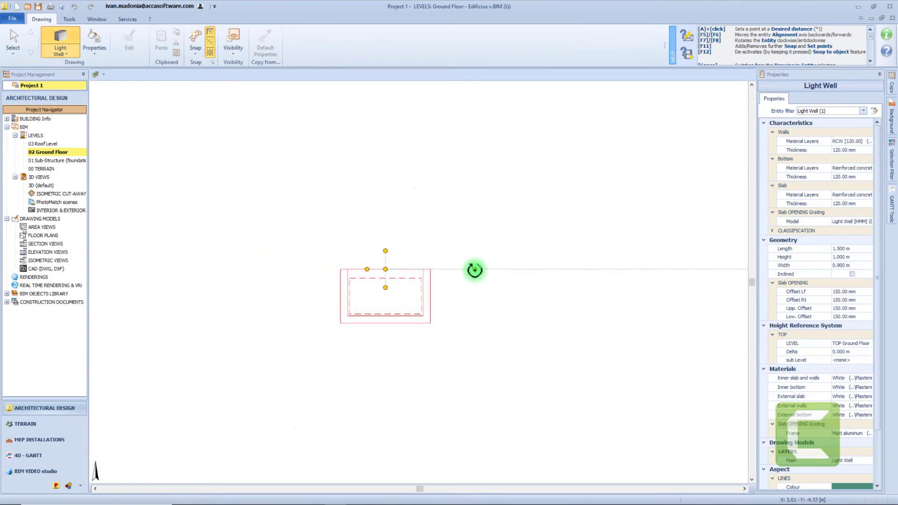
click(475, 269)
double_click(46, 187)
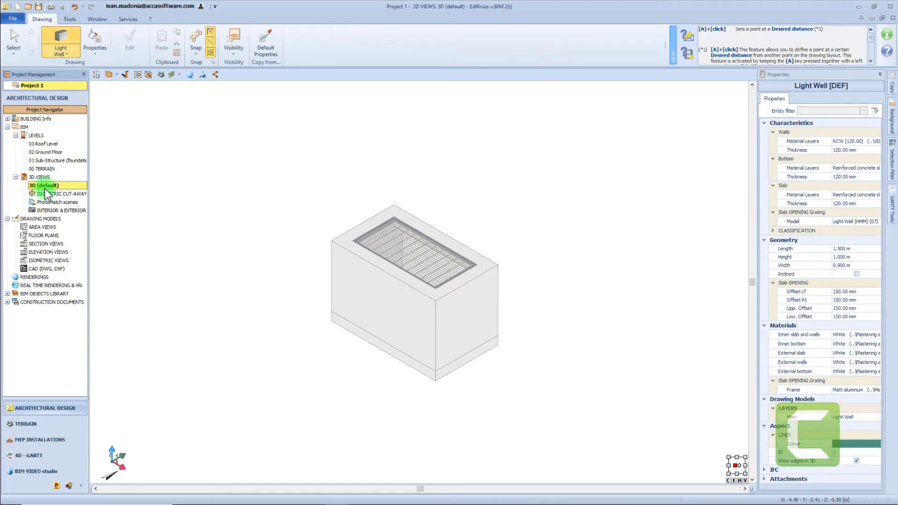
- Try the Inclined option on the light well, inspect the sloped wall from the side, and switch the option off again
click(363, 294)
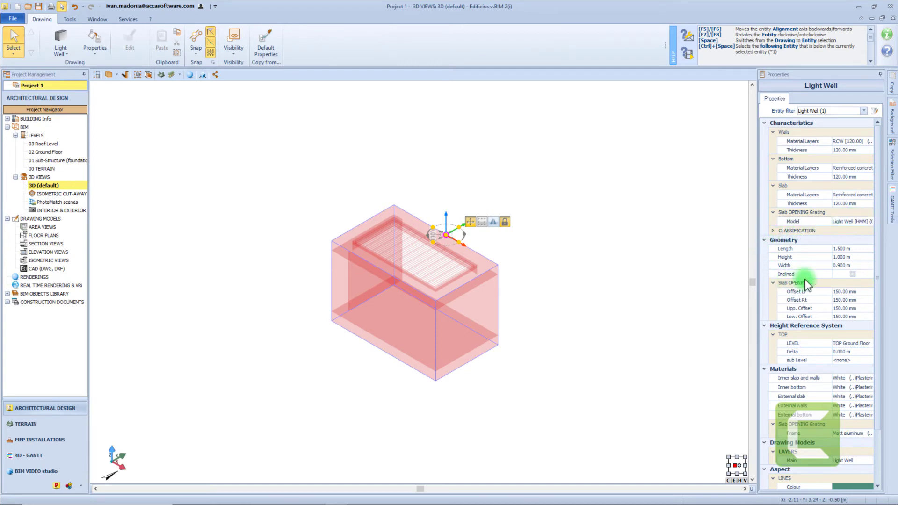
click(851, 273)
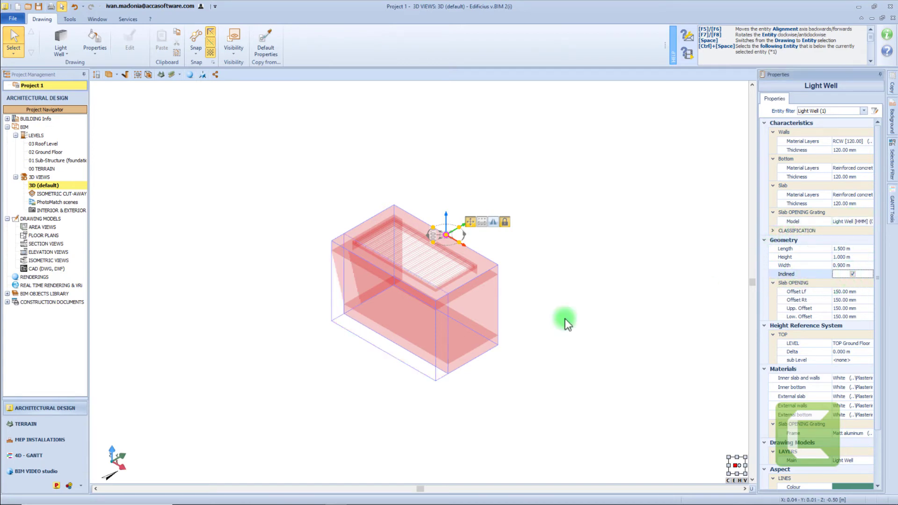
drag(561, 315, 416, 296)
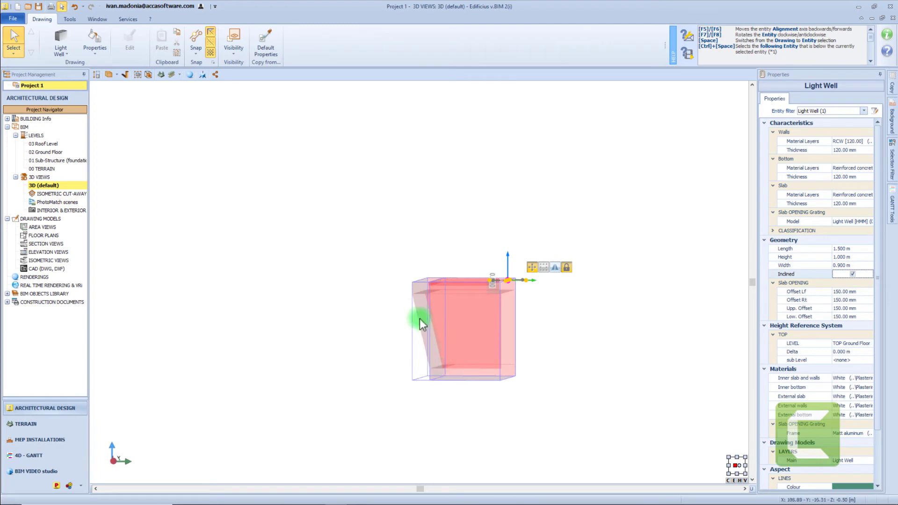
click(852, 273)
drag(549, 243, 551, 361)
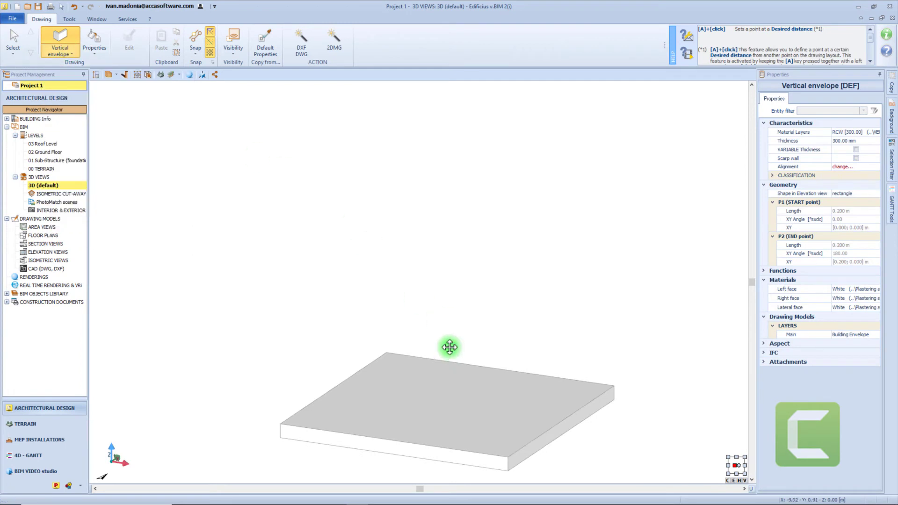
- Draw a vertical envelope across the middle of the slab, from one edge to the opposite one, accepting the proposed anchor point
middle_drag(450, 347, 437, 302)
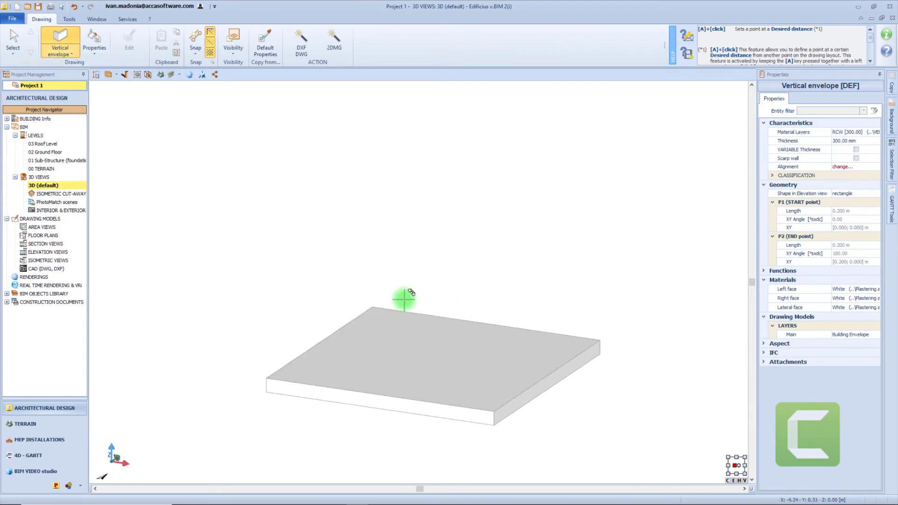
click(321, 341)
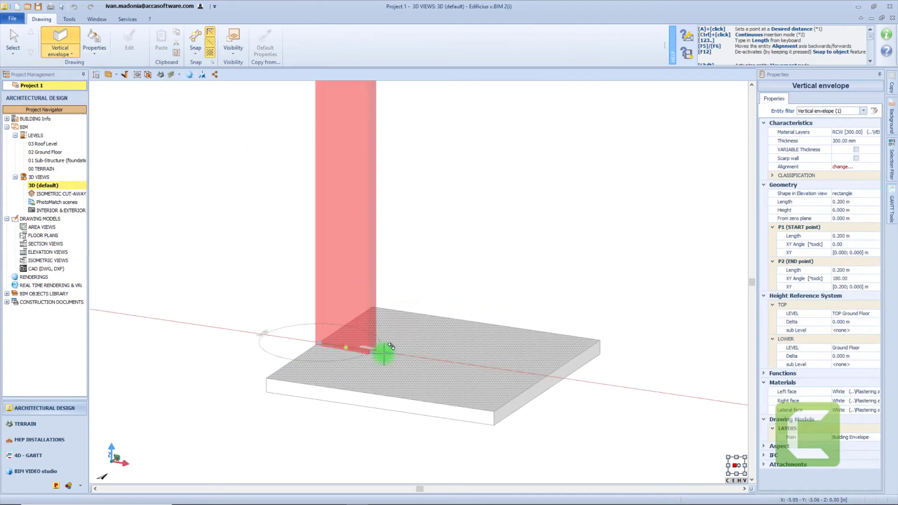
click(547, 377)
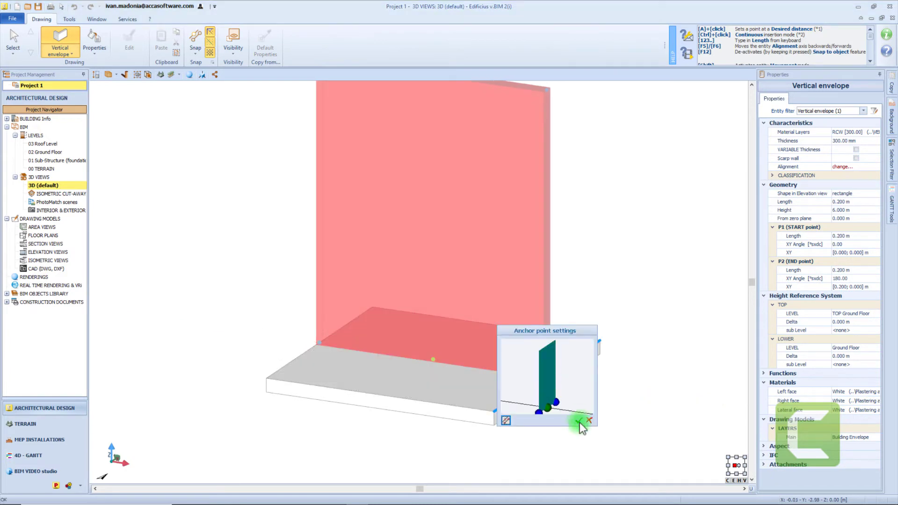
click(580, 423)
- Place a Downspout at the middle of the wall's front base edge, oriented along the wall
middle_drag(536, 297, 543, 337)
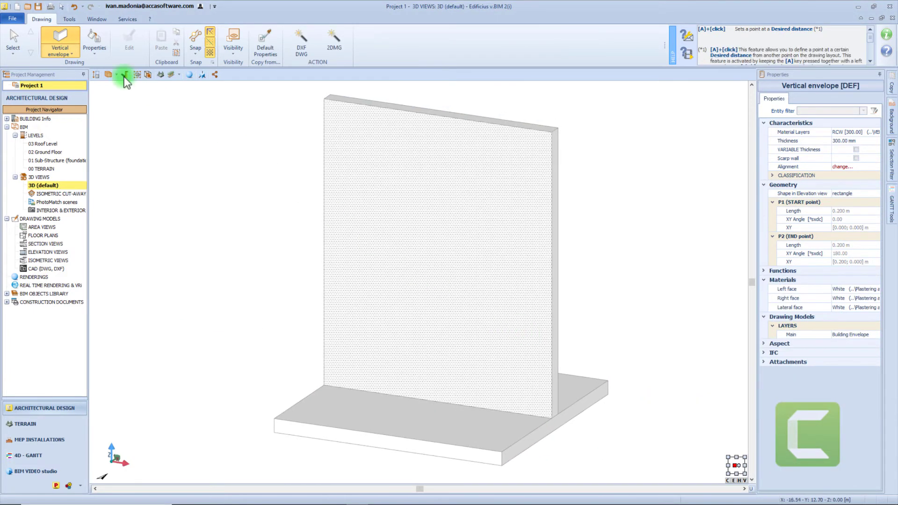
click(60, 54)
click(168, 222)
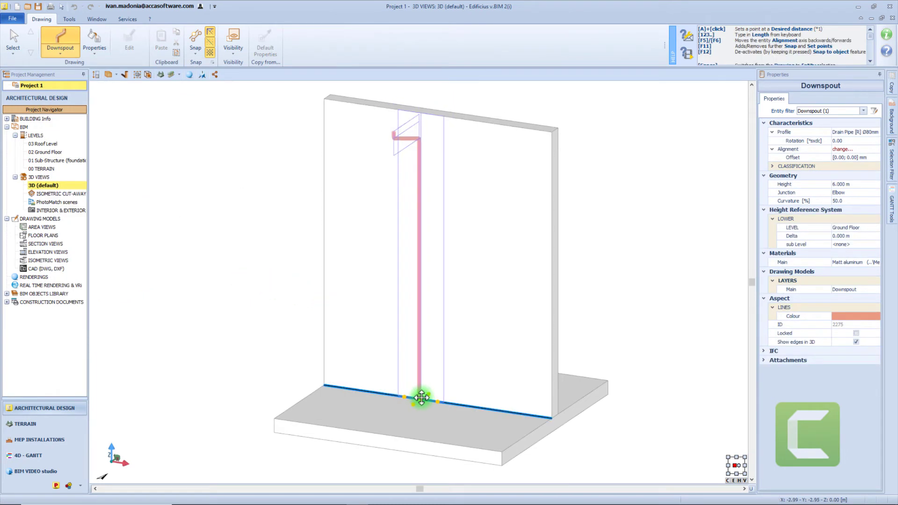
click(421, 398)
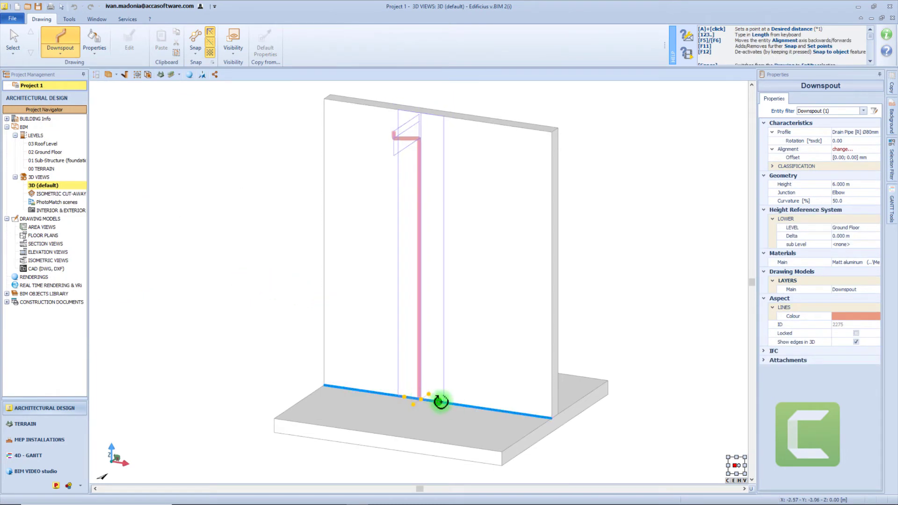
click(475, 407)
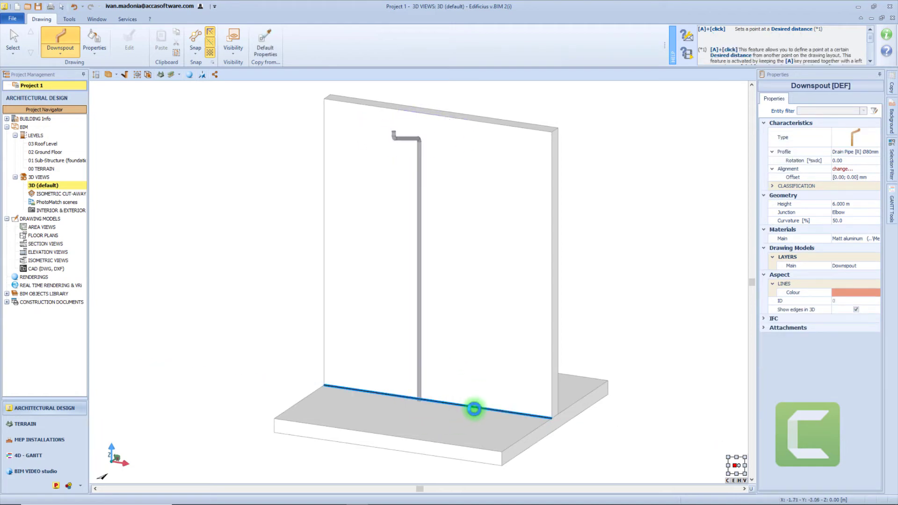
- Review the available downspout types: linear, with 1 deviation and with 3 deviations
click(850, 140)
click(857, 142)
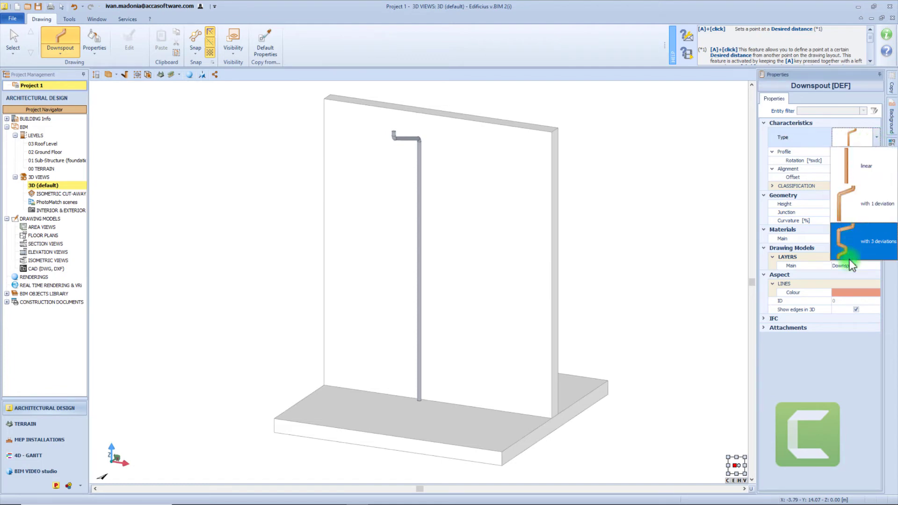
click(853, 159)
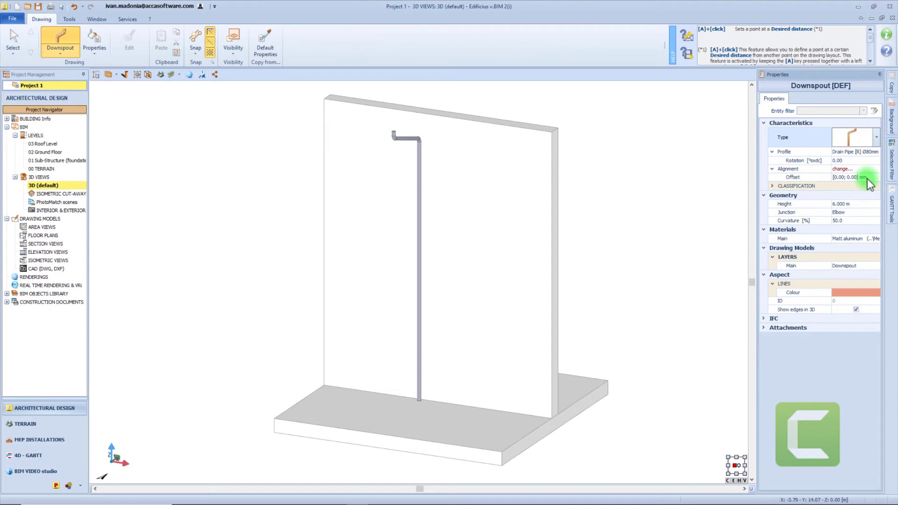
- Select the placed downspout, try the Squared and Inclined junctions on its bends, and return the junction to Elbow
scroll(391, 296, up, 5)
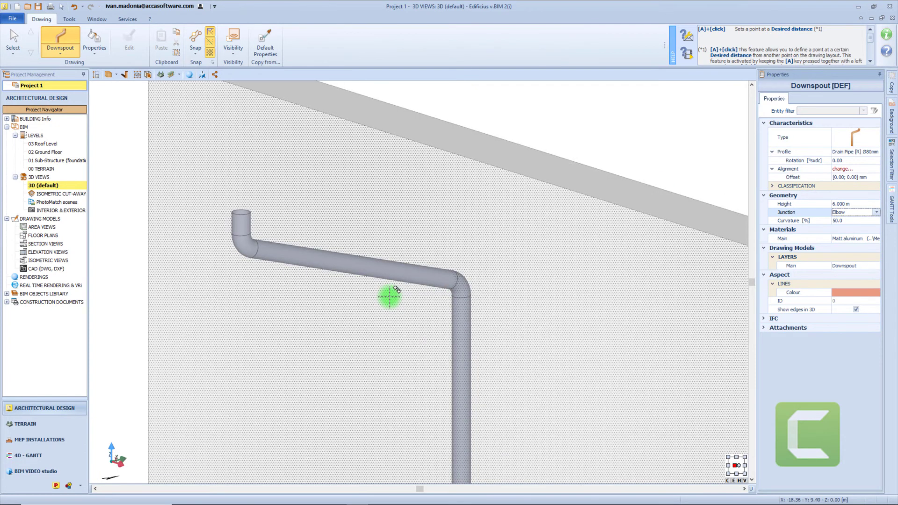
key(Escape)
click(410, 277)
click(868, 194)
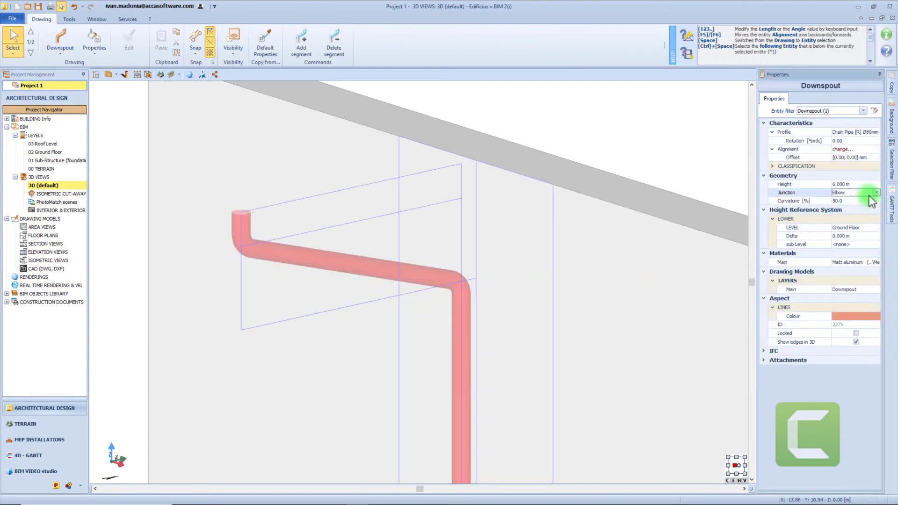
click(877, 194)
click(868, 204)
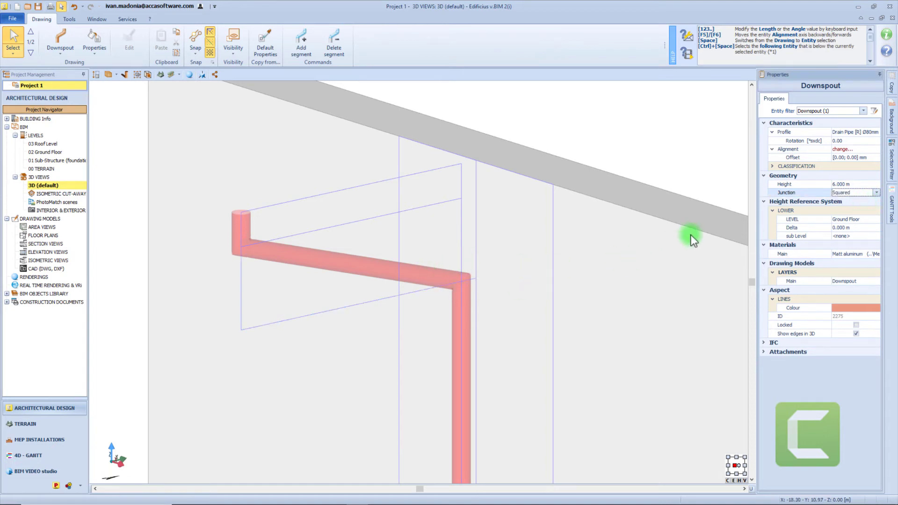
click(854, 205)
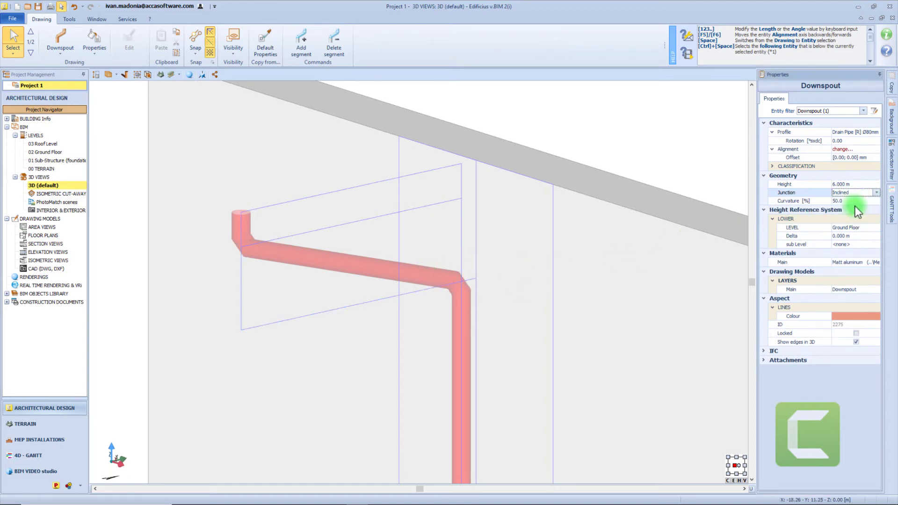
click(875, 194)
click(848, 209)
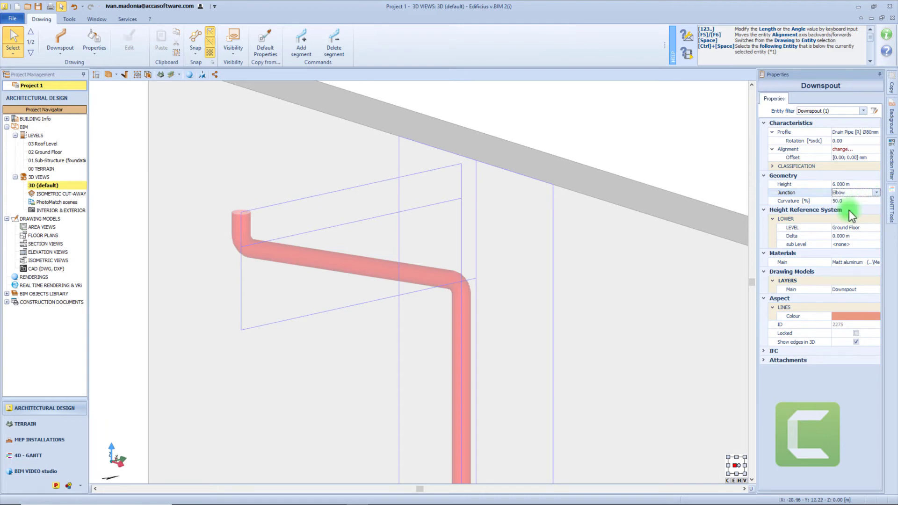
- Lower the downspout's bend graphically so the sloped segment drops about 0.62 m, and widen its horizontal offset slightly
click(460, 226)
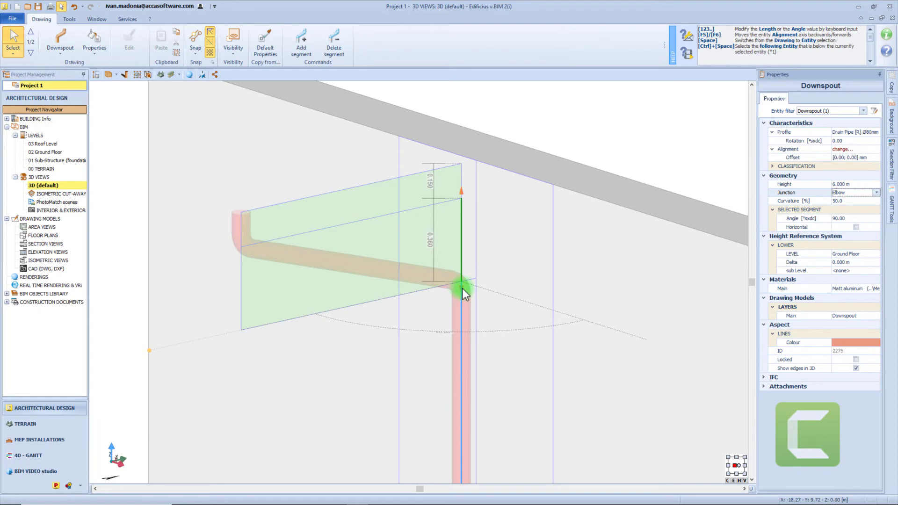
drag(462, 288, 463, 341)
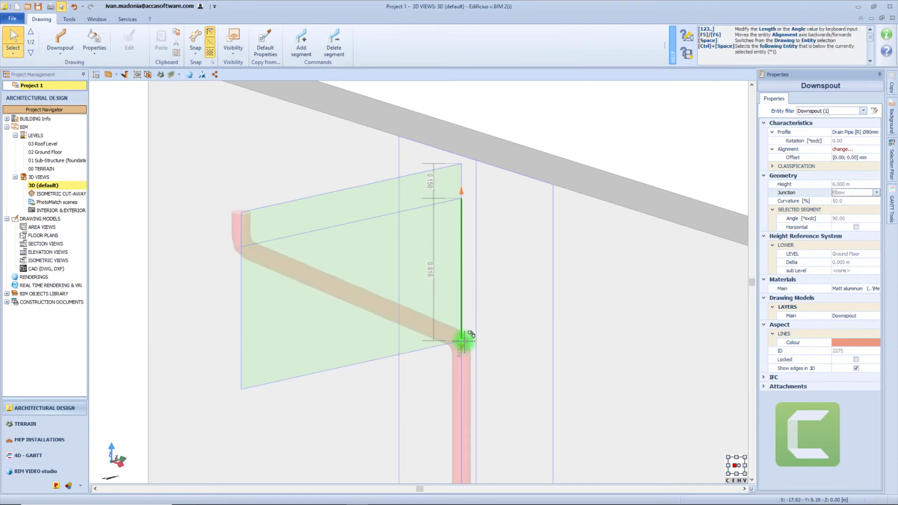
click(426, 350)
mouse_move(237, 392)
mouse_down()
mouse_move(316, 375)
mouse_move(228, 392)
mouse_up()
- Stretch the downspout's top vertical segment to a length of about 0.46 m
click(230, 240)
drag(229, 240, 295, 272)
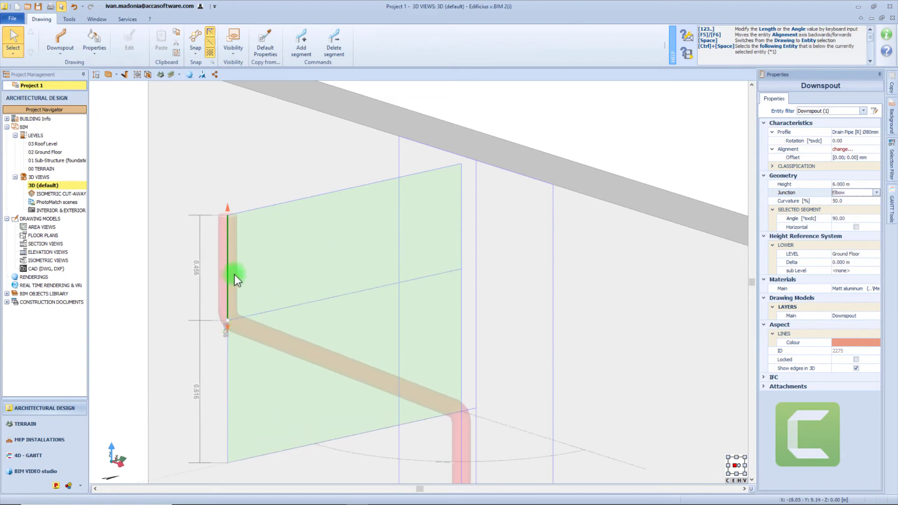
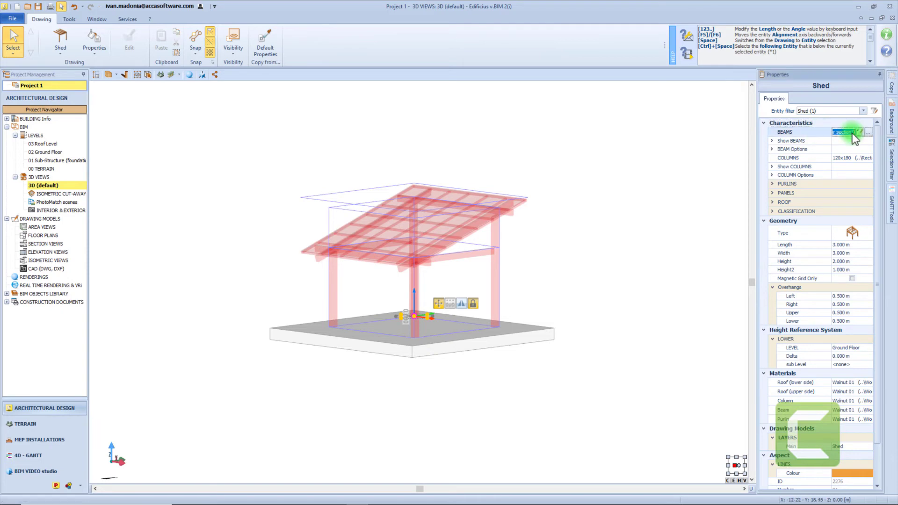
- Assign the 120x160 rectangular section to the shed's beams from the object library
click(868, 135)
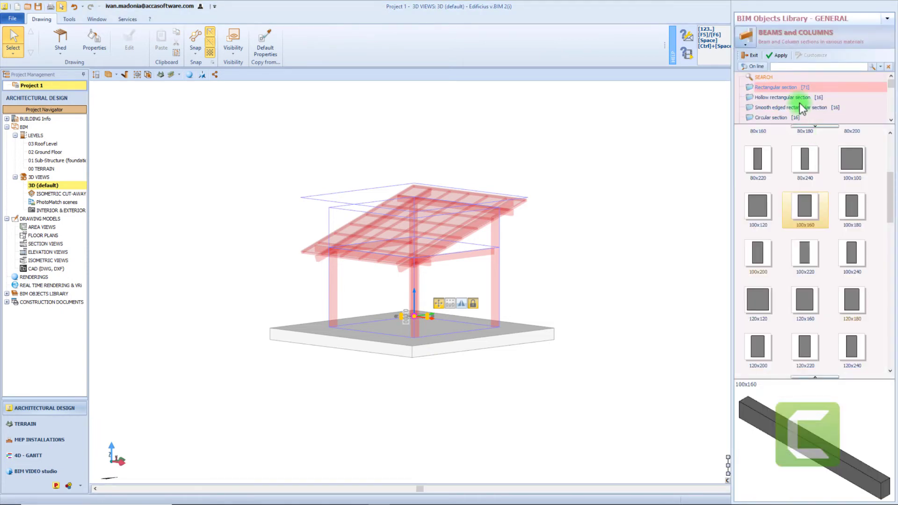
click(823, 182)
scroll(823, 181, down, 5)
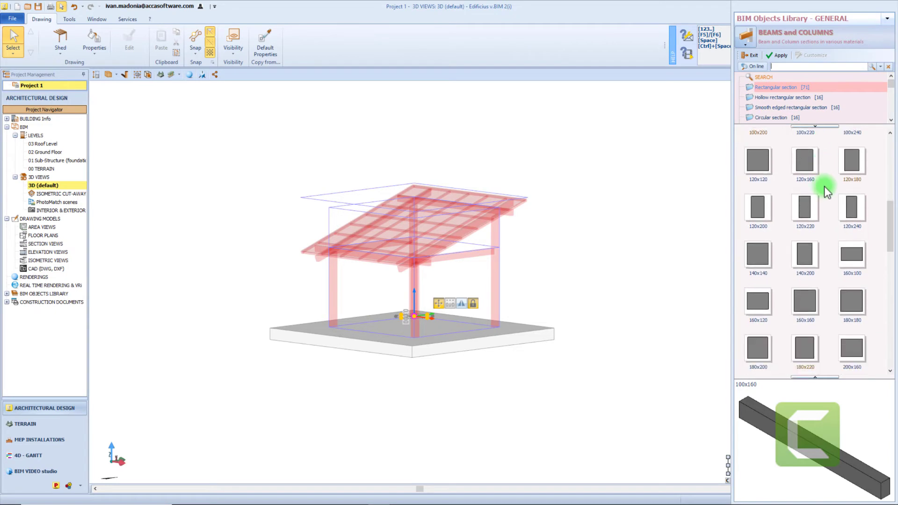
double_click(804, 163)
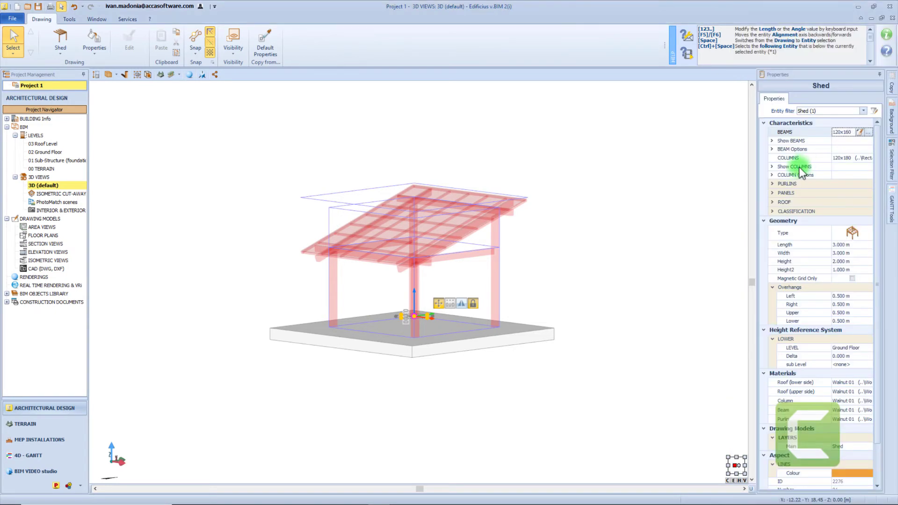
- Hide the front and inclined beams of the shed
click(772, 141)
click(852, 150)
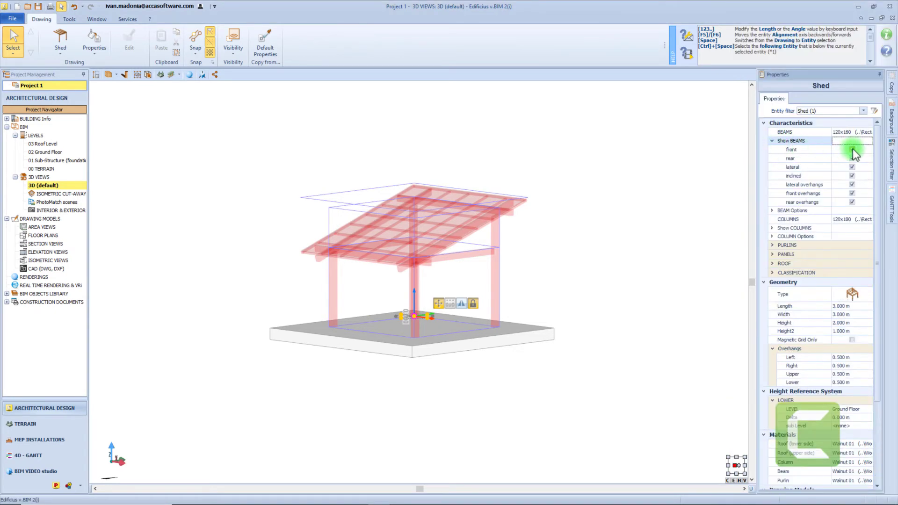
click(852, 150)
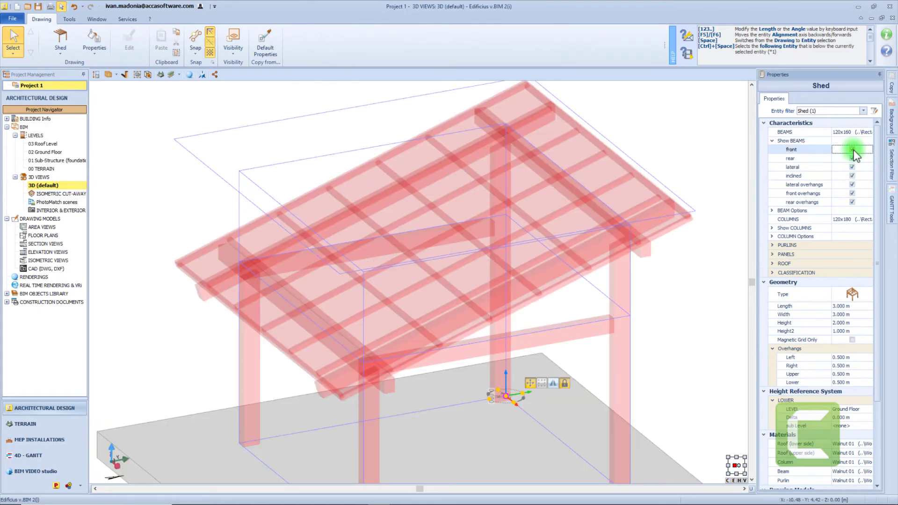
click(852, 176)
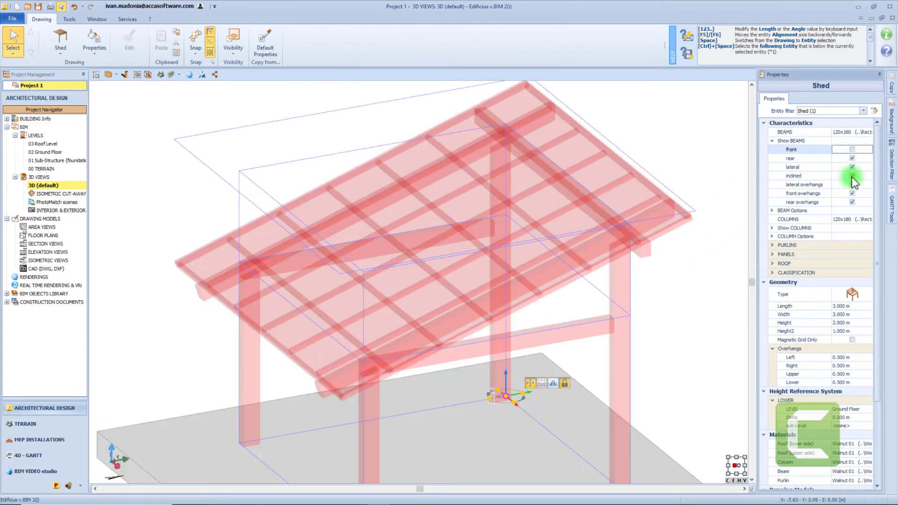
- Try the vertical rotation option on the shed's beams, and switch it back off
click(771, 210)
click(850, 219)
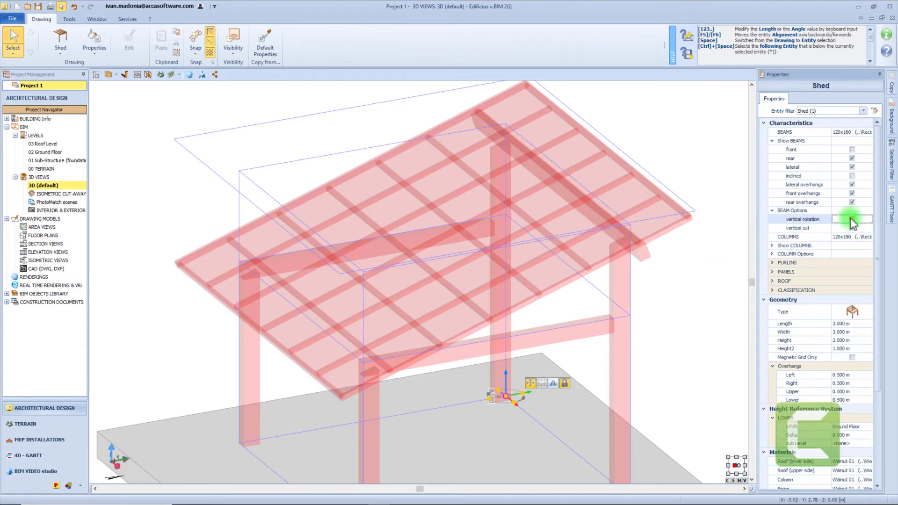
click(852, 219)
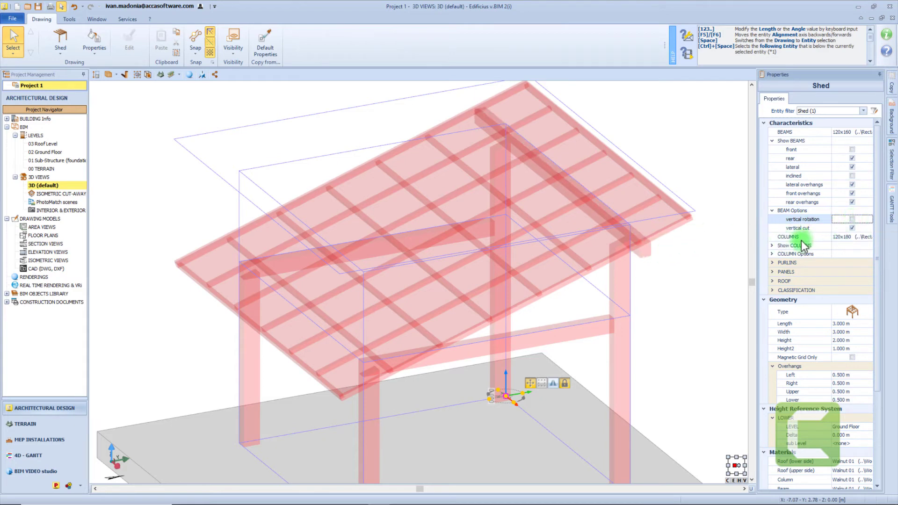
- Review the shed's column visibility options and its purlin section and count settings
click(771, 246)
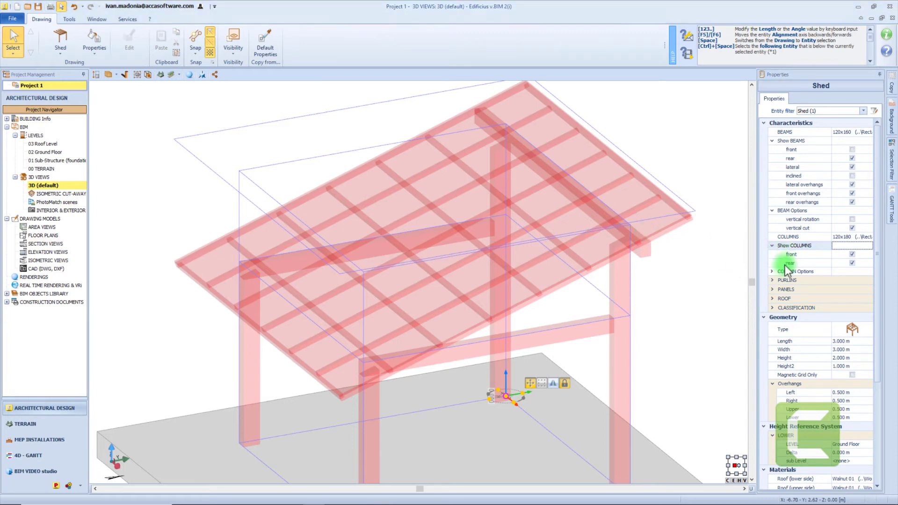
click(771, 280)
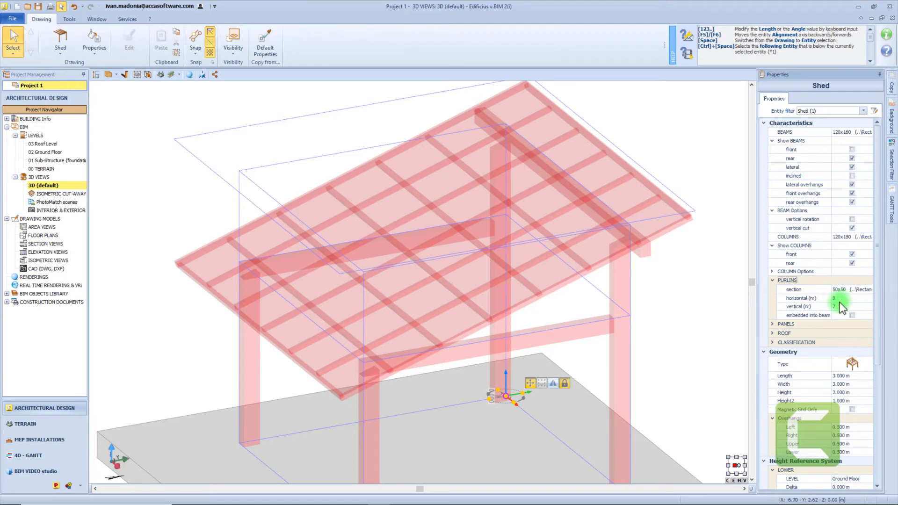
scroll(840, 302, down, 2)
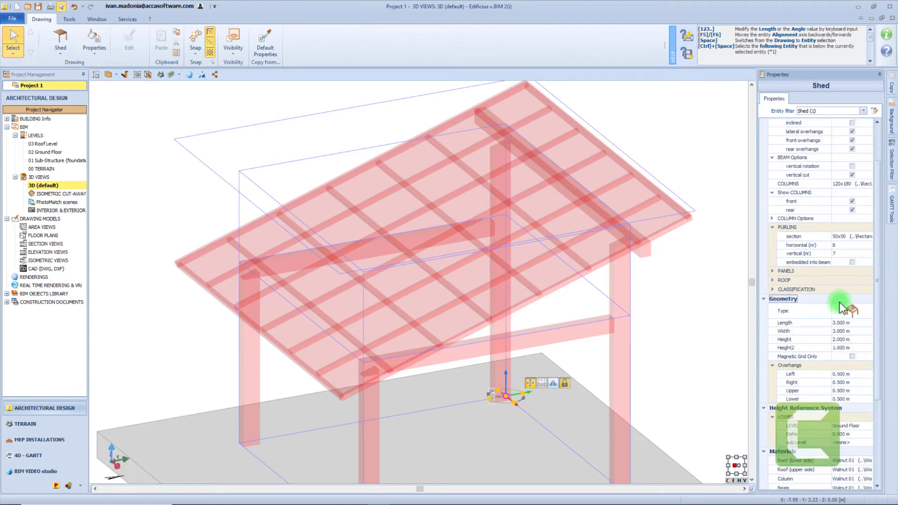
- Fill the shed's roof grid with Solar PV Panel (02) from the Solar Panel library category
click(773, 271)
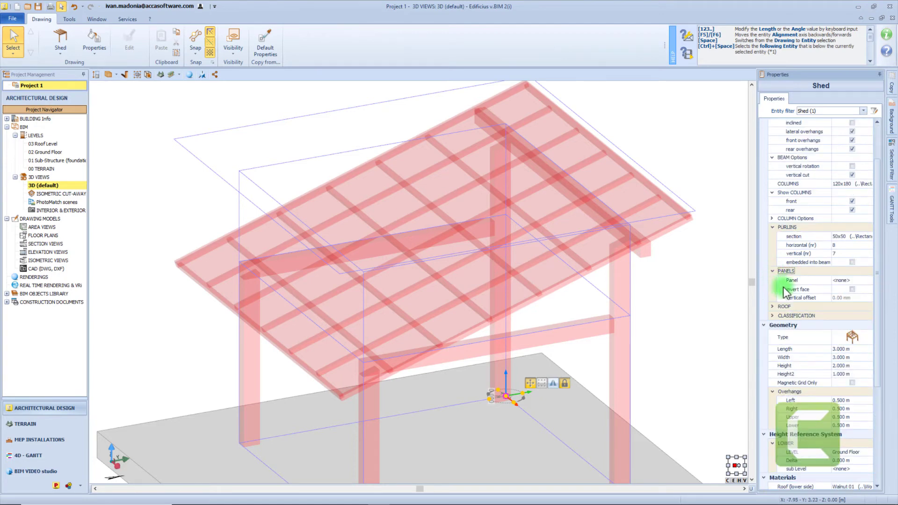
click(851, 280)
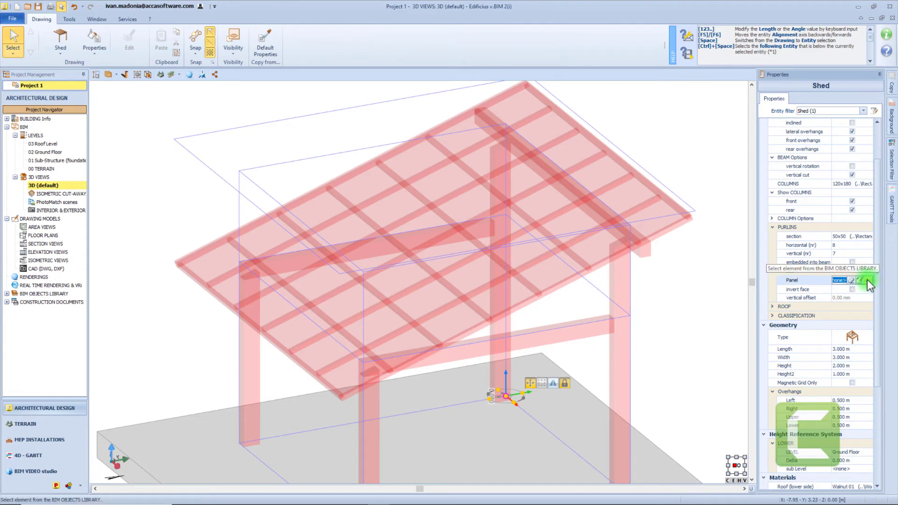
click(866, 280)
click(774, 116)
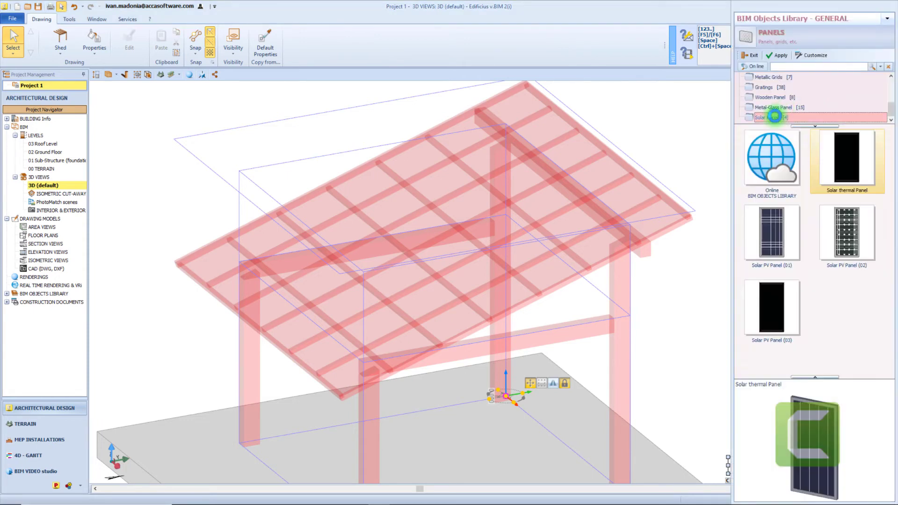
click(771, 317)
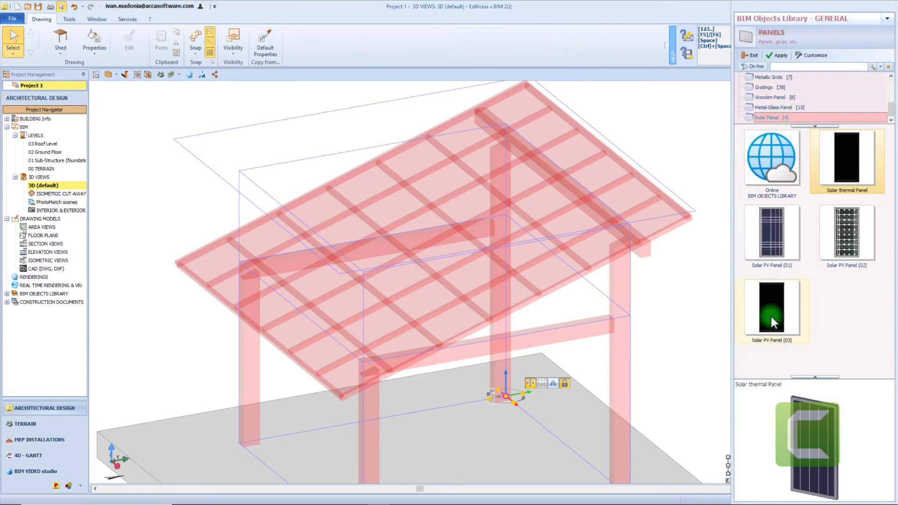
double_click(860, 239)
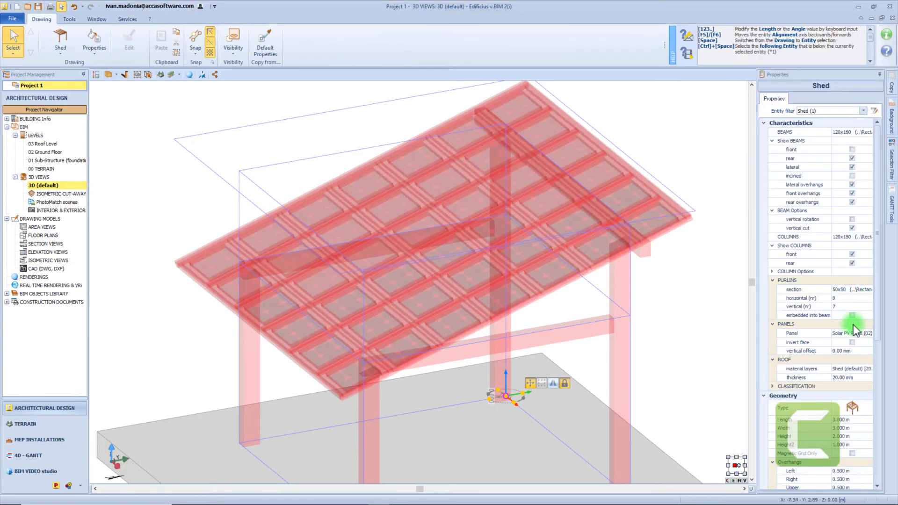
- Remove the shed roof's material layers by setting them to none
click(857, 369)
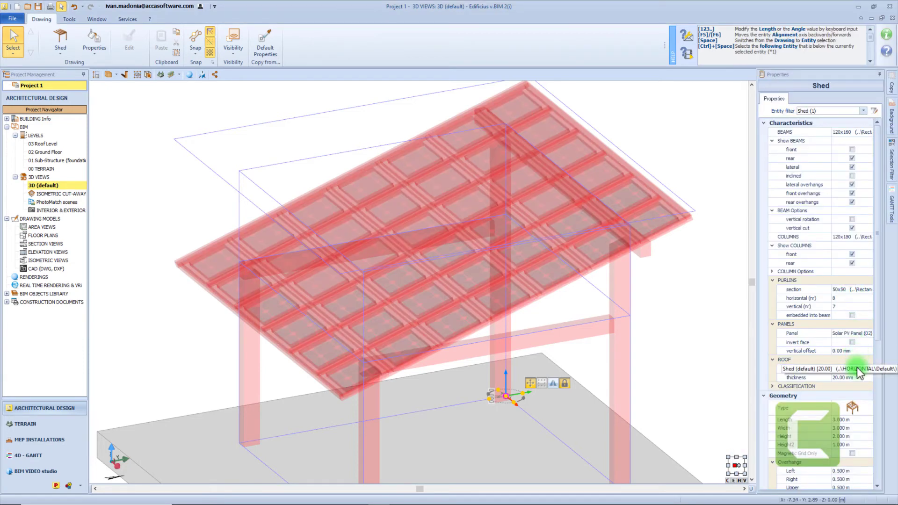
click(846, 378)
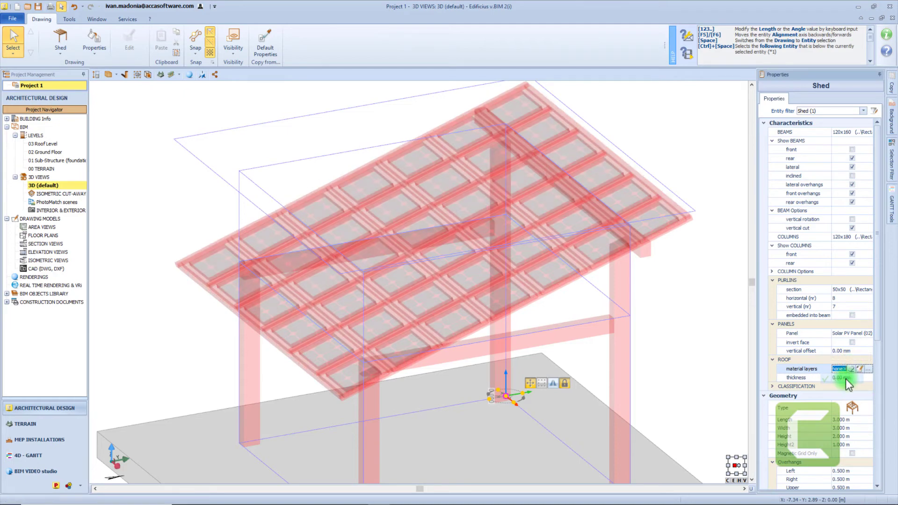
click(663, 272)
mouse_move(419, 335)
mouse_down()
mouse_move(470, 333)
mouse_move(414, 341)
mouse_move(417, 326)
mouse_up()
- Try the Horizontal geometry type on the shed, and return it to Inclined
click(577, 277)
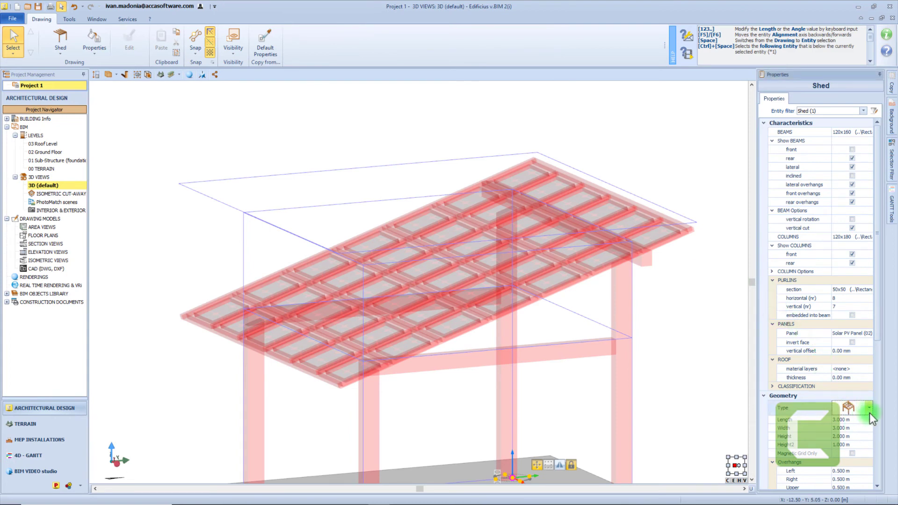
click(868, 410)
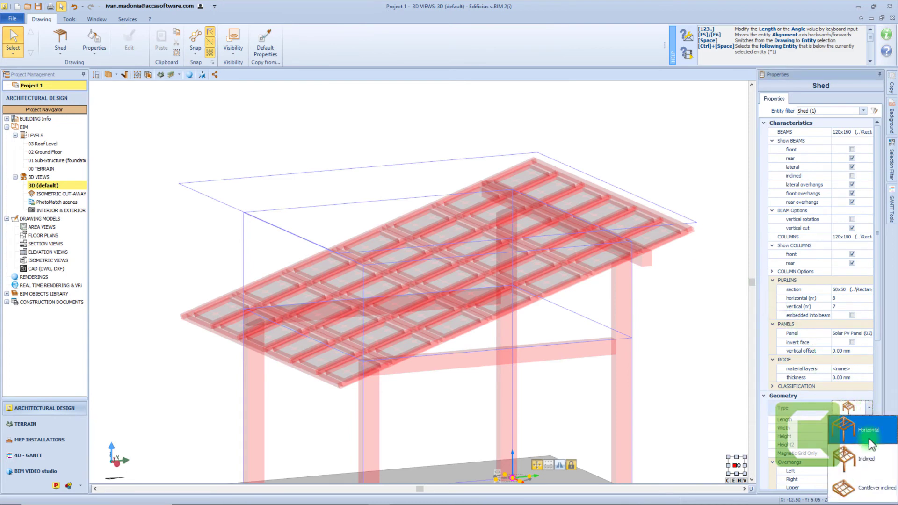
click(868, 433)
click(868, 408)
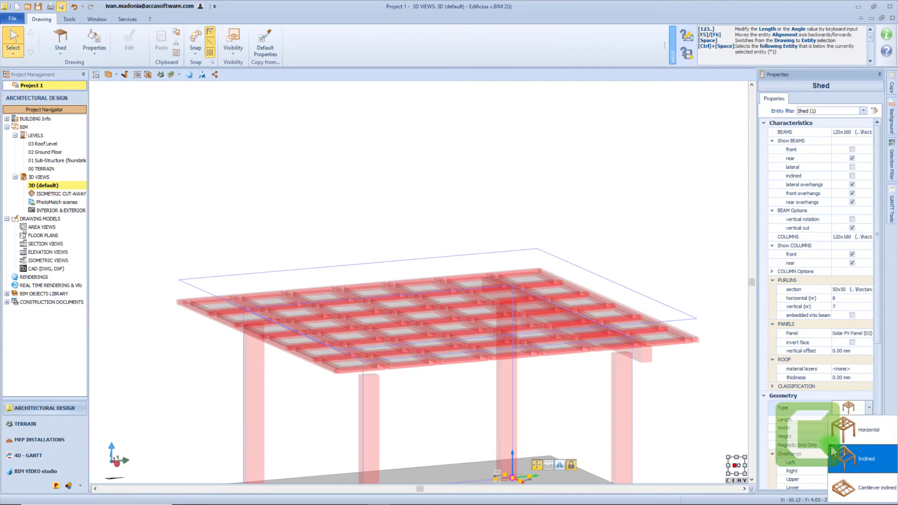
click(856, 455)
click(703, 322)
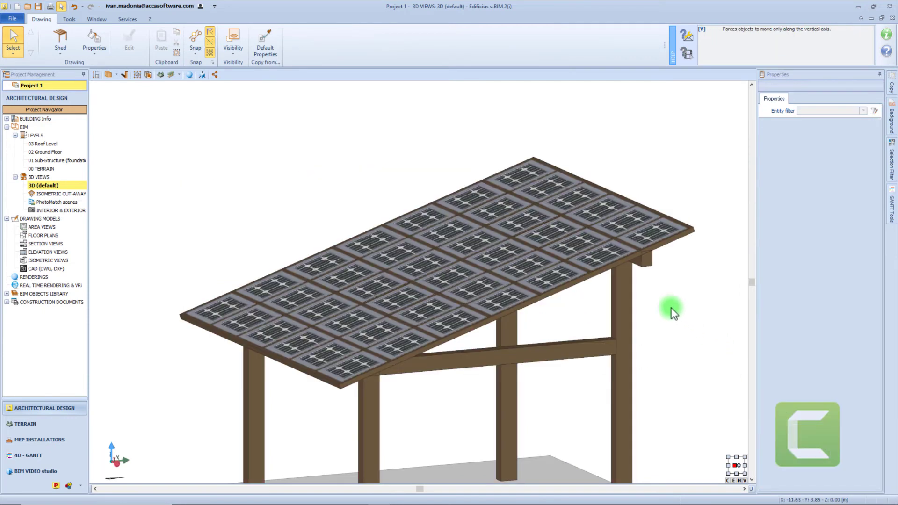
- Stretch the shed roof's right overhang graphically to about 3.52 m
middle_drag(672, 306, 675, 260)
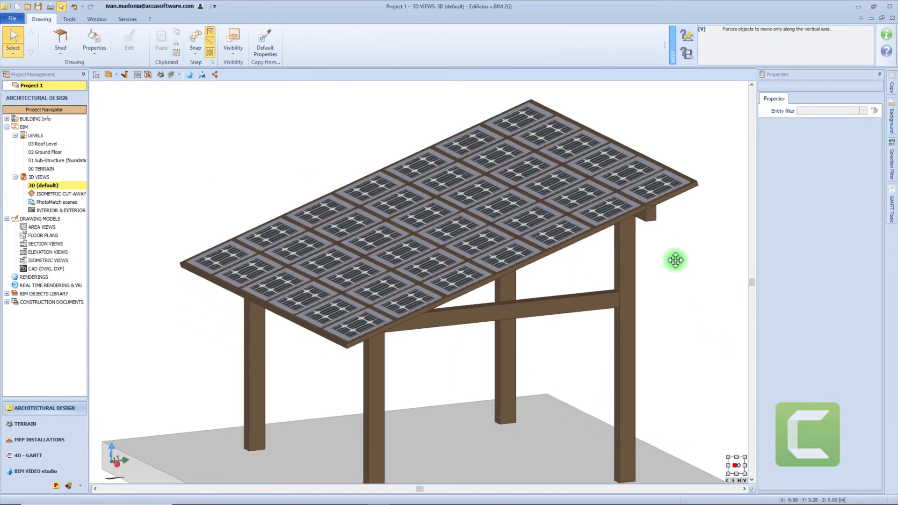
scroll(676, 260, down, 3)
middle_drag(675, 260, 541, 250)
click(527, 263)
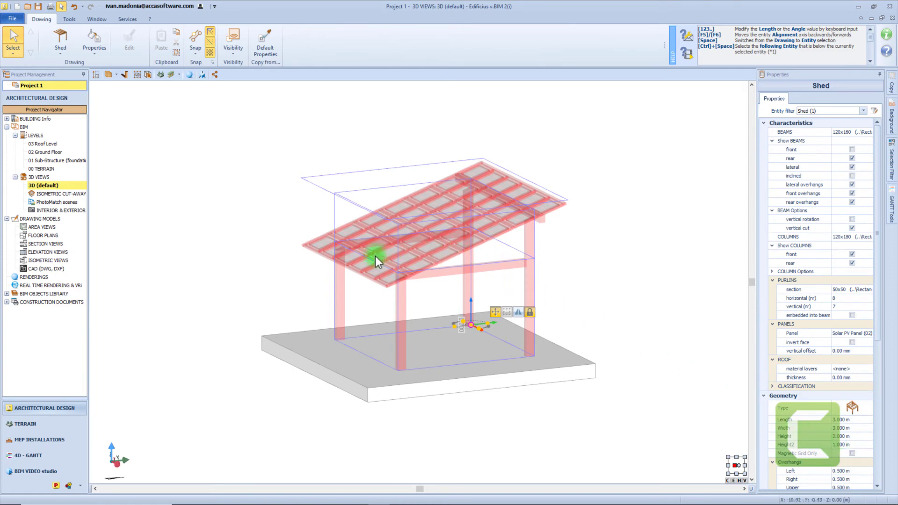
drag(547, 192, 636, 228)
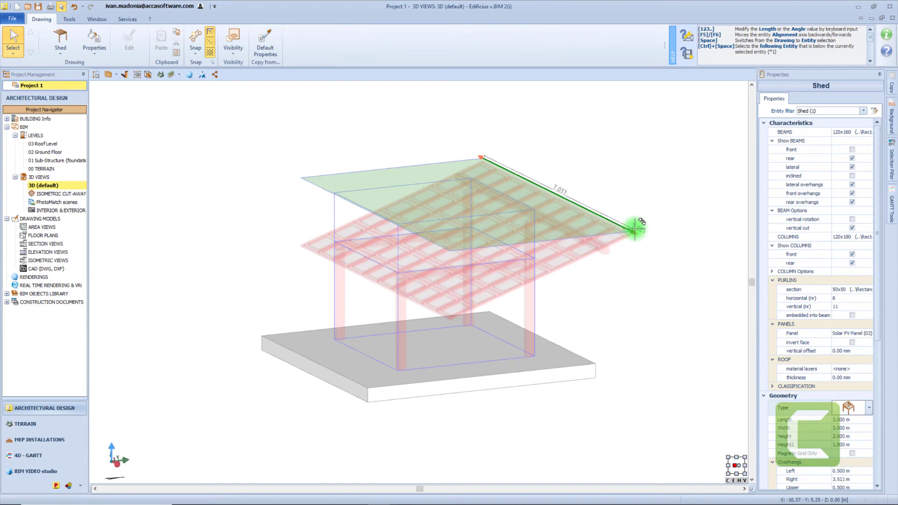
- Stretch the shed roof's lower overhang to about 2.4 m and its left overhang to about 3.3 m graphically
click(458, 248)
drag(459, 248, 368, 260)
middle_drag(367, 260, 427, 267)
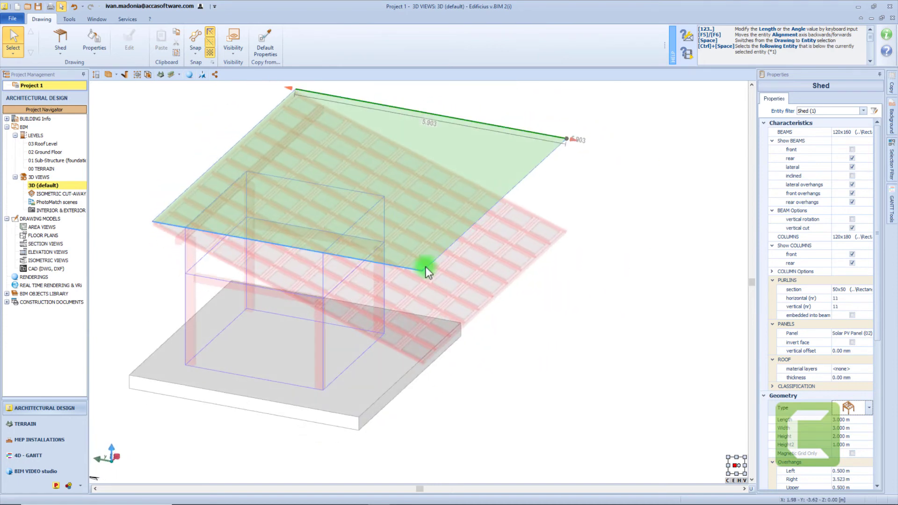
drag(426, 267, 372, 327)
middle_drag(373, 327, 495, 338)
click(519, 329)
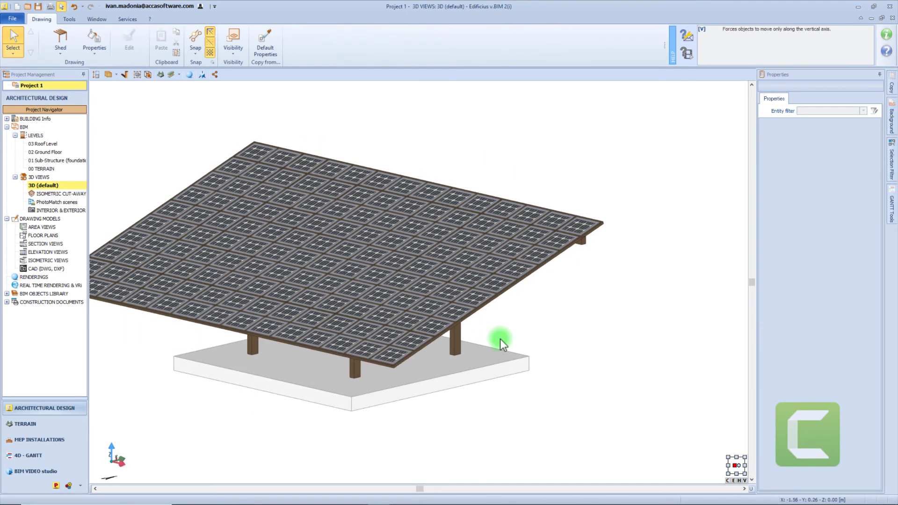
- Set the shed's left and right overhangs to 1 m each
click(480, 299)
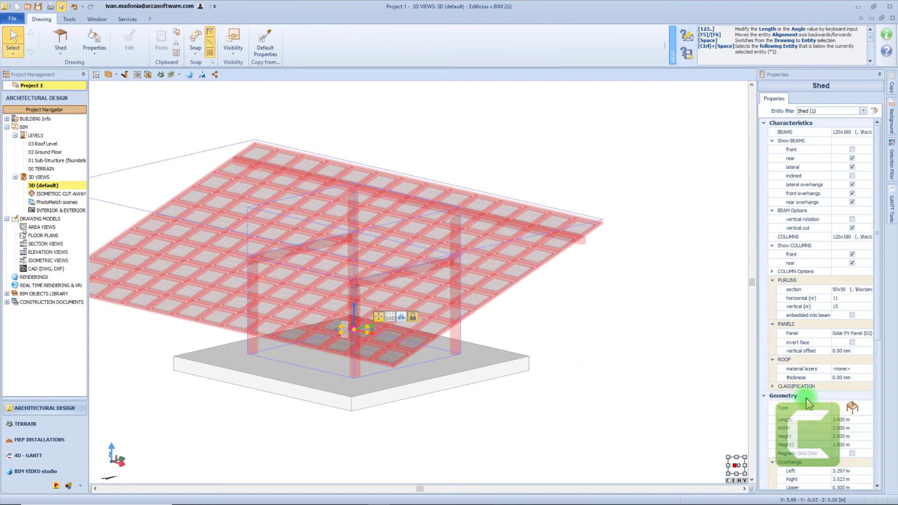
scroll(811, 406, down, 5)
click(839, 340)
text(1)
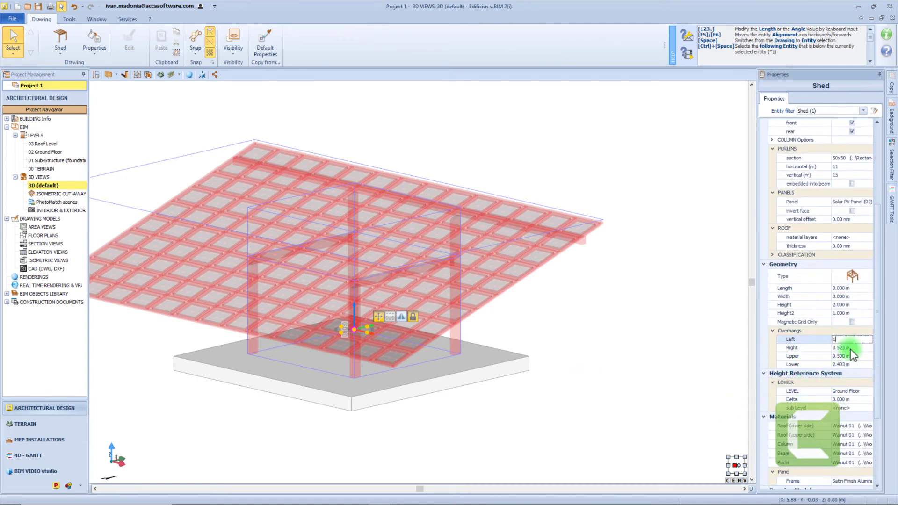
click(850, 349)
text(1)
key(Return)
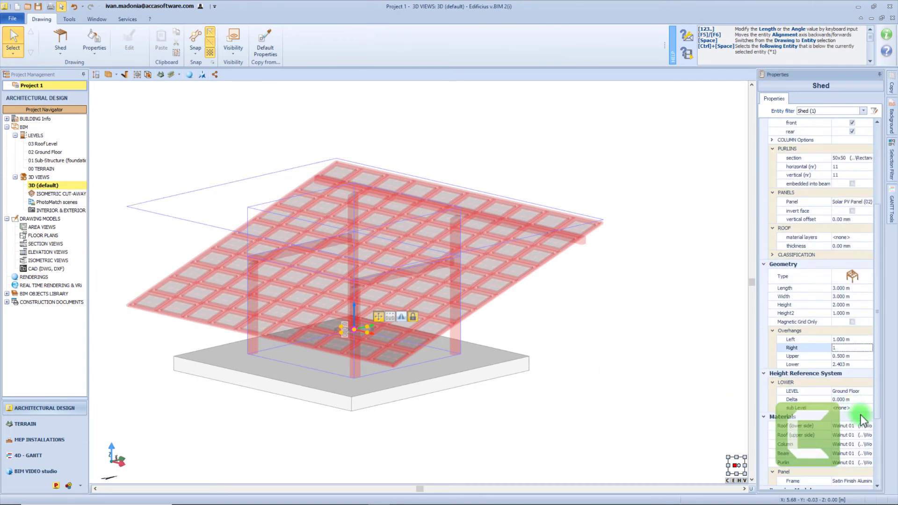
- Set the shed's upper and lower overhangs to 1 m each
scroll(847, 433, down, 4)
click(852, 380)
text(1)
key(Return)
click(851, 382)
text(1)
key(Return)
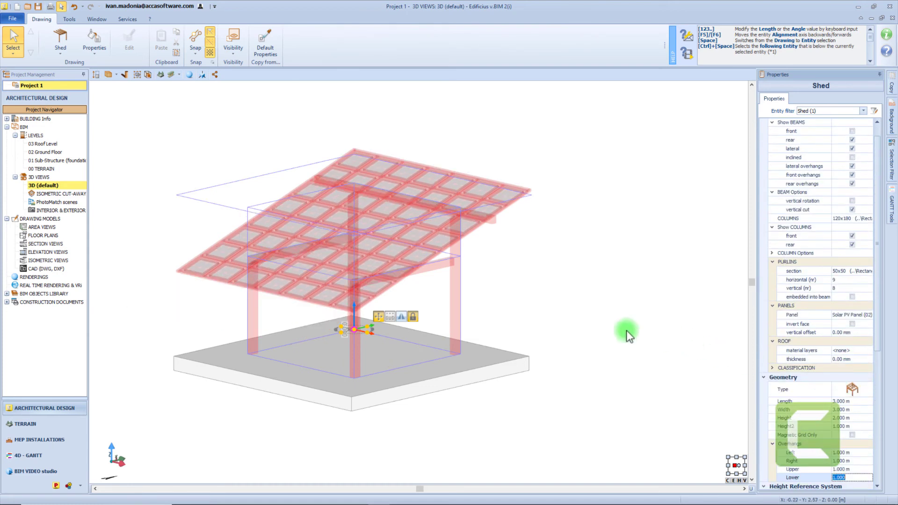
click(595, 327)
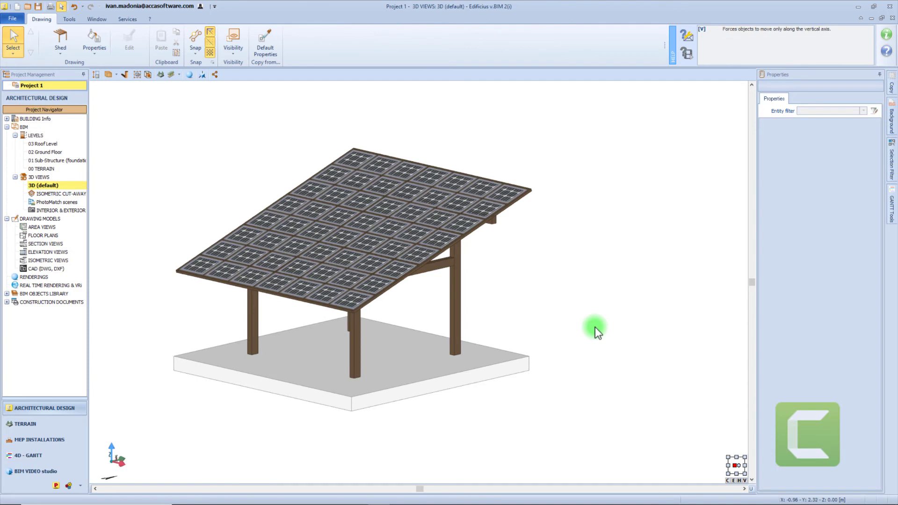
- Set the length of the shed's front side to 4 m by modifying its edge in the 3D view
click(337, 305)
click(344, 279)
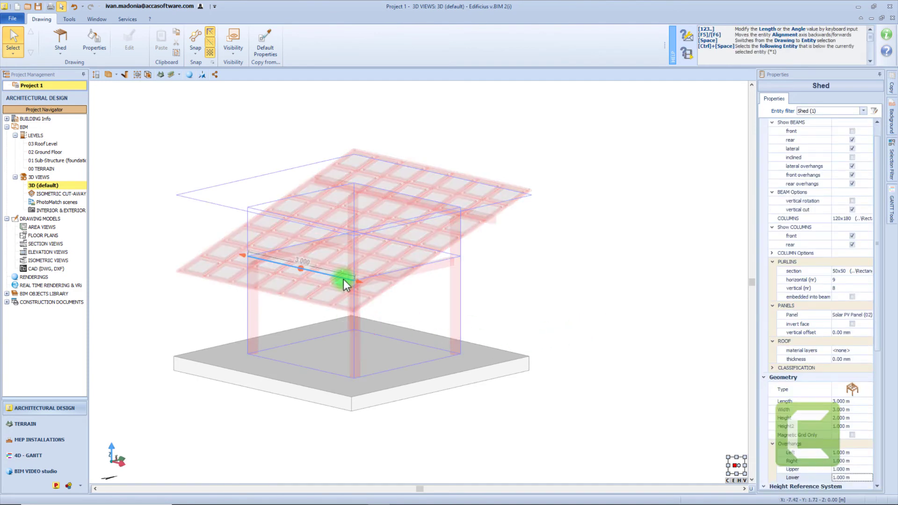
click(361, 282)
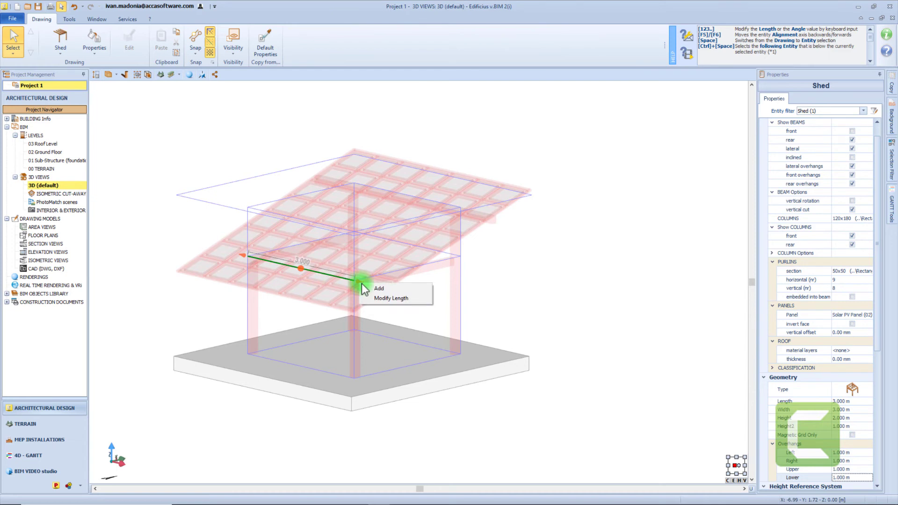
click(383, 298)
text(4)
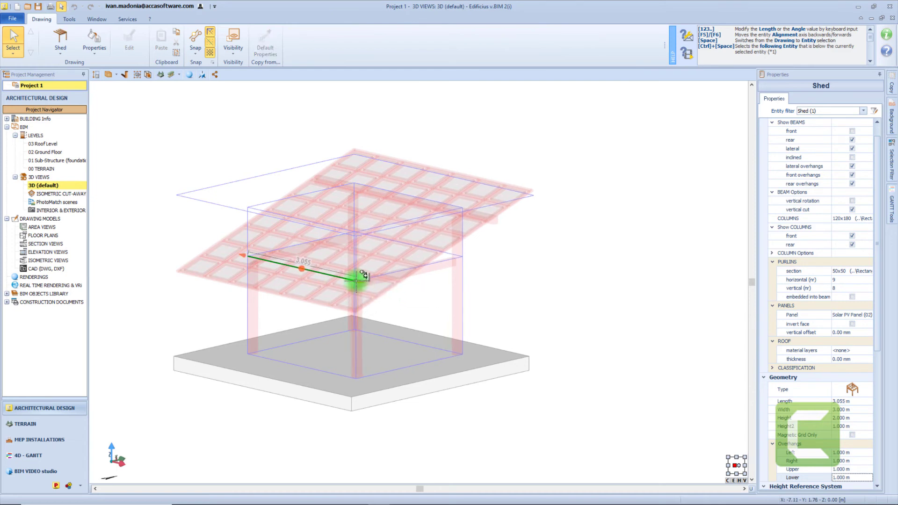
key(Return)
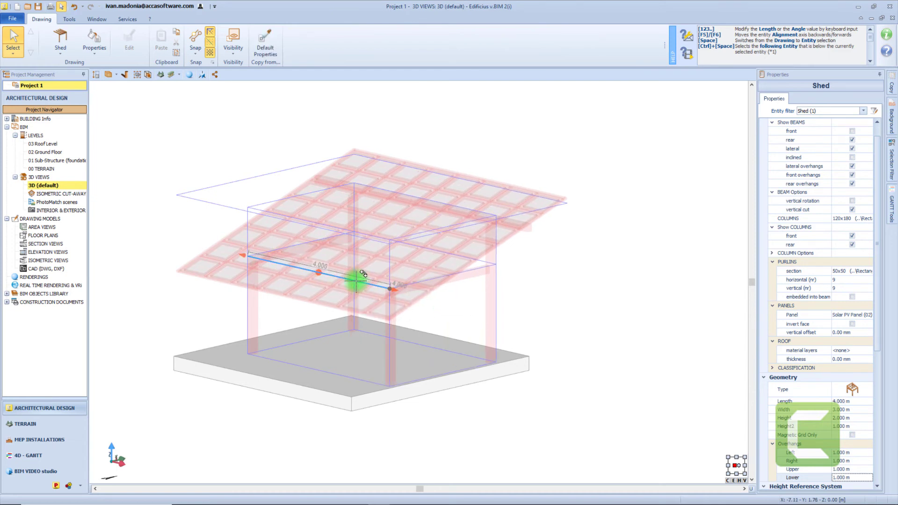
- Divide the shed's front side into 3 equal bays with intermediate columns
click(318, 272)
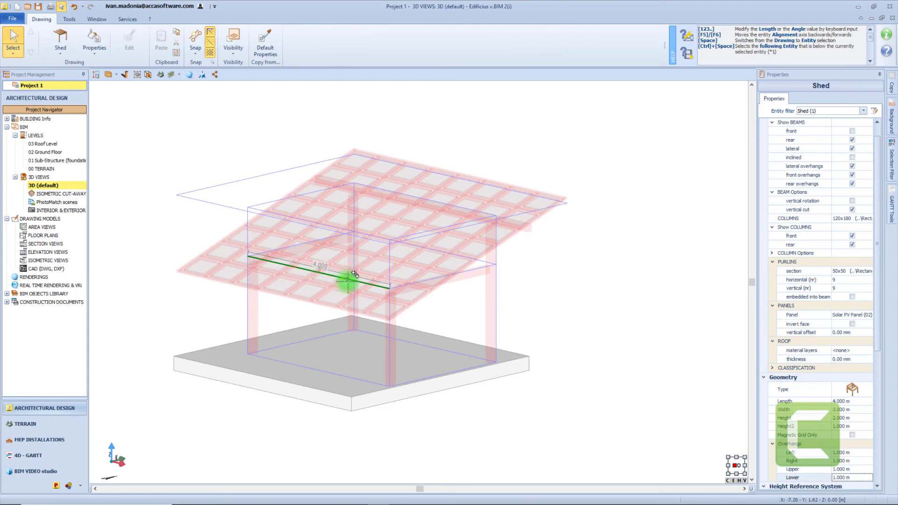
text(3)
key(Return)
mouse_move(355, 349)
middle_down()
mouse_move(357, 357)
mouse_move(365, 347)
mouse_move(342, 356)
middle_up()
middle_drag(400, 361, 431, 363)
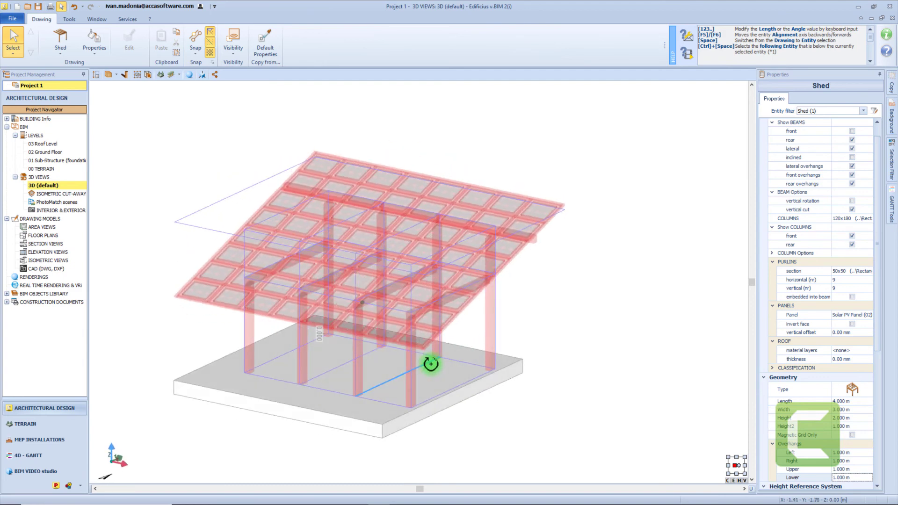
- Delete the shed and open the Ground Floor plan
key(Delete)
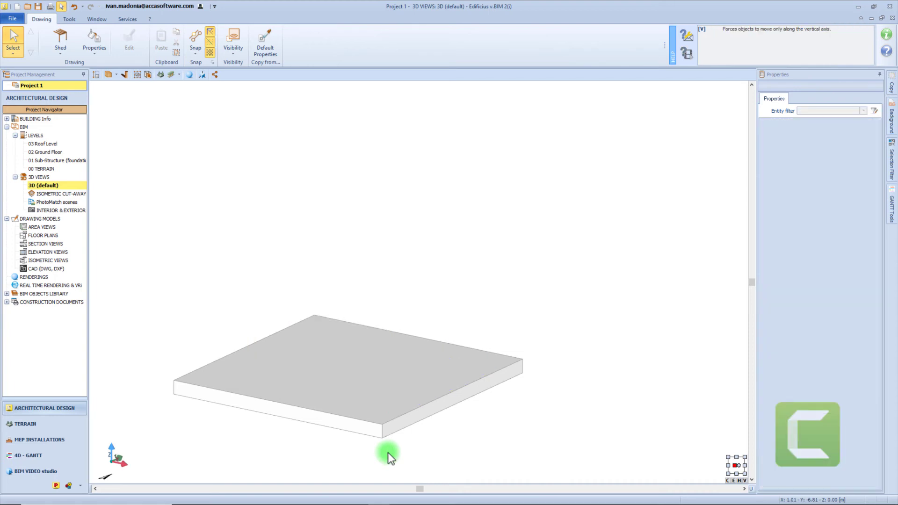
click(56, 152)
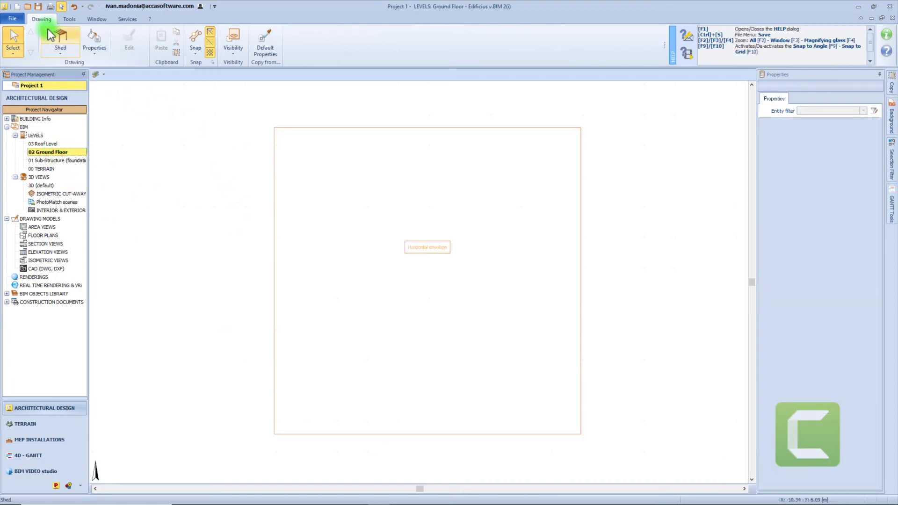
- Place a standing Animated Character with the idle (1) animation in the upper-left area of the slab
click(64, 55)
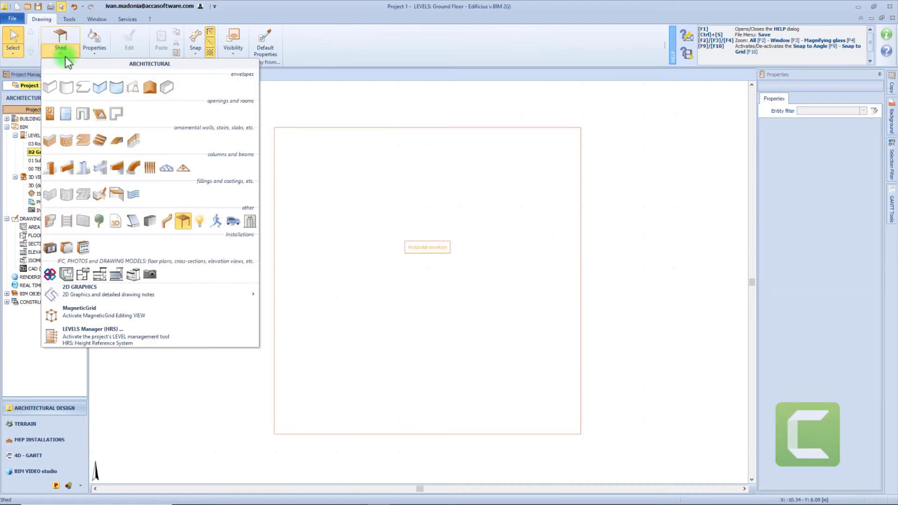
click(216, 222)
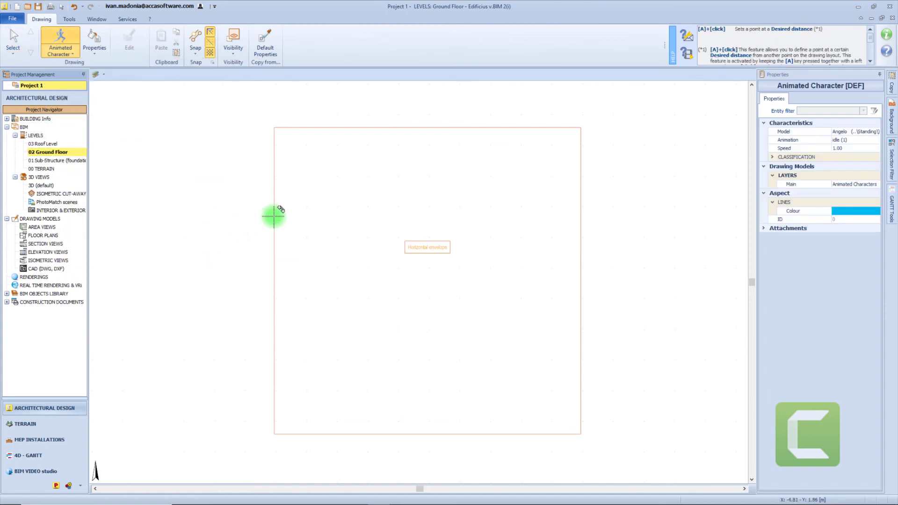
click(330, 193)
scroll(331, 194, up, 2)
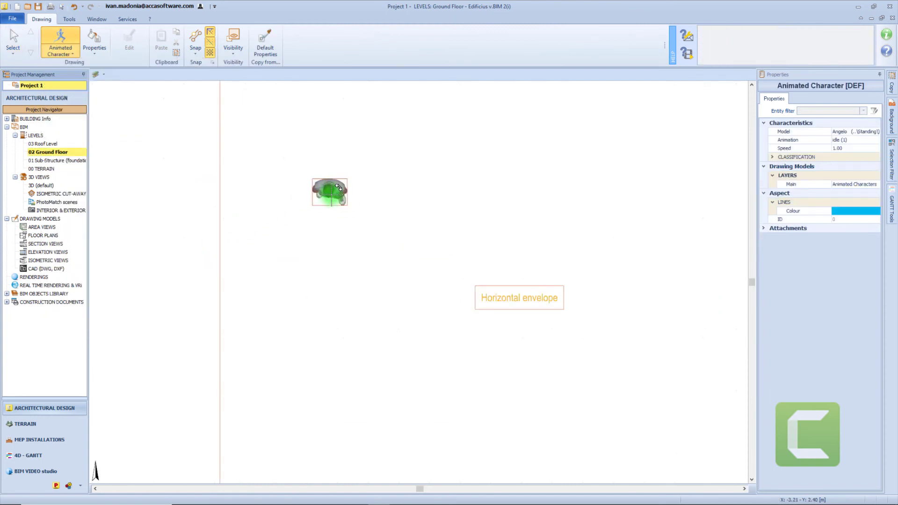
- Set the animation for the next Animated Character to walking (1)
click(869, 140)
click(876, 140)
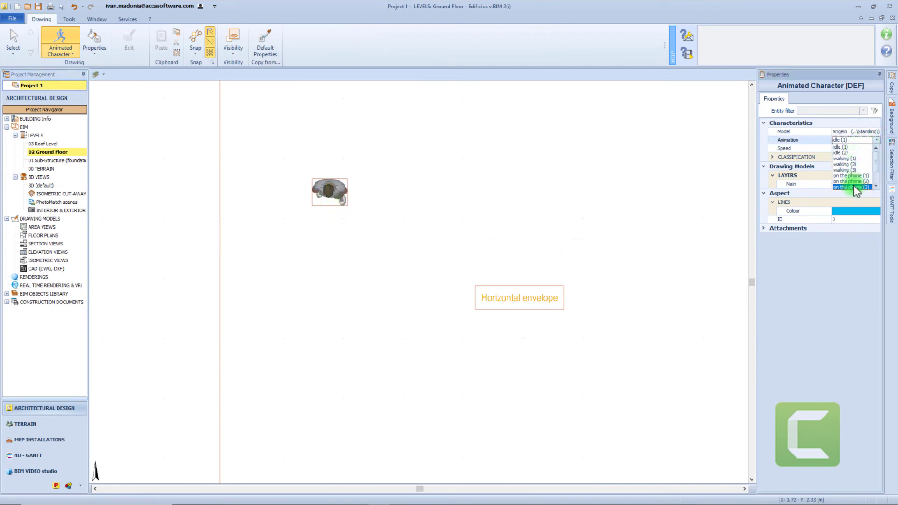
scroll(859, 181, down, 2)
scroll(855, 173, up, 3)
click(852, 152)
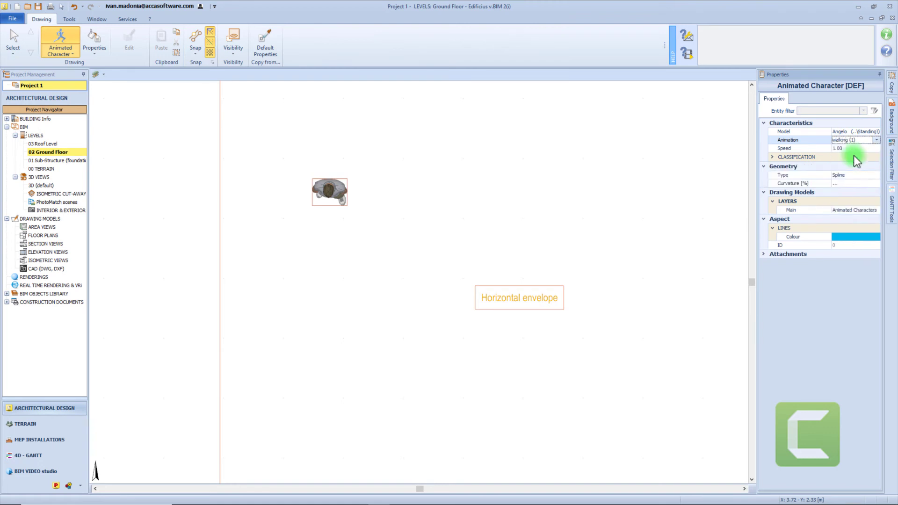
- Place a walking character beside the first one and draw its S-shaped spline path through four points toward the slab's lower edge
scroll(343, 195, up, 1)
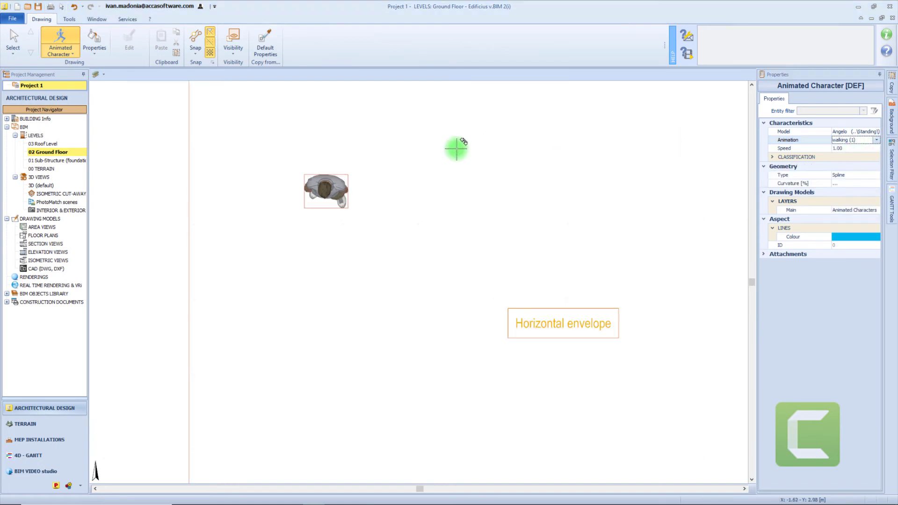
click(367, 192)
click(325, 296)
scroll(345, 318, down, 3)
click(308, 305)
click(366, 357)
click(321, 407)
click(327, 44)
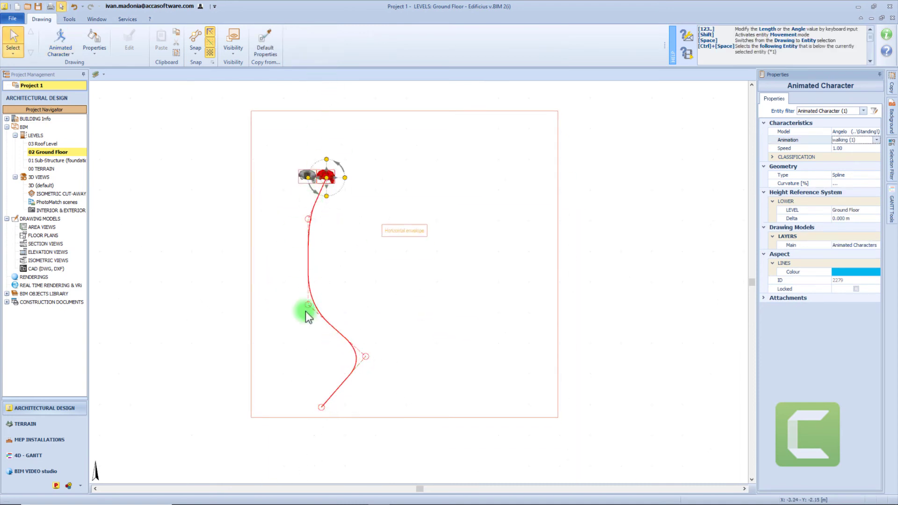
click(360, 328)
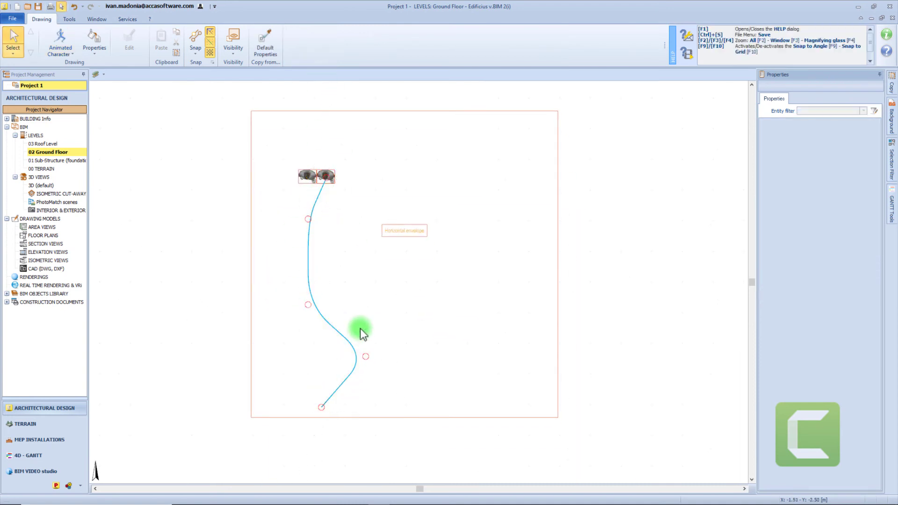
- Place a Giulietta My 2016 Animated Vehicle at the slab's upper edge and draw its spline path through four points toward the lower-right corner
click(73, 53)
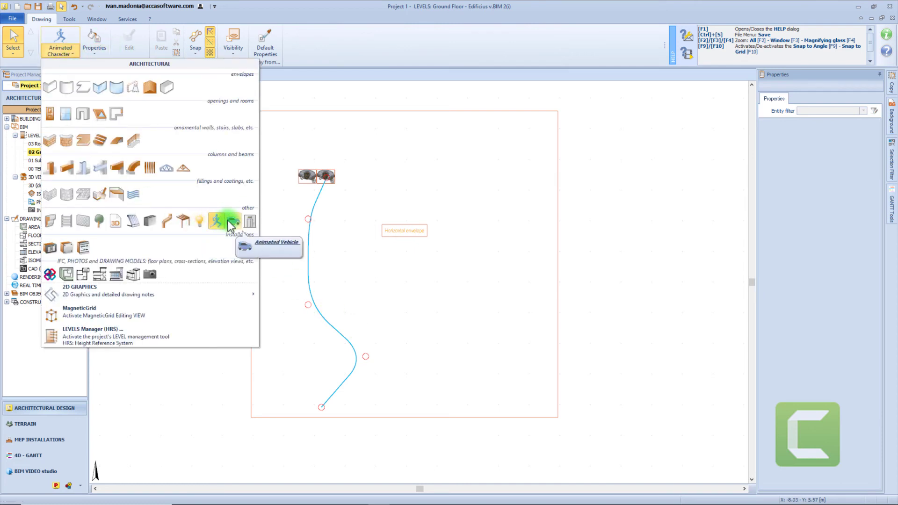
click(233, 222)
click(873, 133)
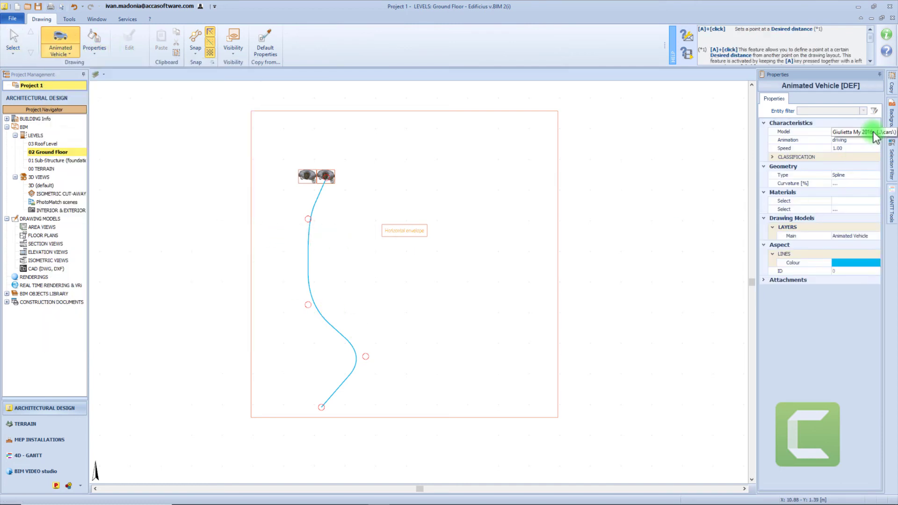
click(400, 123)
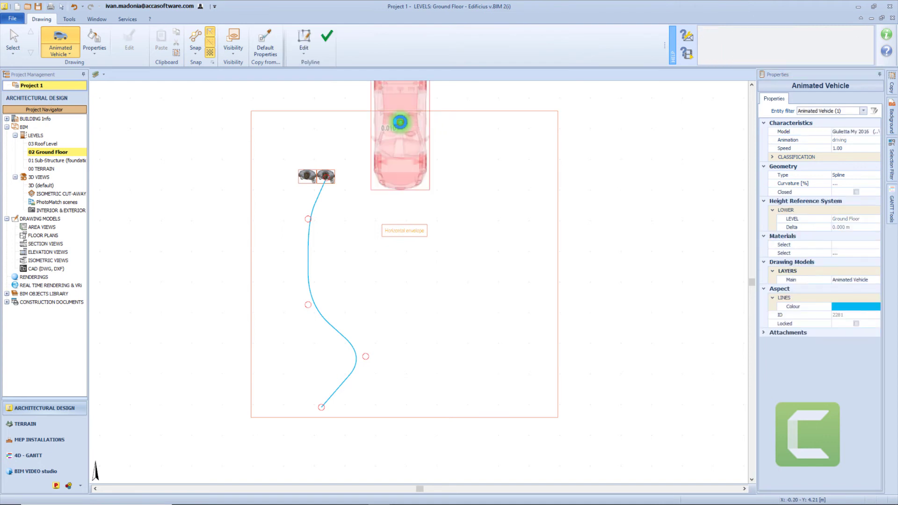
click(383, 234)
click(399, 323)
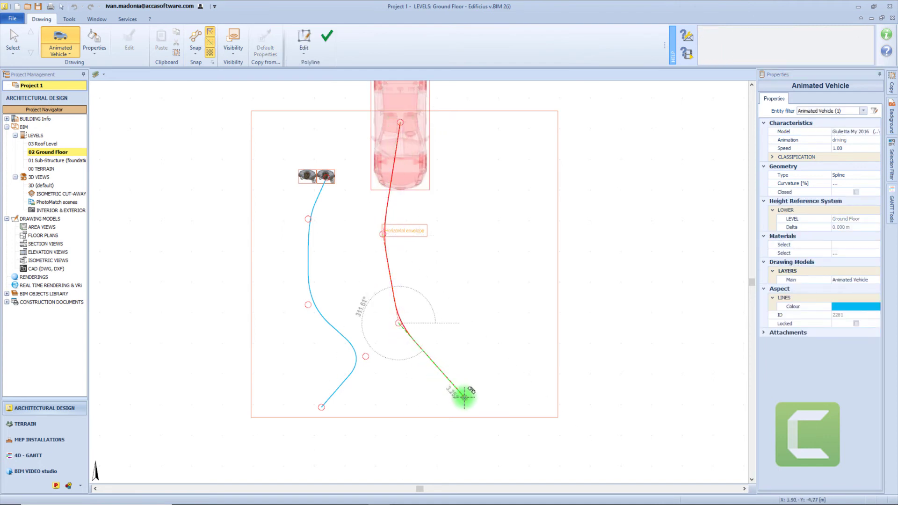
click(465, 398)
click(497, 416)
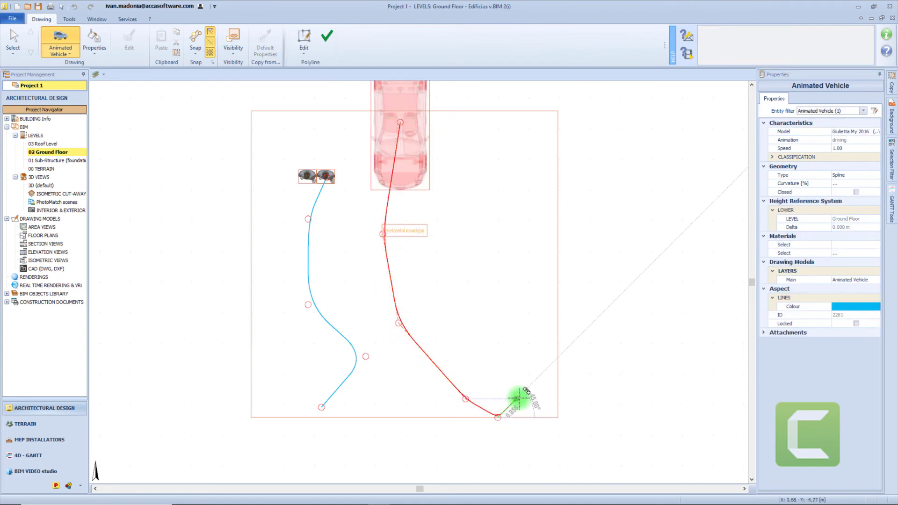
click(327, 36)
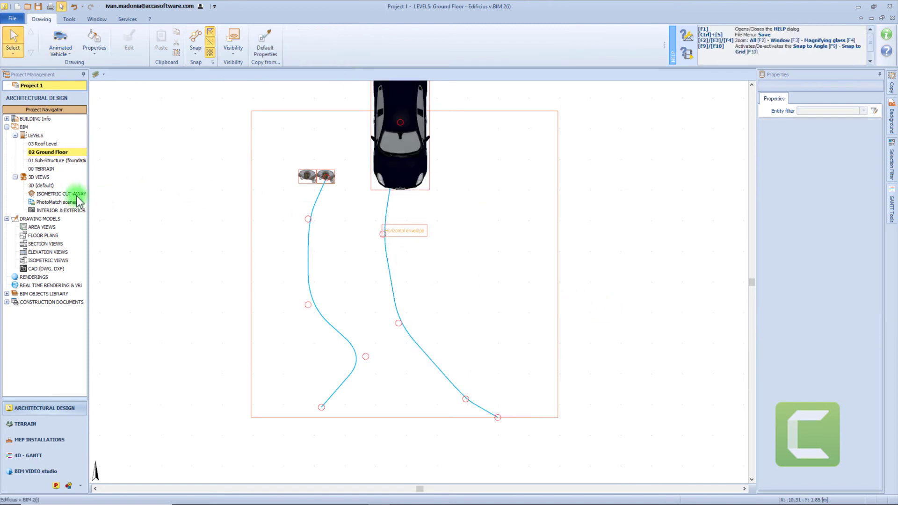
- Open the default 3D view and examine the characters, the car and their animation paths
click(50, 187)
right_drag(543, 290, 557, 297)
middle_drag(553, 294, 408, 223)
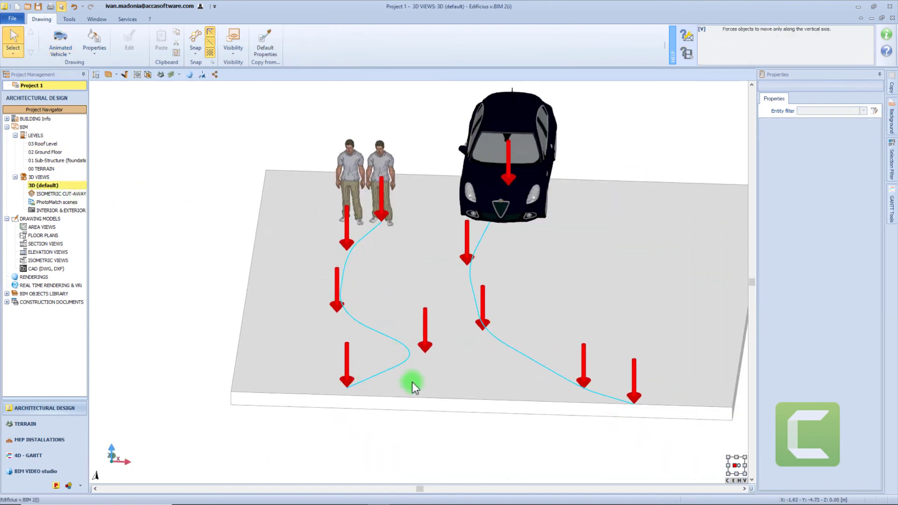
middle_drag(652, 406, 350, 366)
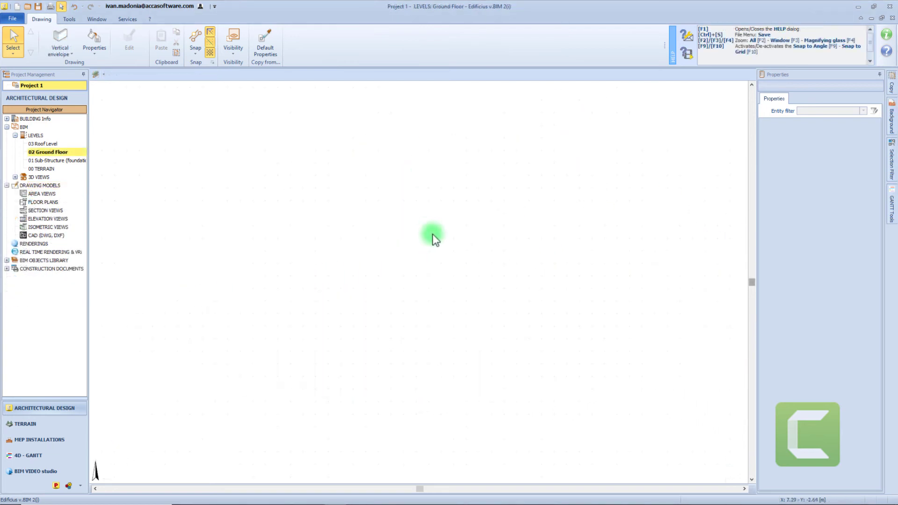
- Insert a cable lift on the Ground Floor with a room about 1.2 m wide and 1.44 m deep
click(57, 44)
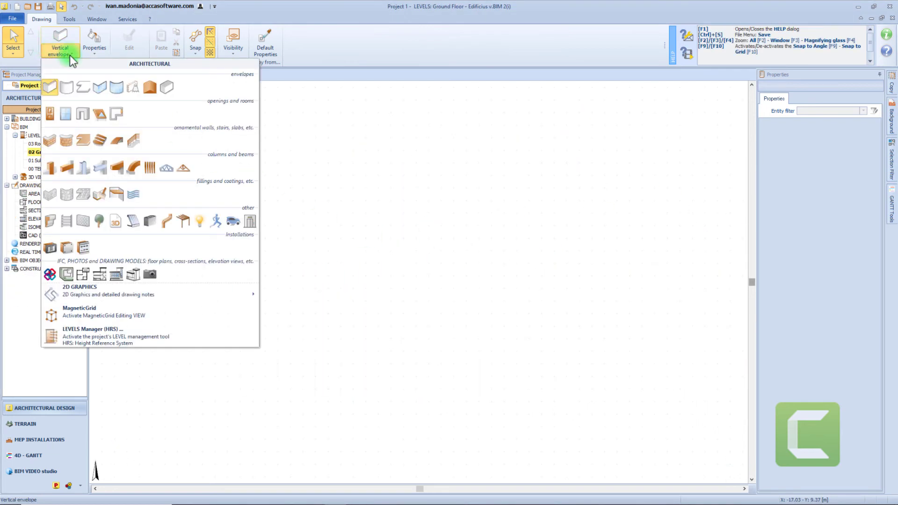
click(250, 222)
click(434, 274)
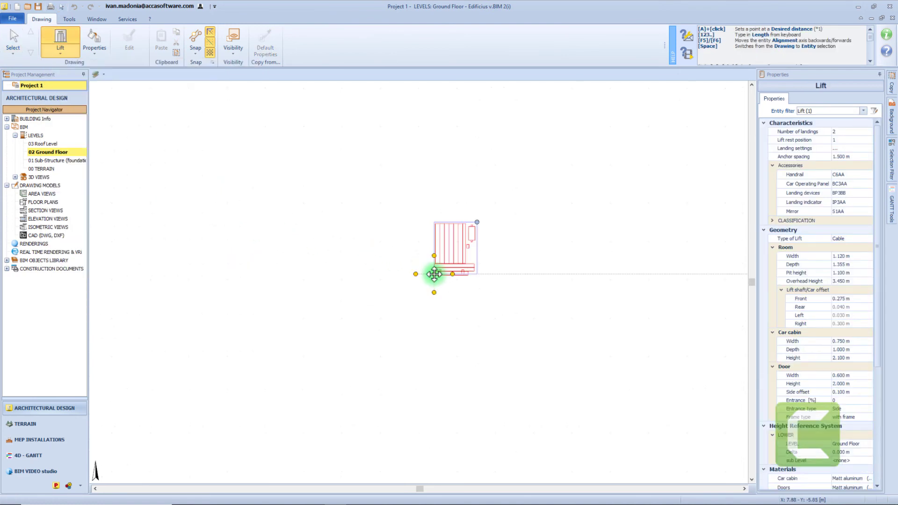
click(476, 274)
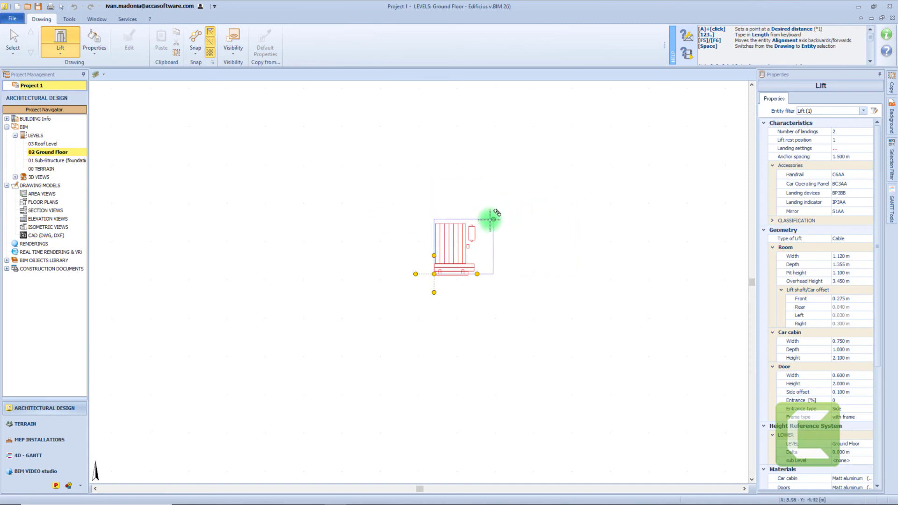
click(481, 217)
scroll(467, 257, up, 1)
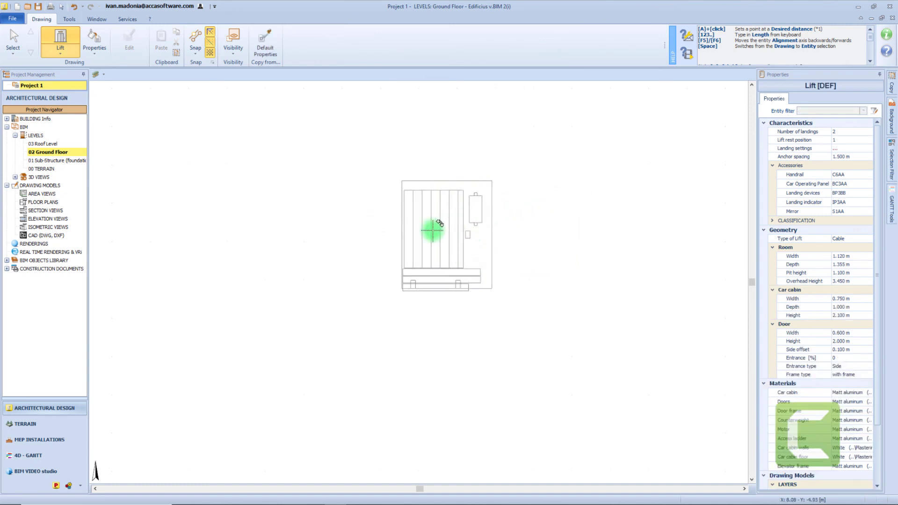
- Select the lift in the default 3D view and set its number of landings to 3
double_click(39, 177)
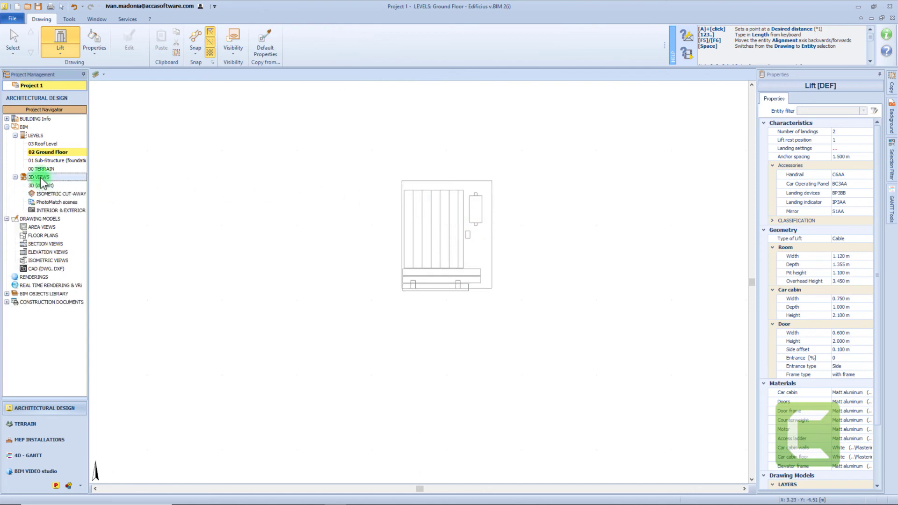
double_click(43, 186)
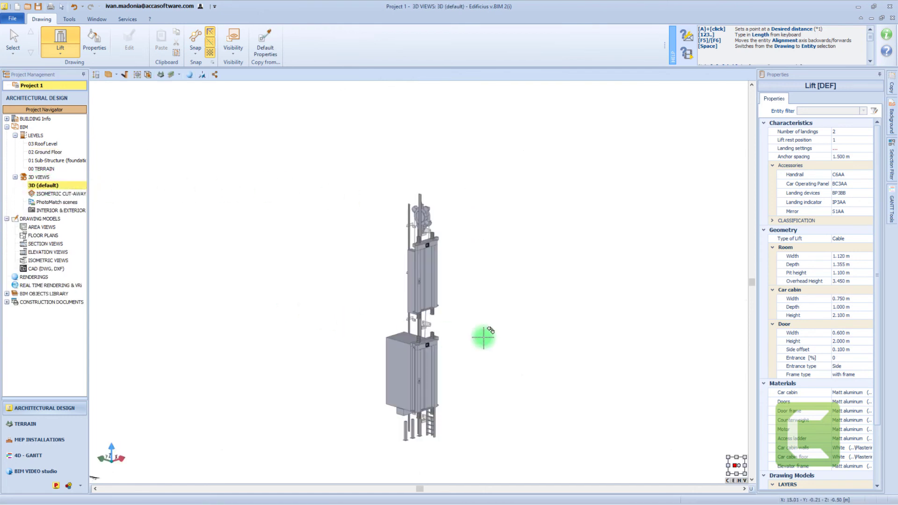
key(space)
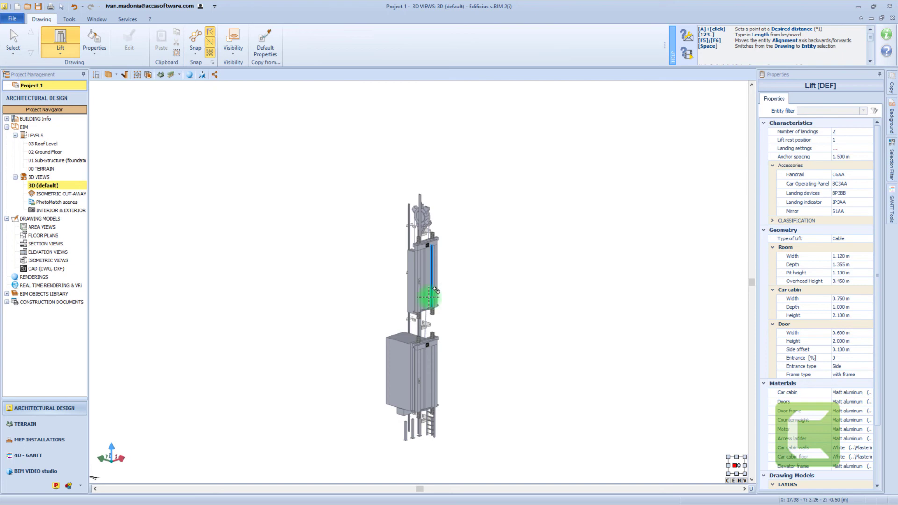
click(428, 298)
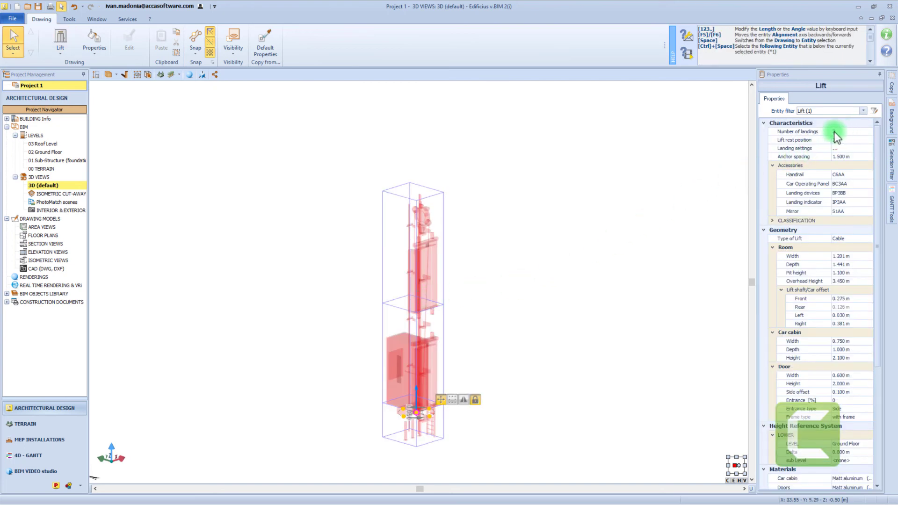
click(836, 132)
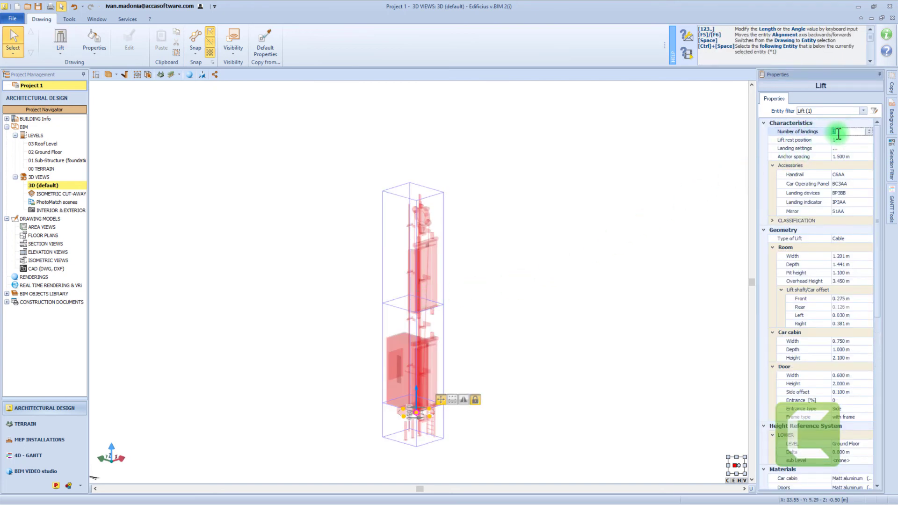
text(3)
key(Return)
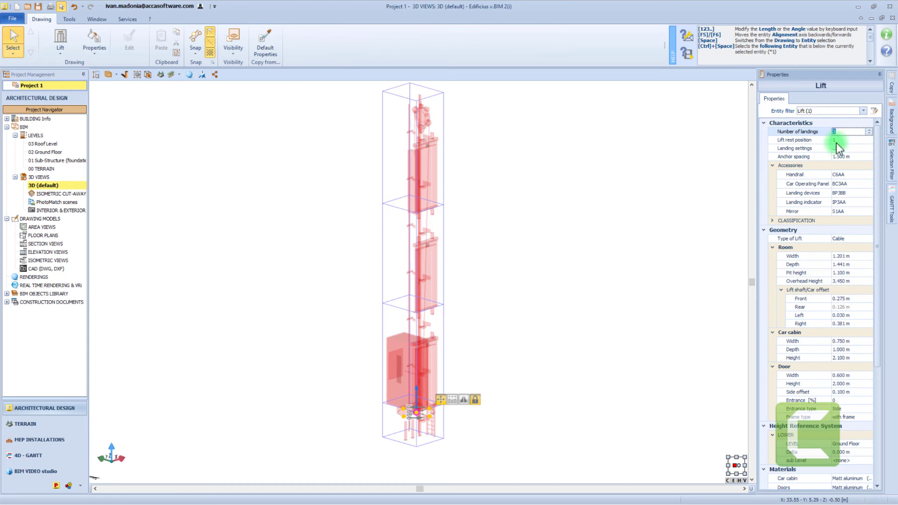
- Set the selected lift's rest position to 2
click(843, 140)
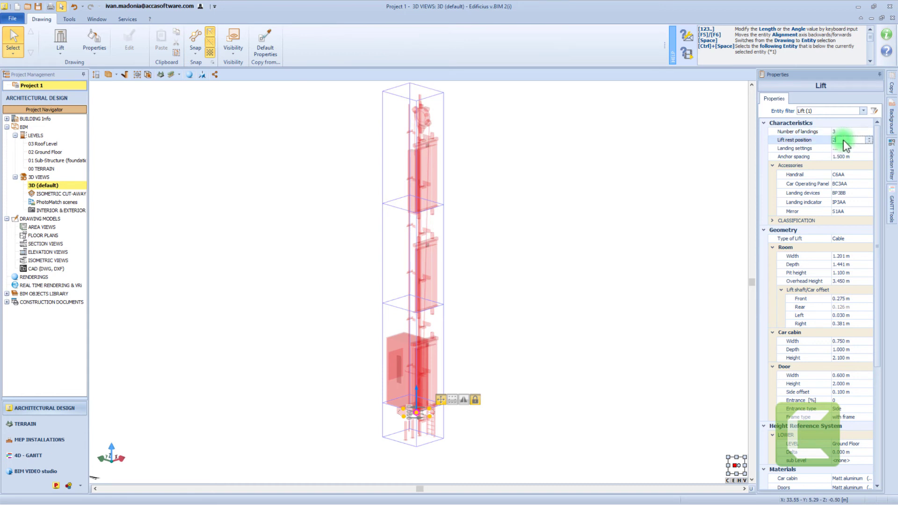
scroll(843, 139, up, 1)
click(569, 166)
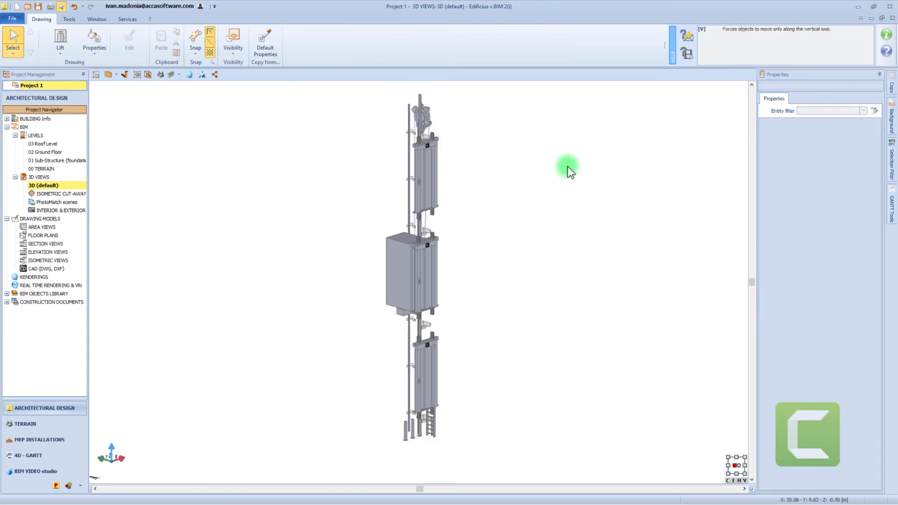
- Configure landing 2 of the lift with reverse access instead of front access and view the car from the other side
click(421, 257)
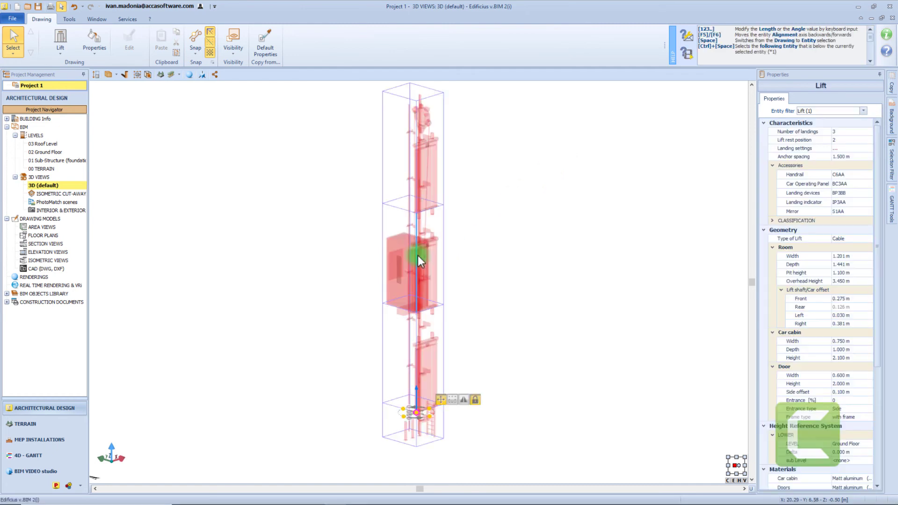
click(839, 149)
click(869, 148)
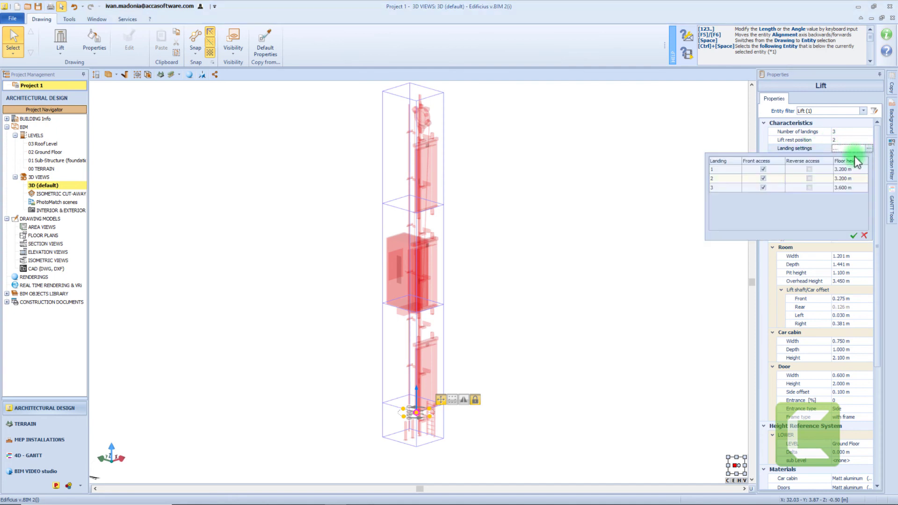
click(810, 178)
click(763, 178)
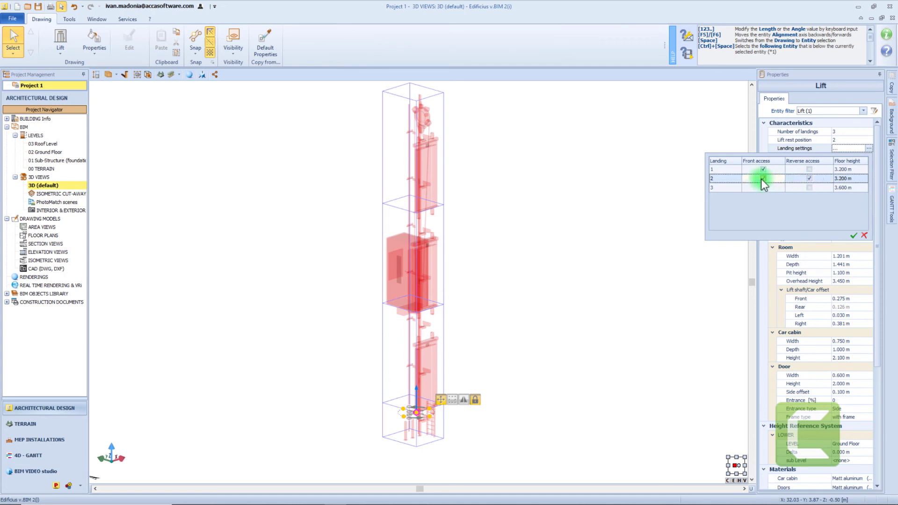
click(855, 236)
drag(387, 304, 413, 308)
key(Escape)
scroll(392, 298, up, 5)
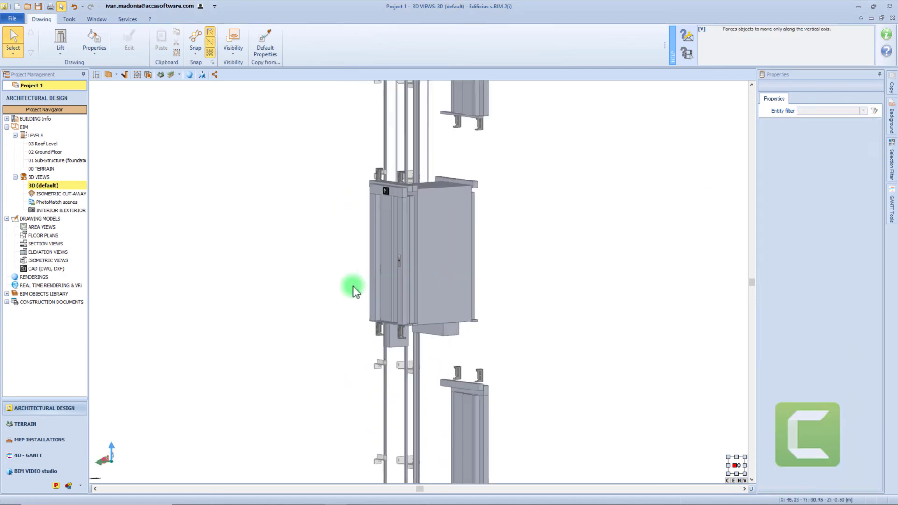
- Browse the handrail and mirror types available for the lift's accessories without changing the selection
click(450, 277)
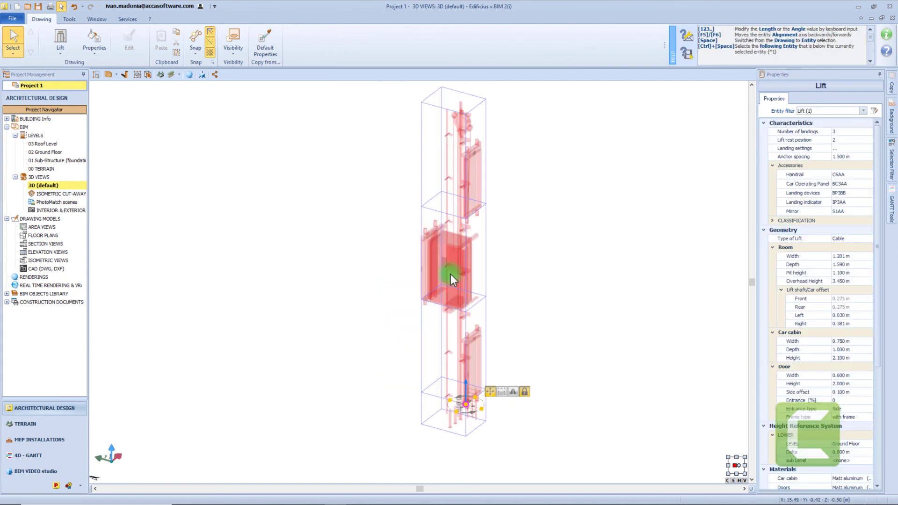
click(835, 174)
click(868, 175)
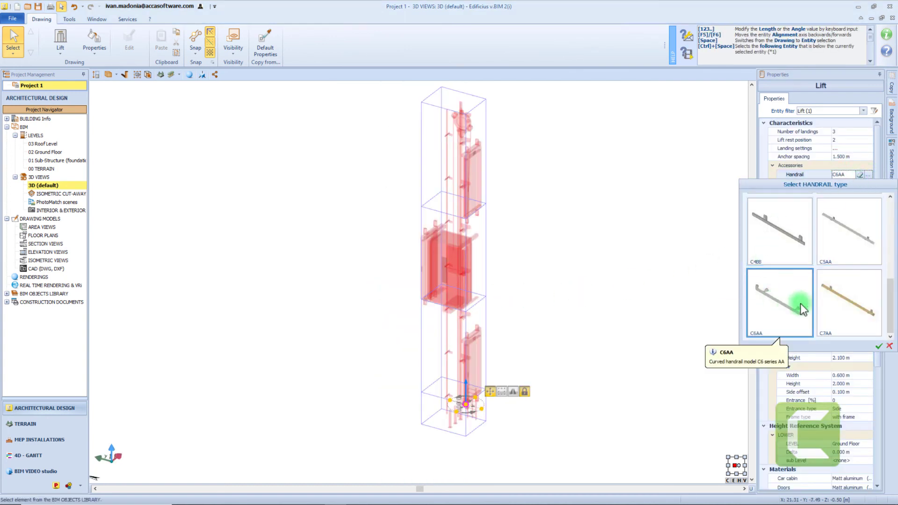
click(869, 176)
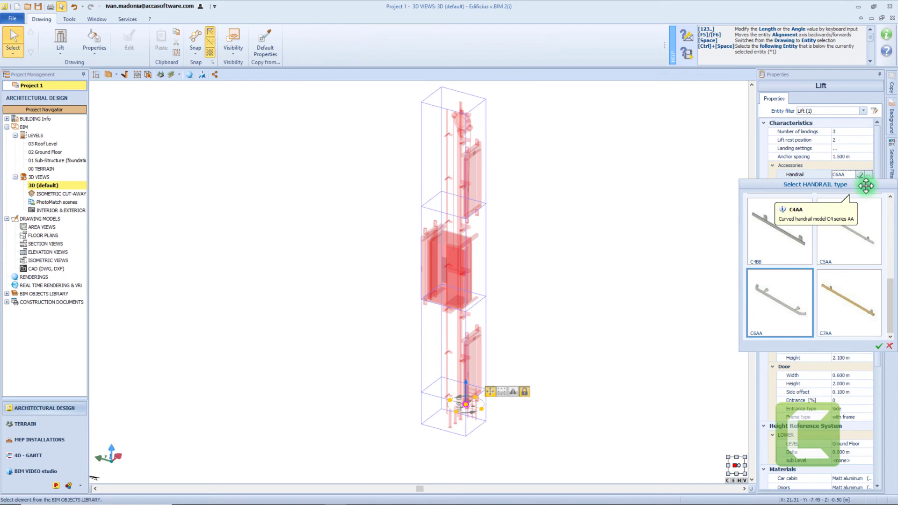
click(889, 346)
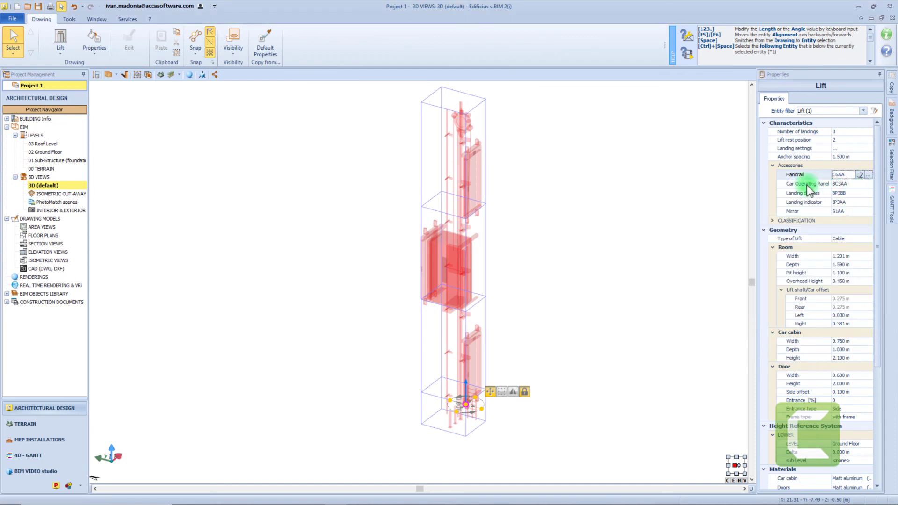
click(813, 211)
click(868, 212)
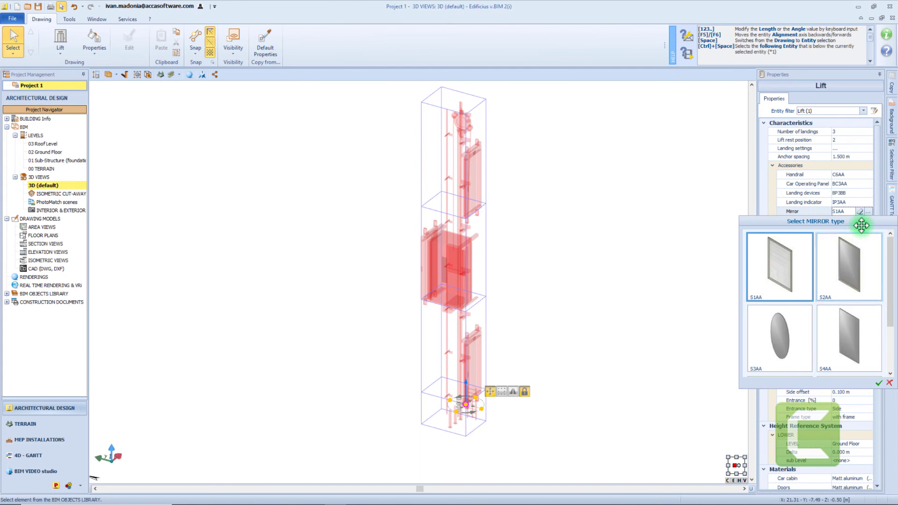
key(Escape)
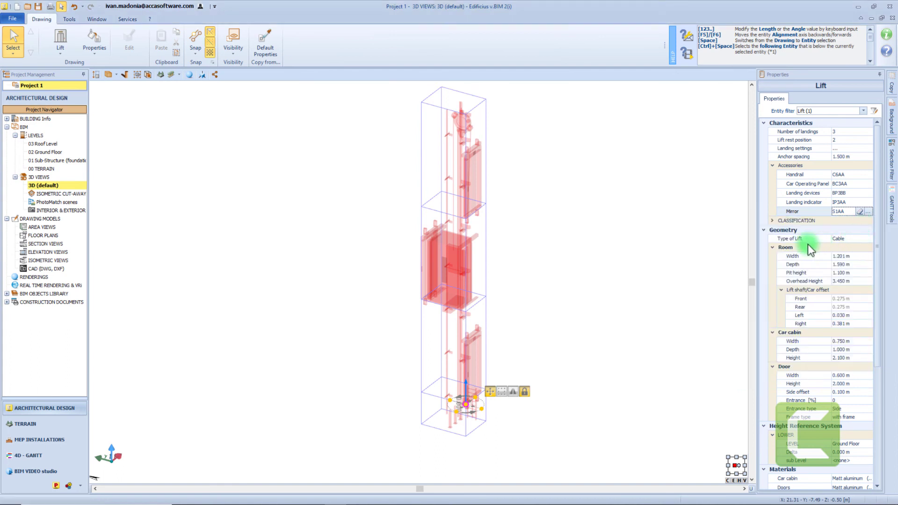
- Try the tandem hydraulic pump and central hydraulic types for the lift
click(868, 239)
click(867, 253)
middle_drag(615, 268, 671, 290)
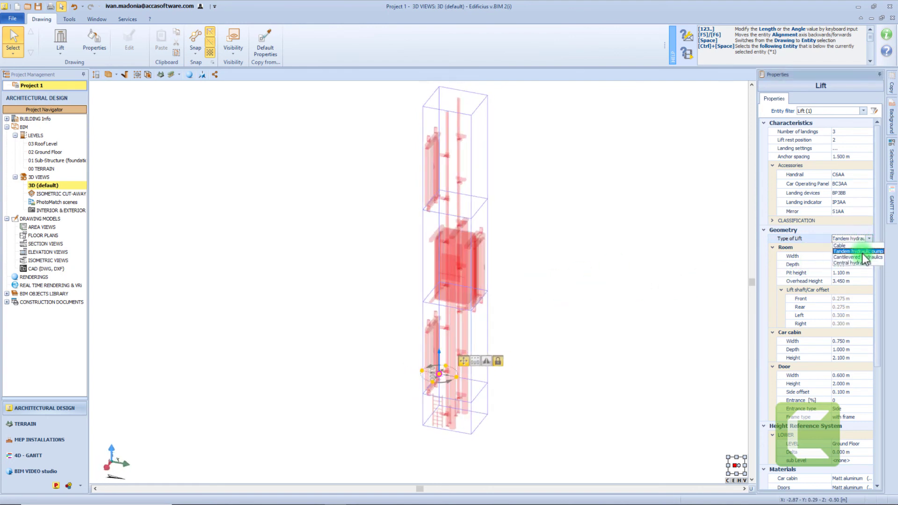
click(862, 262)
mouse_move(647, 251)
middle_down()
mouse_move(587, 249)
mouse_move(647, 246)
middle_up()
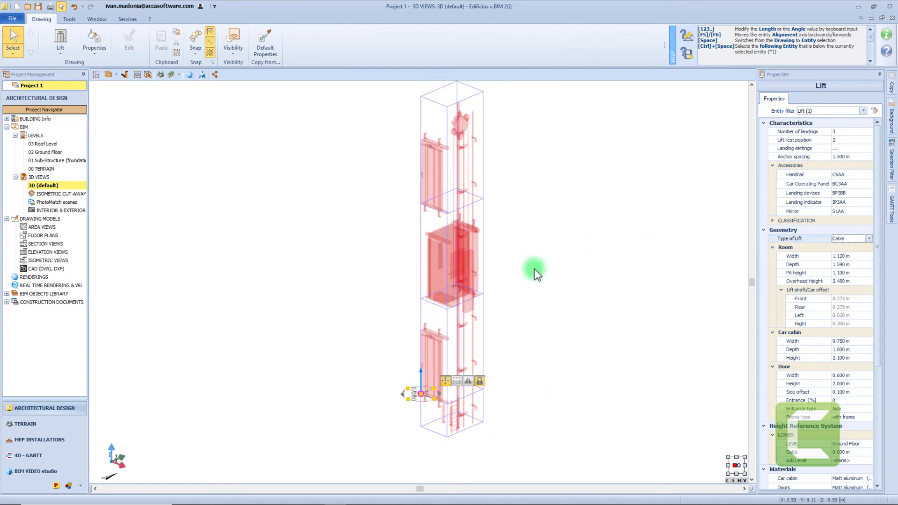
- Examine the lift car up close and review the lift's geometry and material properties
click(534, 268)
middle_drag(534, 268, 488, 269)
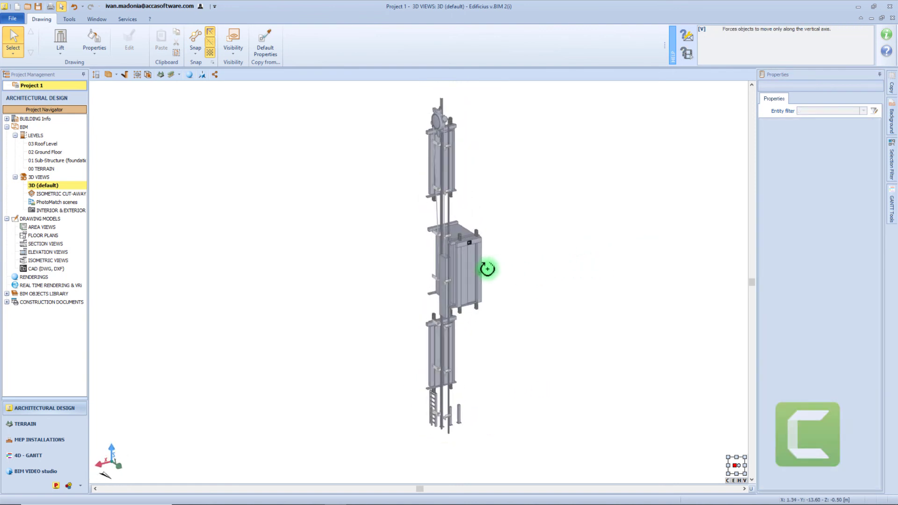
scroll(487, 269, up, 3)
click(411, 264)
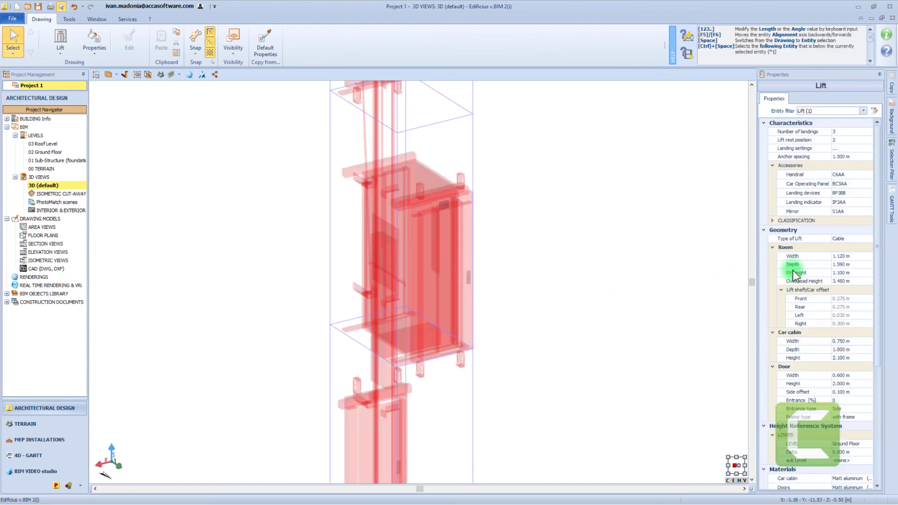
scroll(819, 353, down, 5)
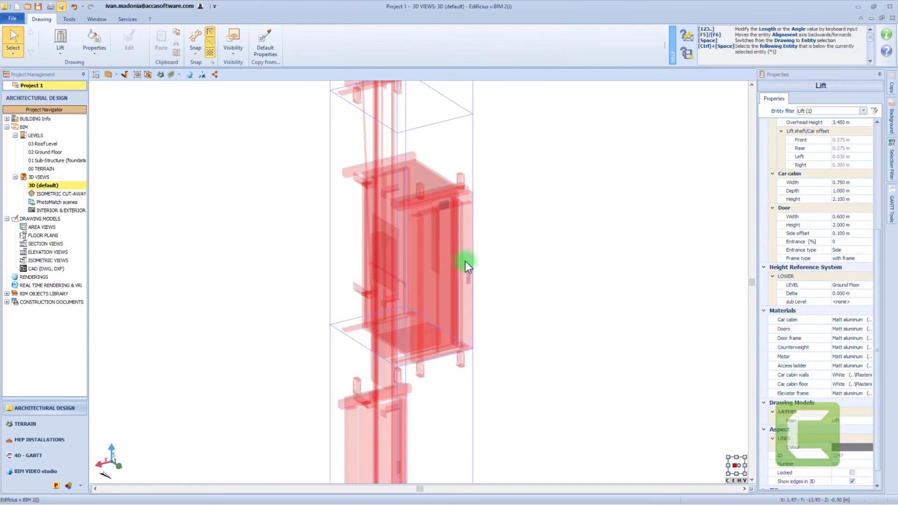
- Delete the whole lift from the default 3D view
click(498, 297)
scroll(498, 297, down, 3)
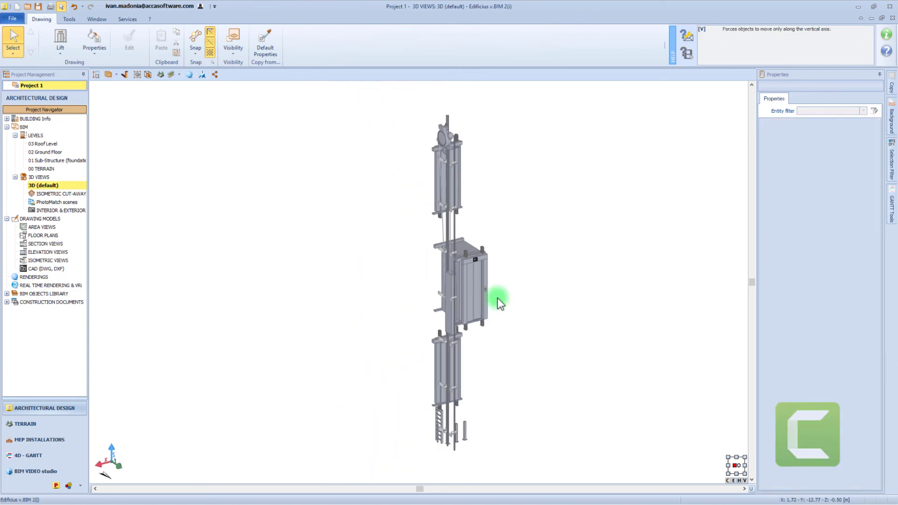
drag(591, 411, 355, 152)
key(Delete)
- Draw a straight horizontal vertical envelope 3 m long on the Ground Floor
click(60, 44)
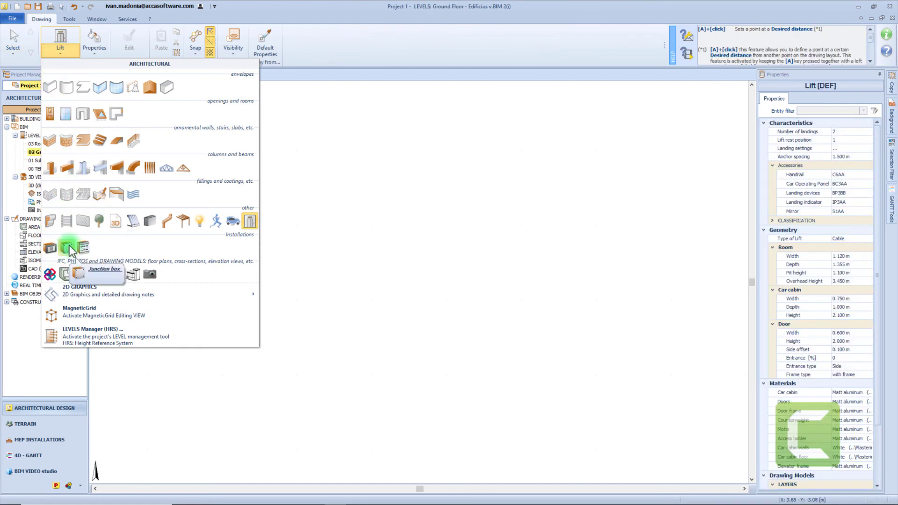
click(50, 87)
click(247, 260)
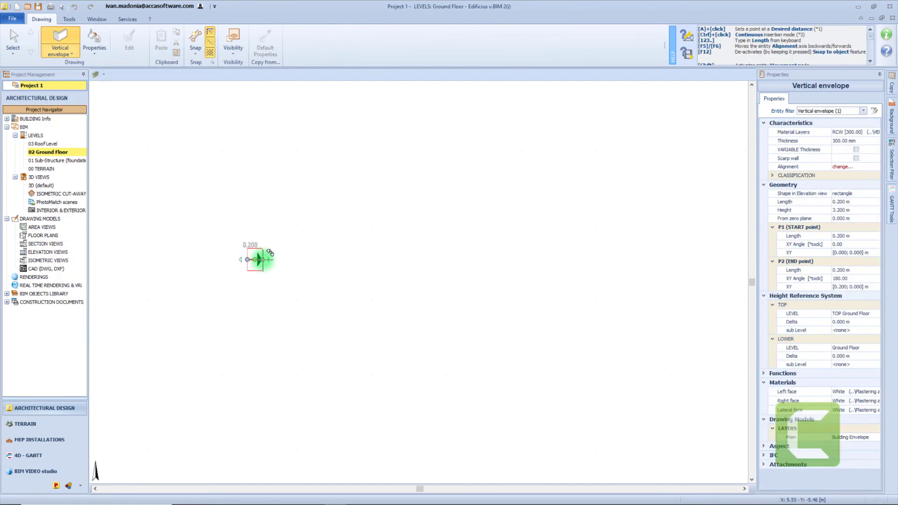
text(3)
key(Return)
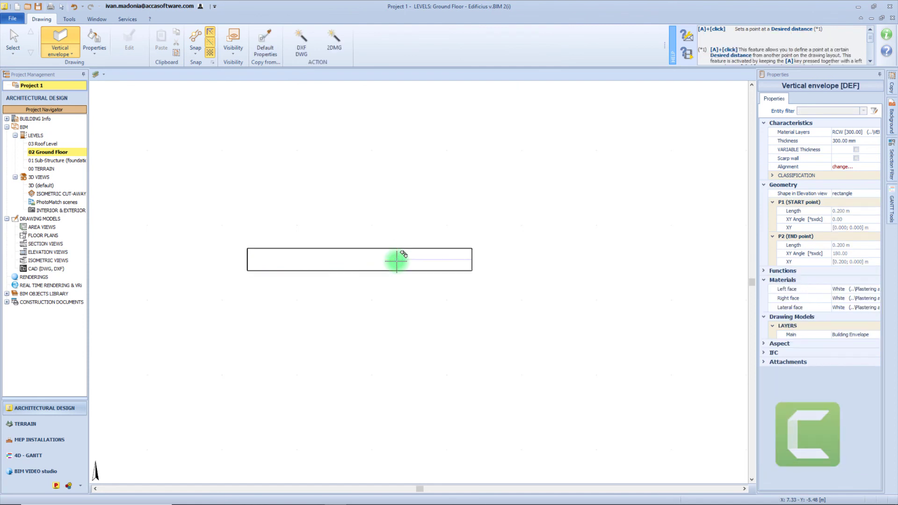
- In the default 3D view, insert a device box on the wall's front face, about 0.4 m above its base
double_click(44, 185)
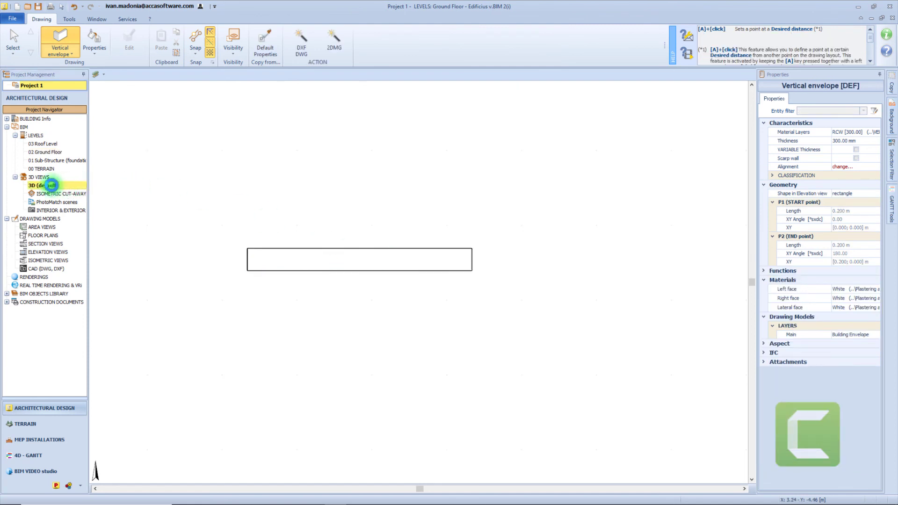
click(59, 47)
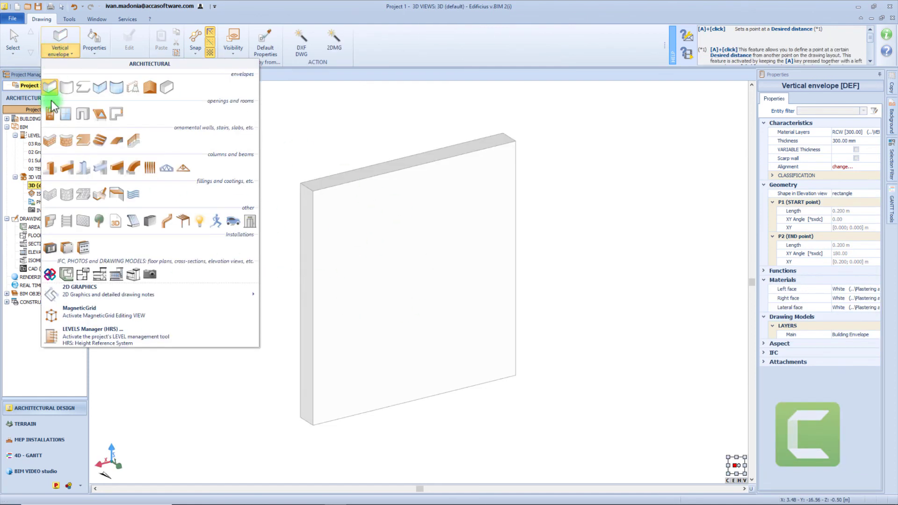
click(50, 247)
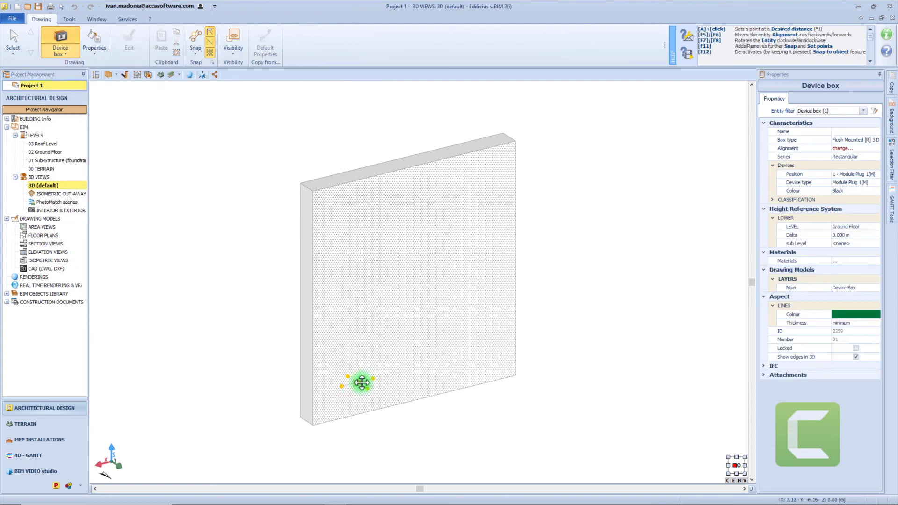
scroll(361, 383, up, 3)
click(362, 384)
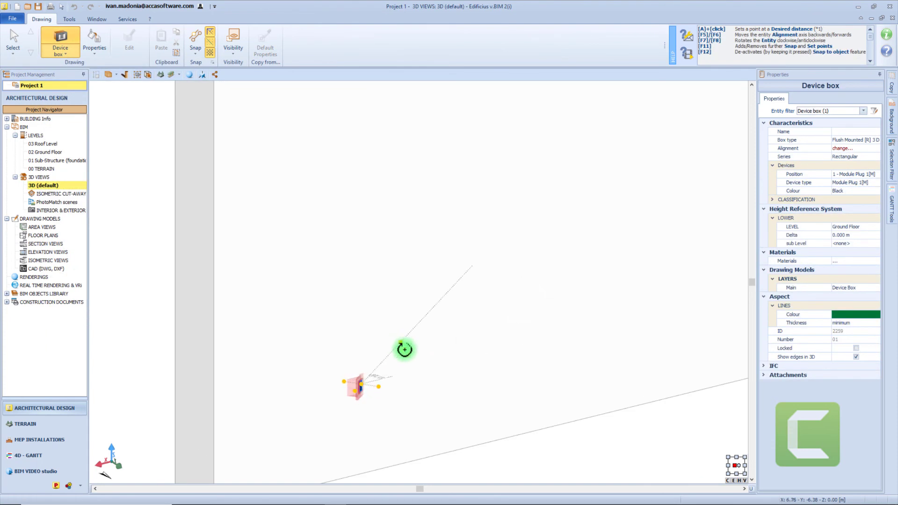
click(606, 413)
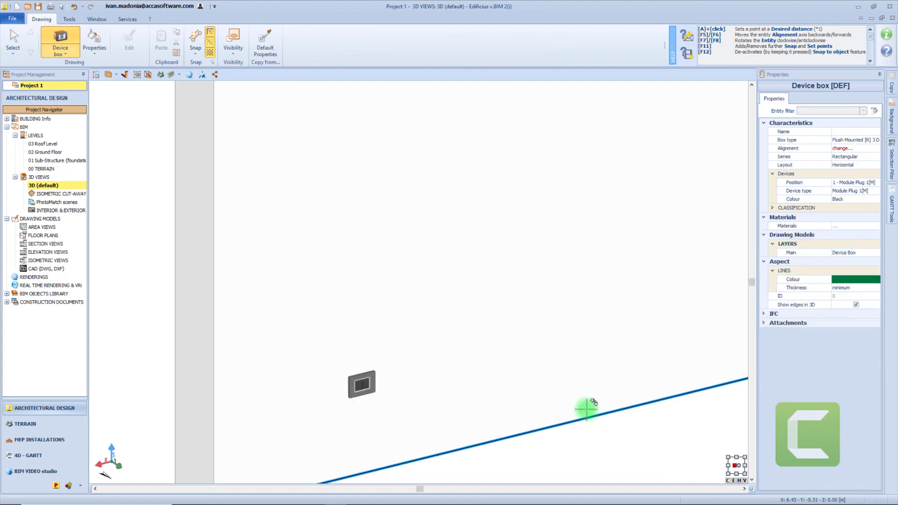
scroll(349, 393, up, 4)
scroll(348, 393, down, 5)
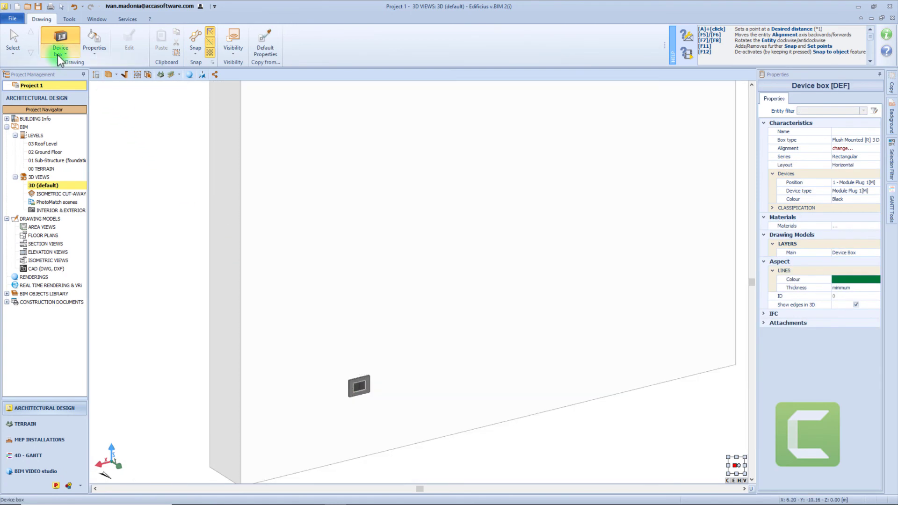
- Insert a flush-mounted switchboard on the same wall face above the device box, positioned by distance from the wall's lower edge
click(58, 53)
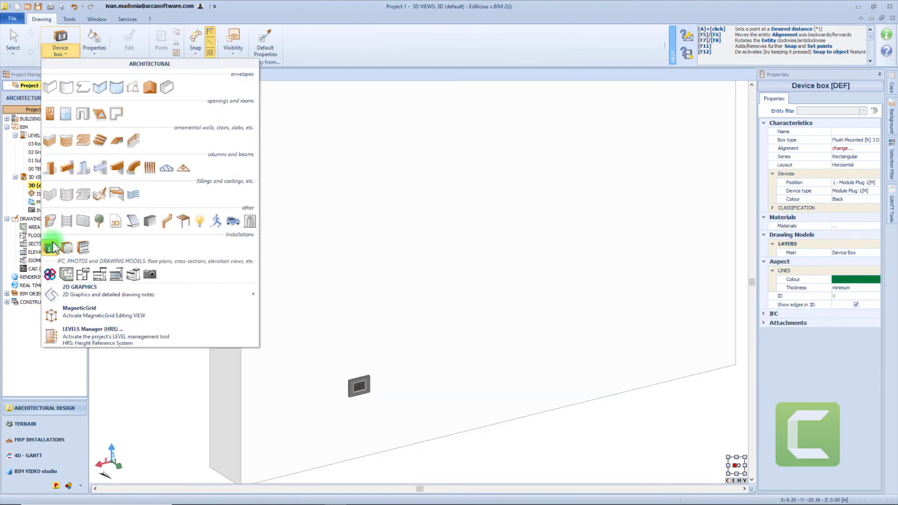
click(84, 247)
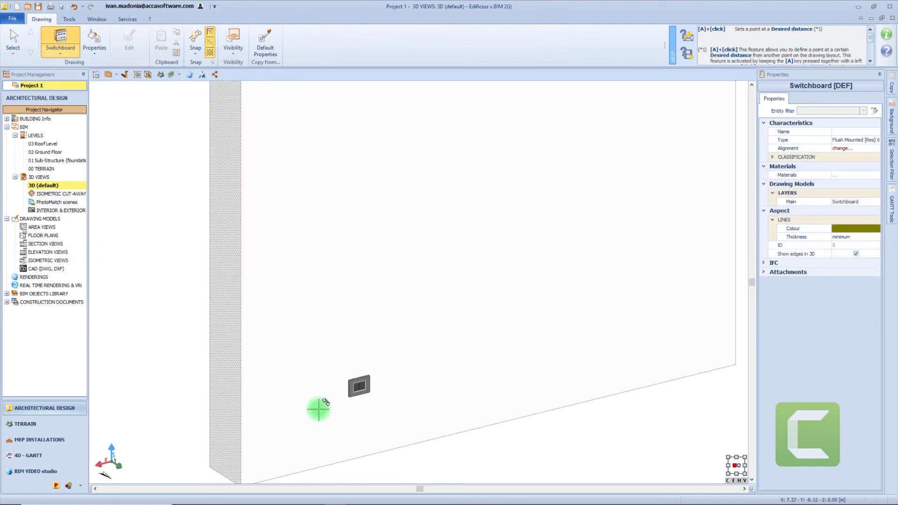
key(ctrl+a)
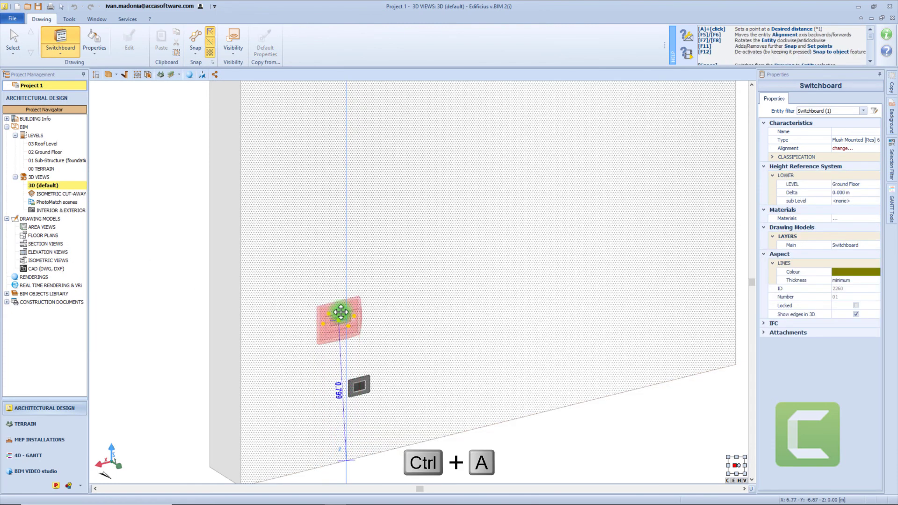
click(344, 291)
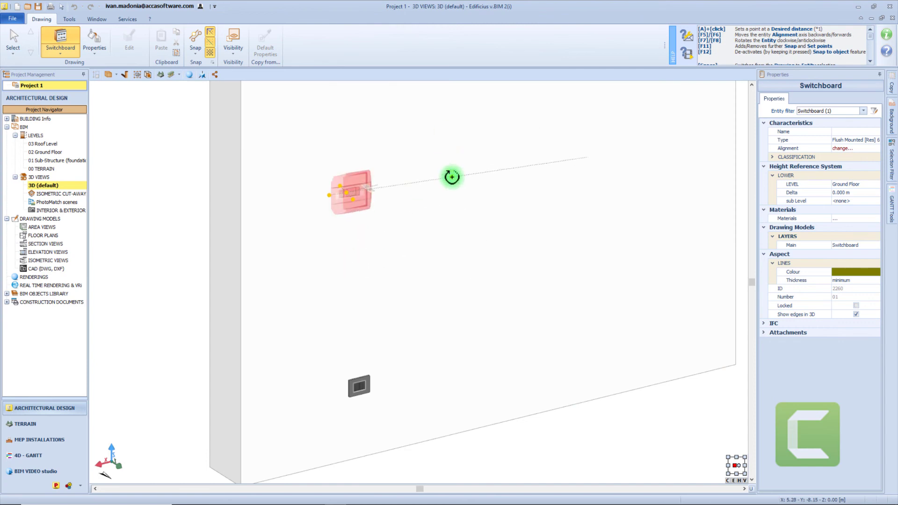
click(597, 402)
- Insert a flush-mounted junction box high on the wall above the switchboard, positioned by distance from the wall's lower edge
click(61, 46)
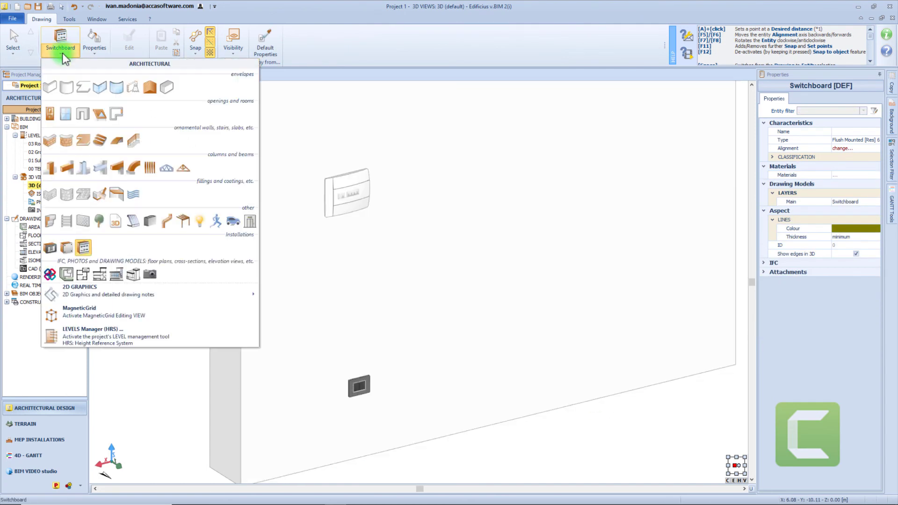
click(68, 247)
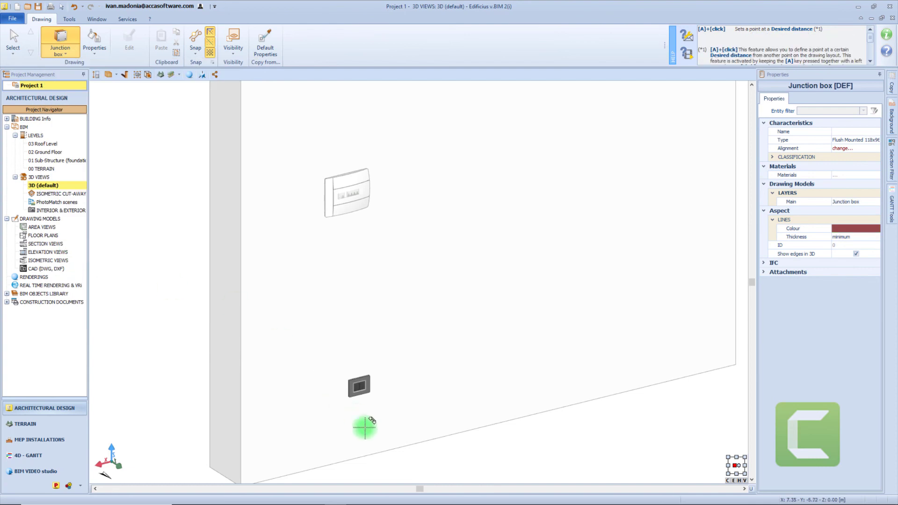
click(361, 456)
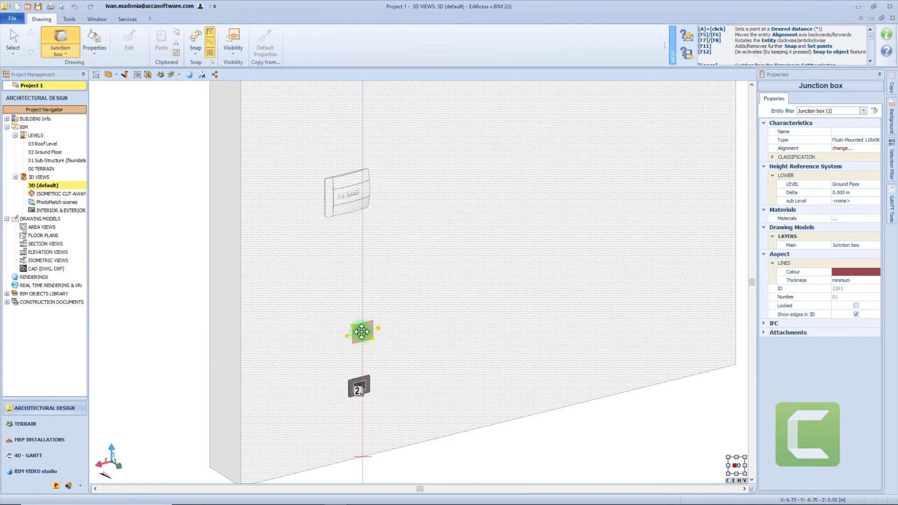
key(Return)
middle_drag(356, 105, 352, 315)
click(369, 90)
scroll(354, 190, down, 6)
scroll(353, 191, up, 7)
right_drag(354, 191, 195, 196)
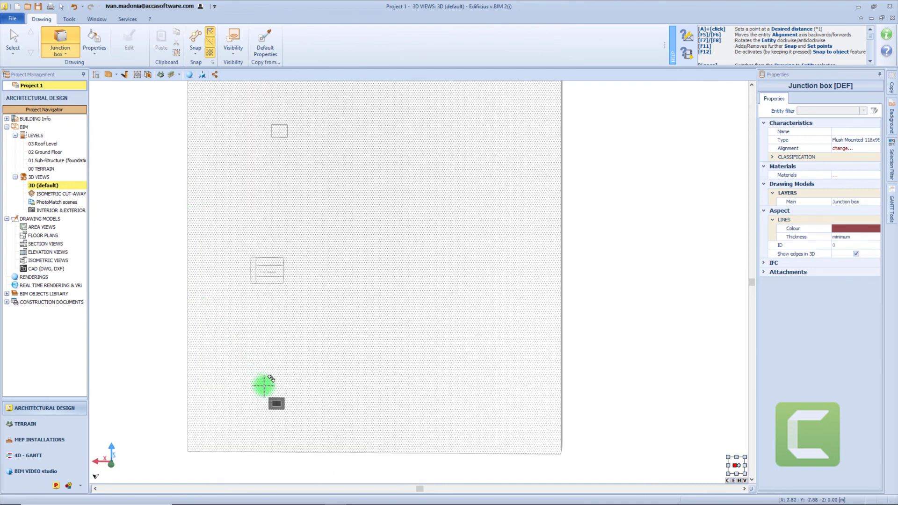
- Name the device box near the wall's base 01a and set its box type to Flush Mounted [R] 6 Devices
key(space)
click(276, 405)
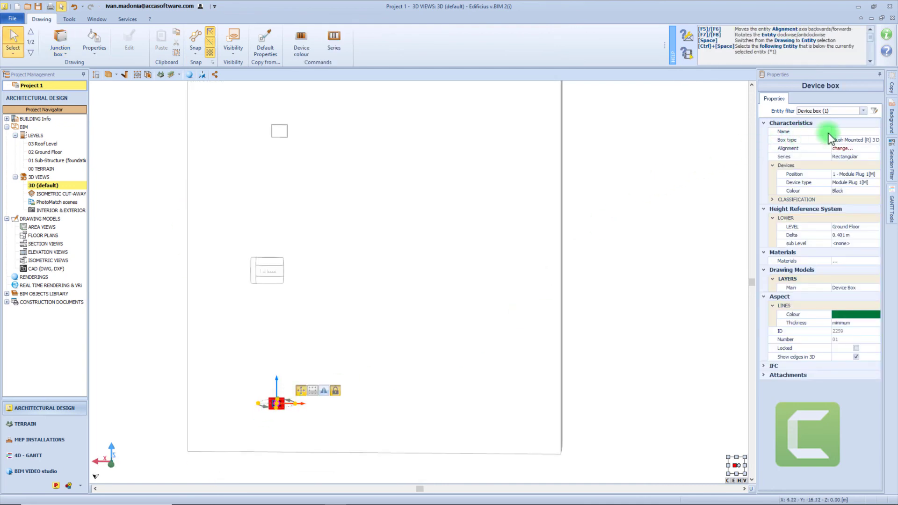
click(843, 131)
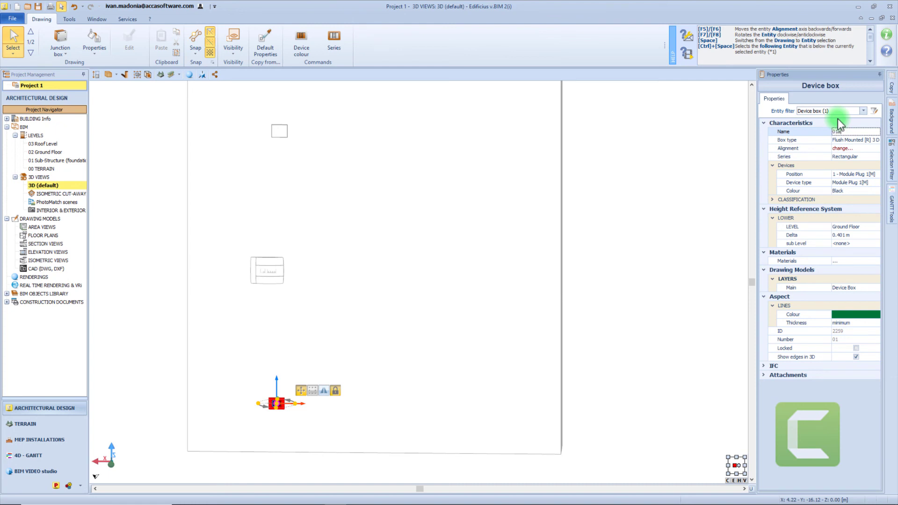
click(851, 138)
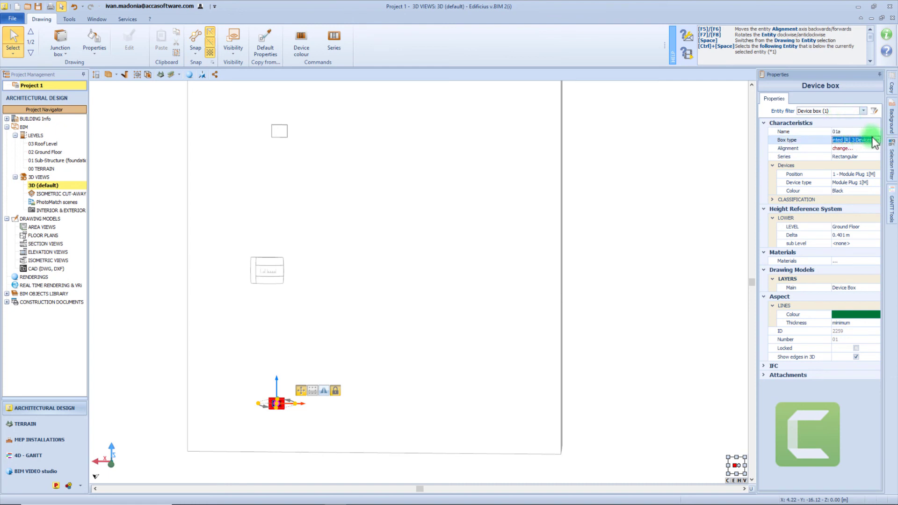
click(876, 140)
scroll(859, 200, down, 1)
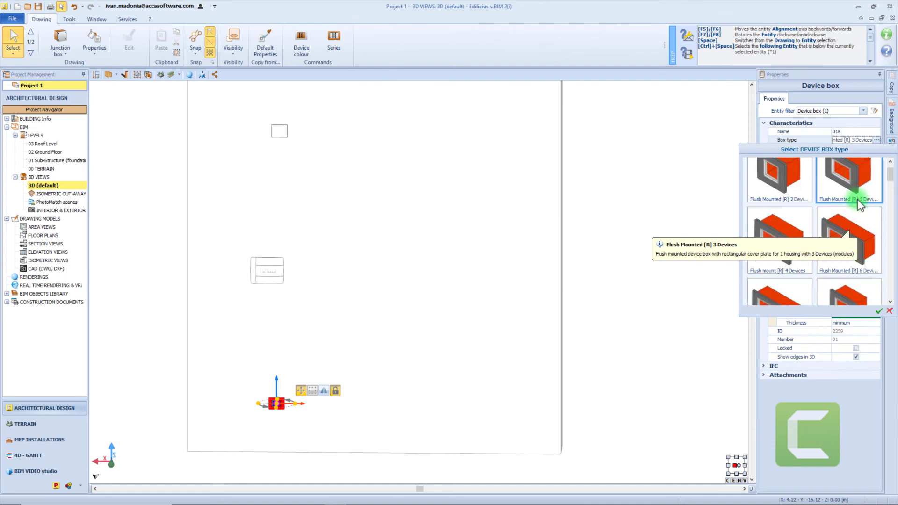
click(845, 236)
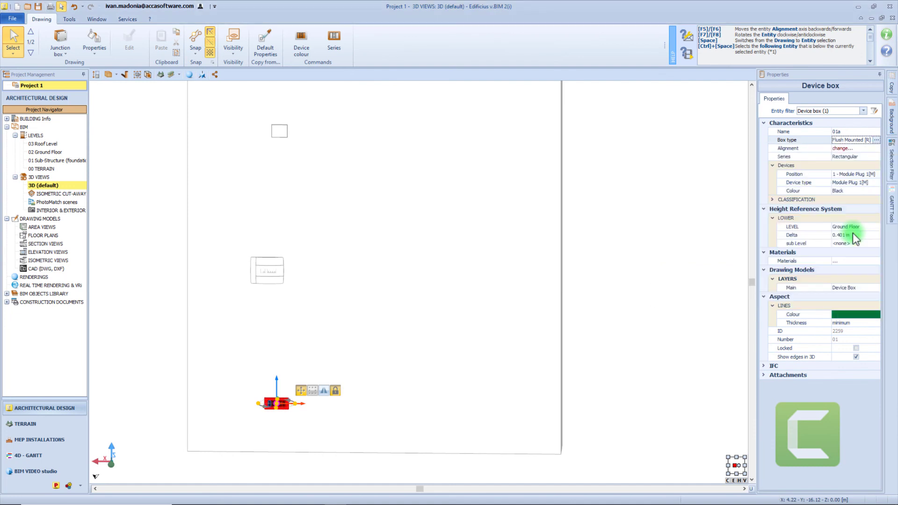
- Change the device box's series to Elliptical, applied to the selected entity only
scroll(249, 393, up, 10)
middle_drag(346, 364, 383, 370)
click(846, 149)
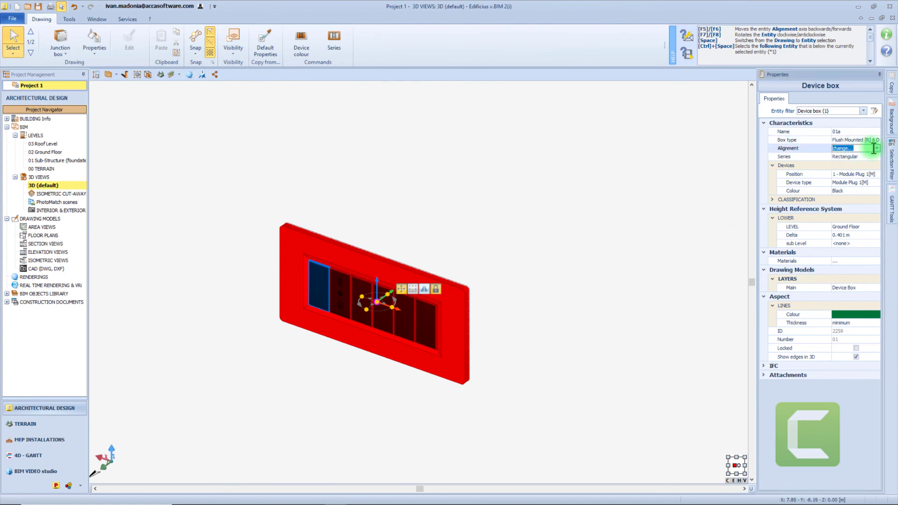
click(877, 148)
click(877, 148)
click(877, 157)
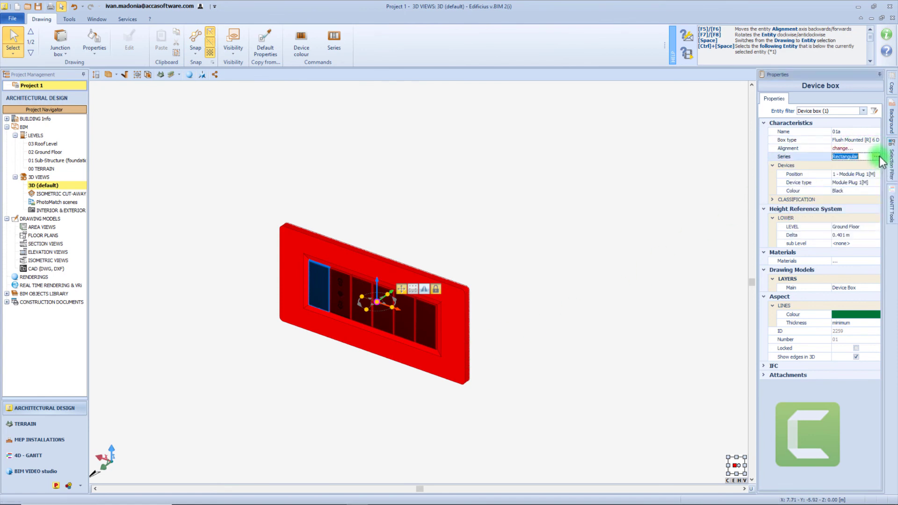
click(876, 156)
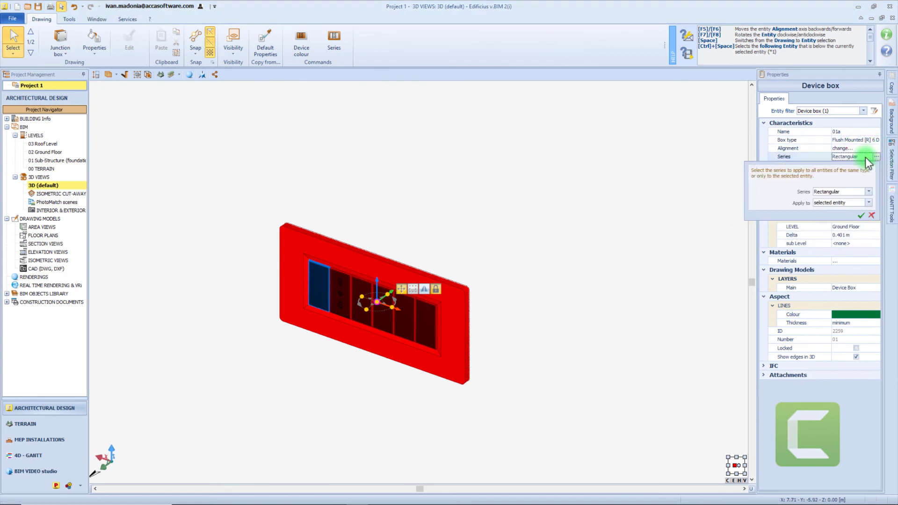
click(867, 191)
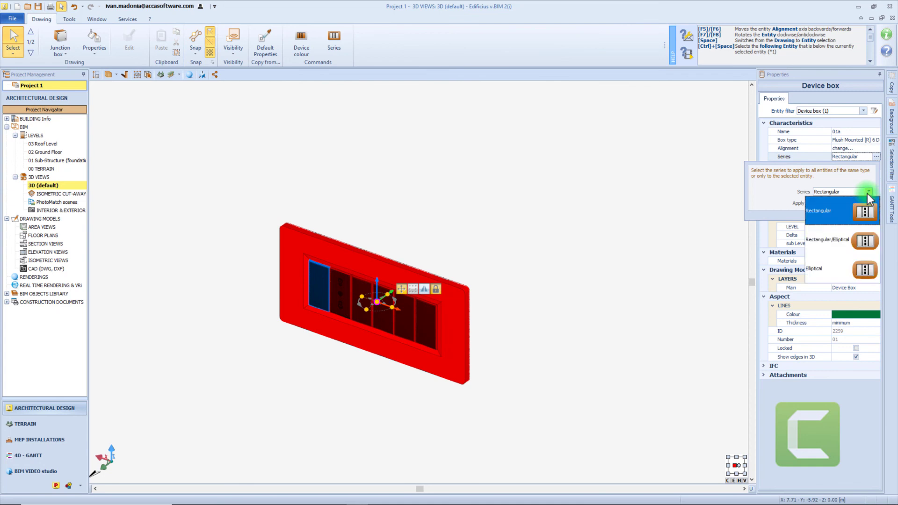
click(865, 263)
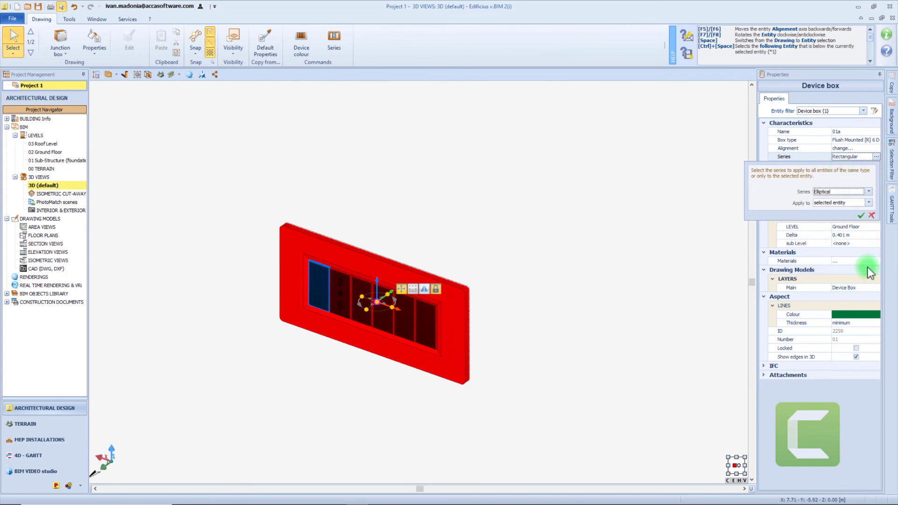
click(859, 216)
- Set the device in position 1 of the device box to Audio/Video Plug 1[M], with Black as its colour
click(863, 181)
click(876, 182)
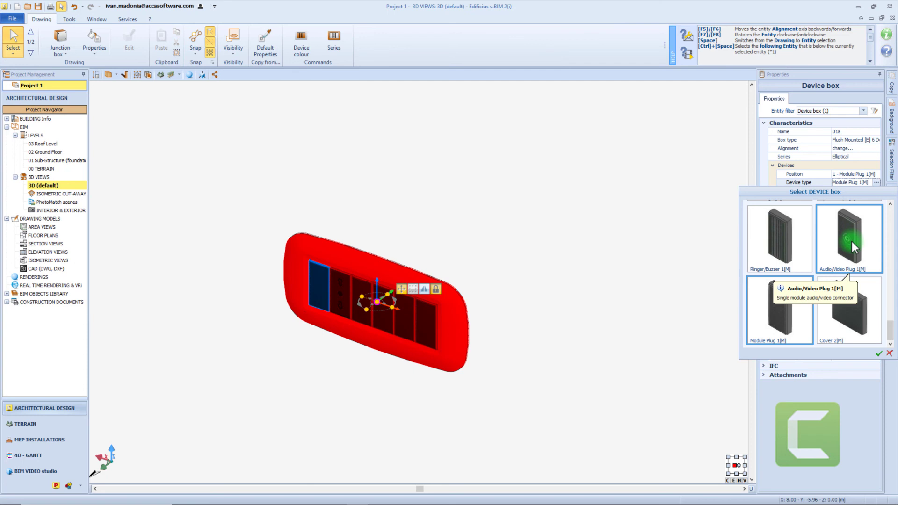
double_click(851, 242)
click(865, 191)
click(876, 191)
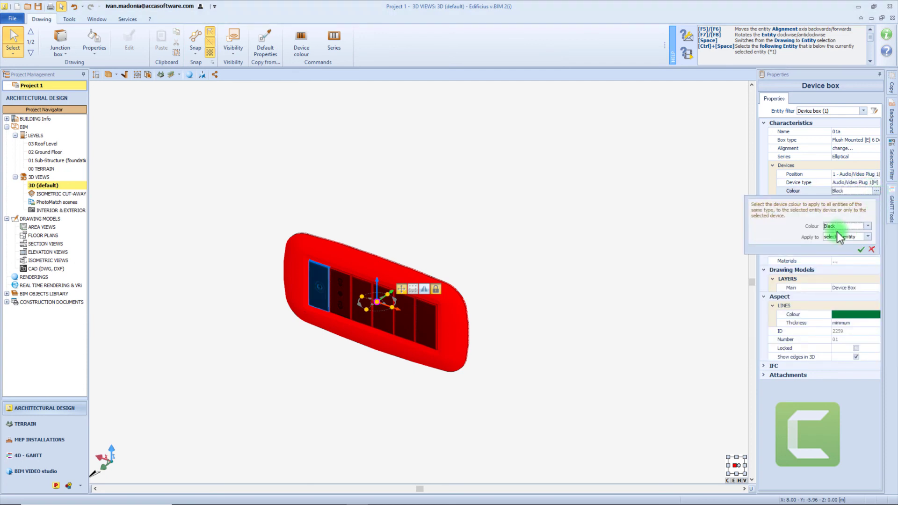
click(861, 250)
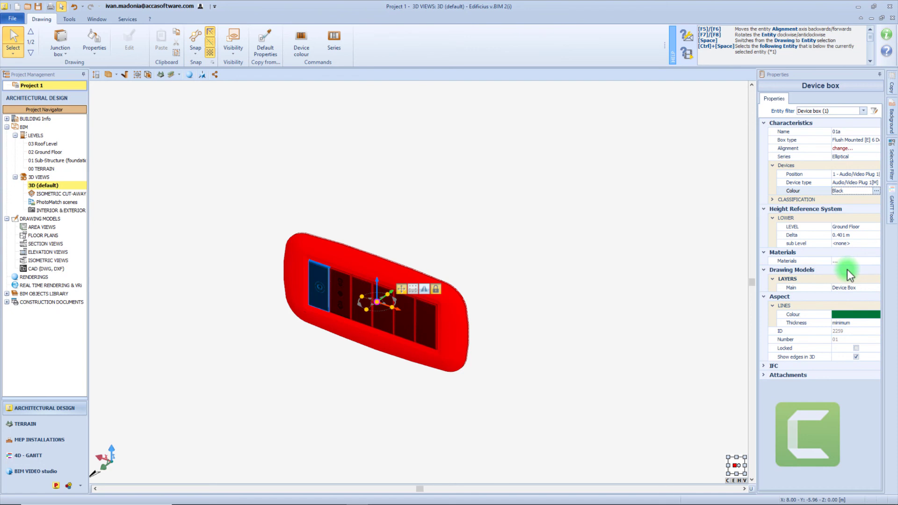
- Name the switchboard c22 and change its type to the 12-module Flush Mounted [Res] model
scroll(487, 244, down, 8)
middle_drag(518, 163, 502, 277)
click(439, 229)
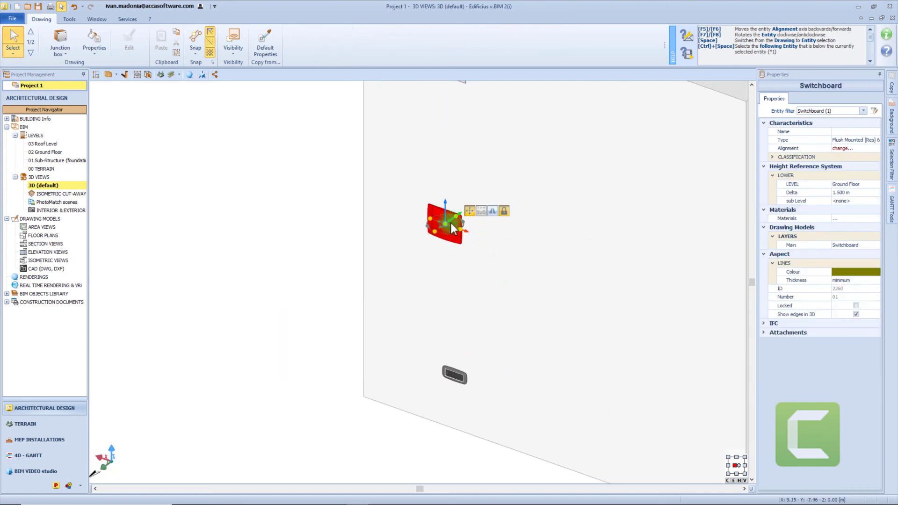
click(849, 131)
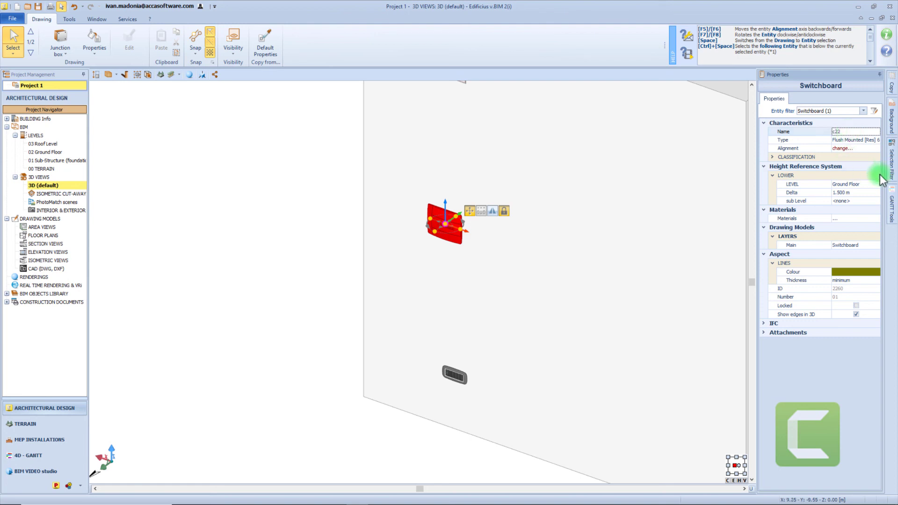
click(872, 141)
click(875, 141)
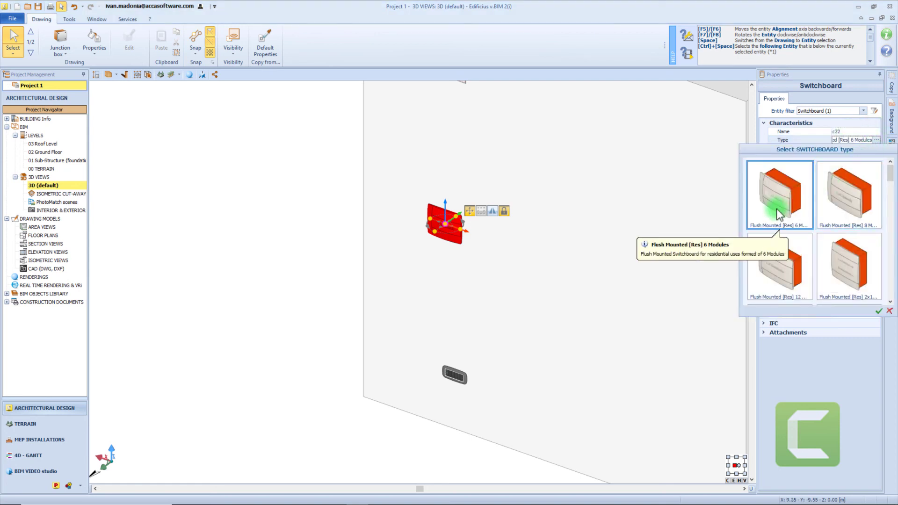
double_click(794, 280)
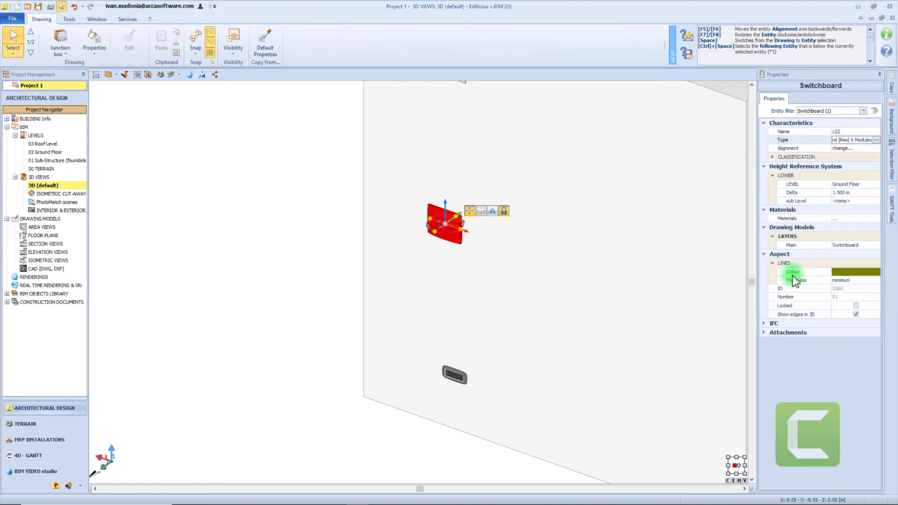
scroll(431, 220, up, 5)
middle_drag(453, 202, 444, 217)
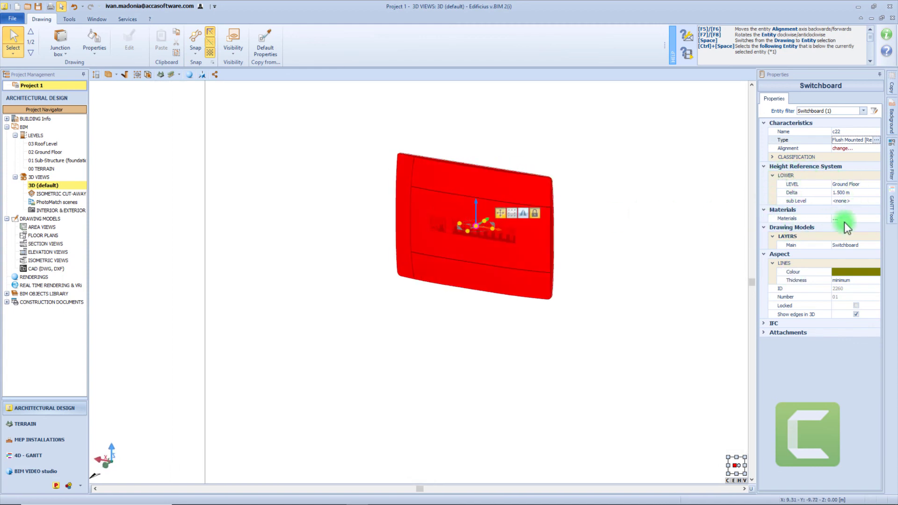
- Change the junction box high on the wall to a larger, wide flush-mounted type
scroll(152, 249, down, 4)
click(150, 226)
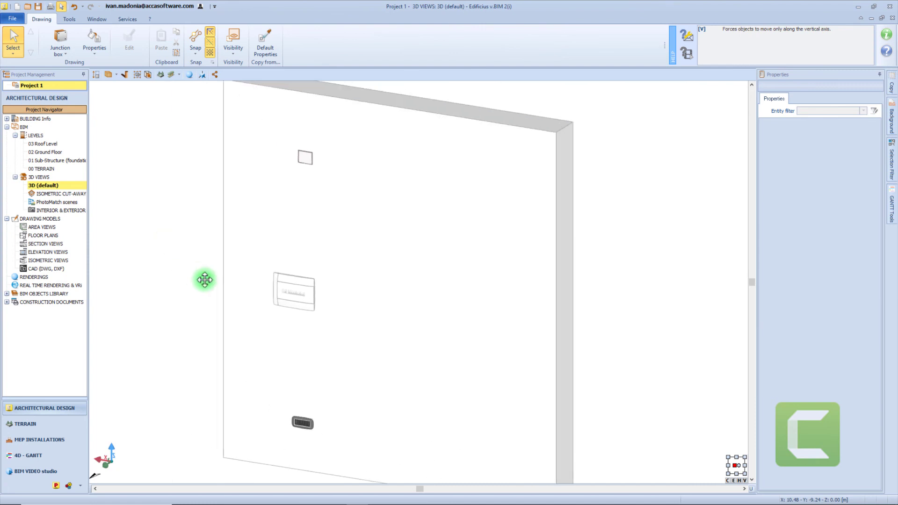
click(309, 161)
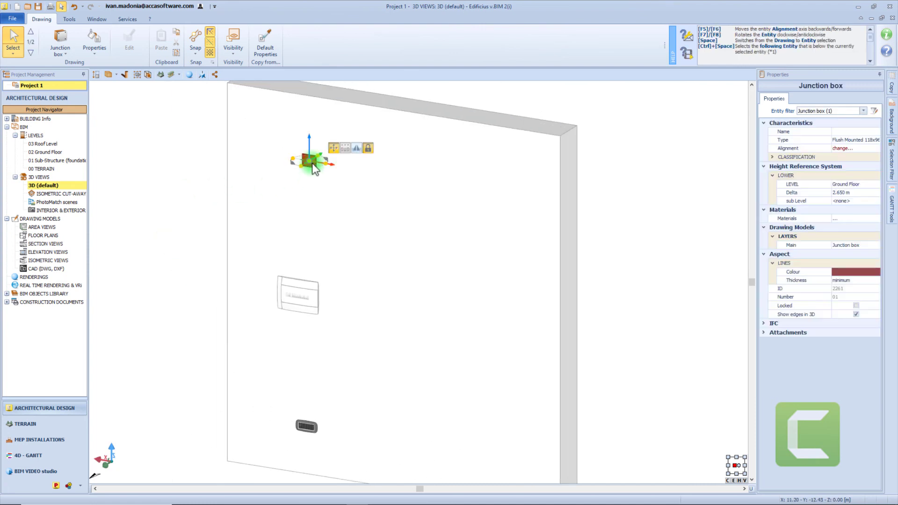
click(861, 140)
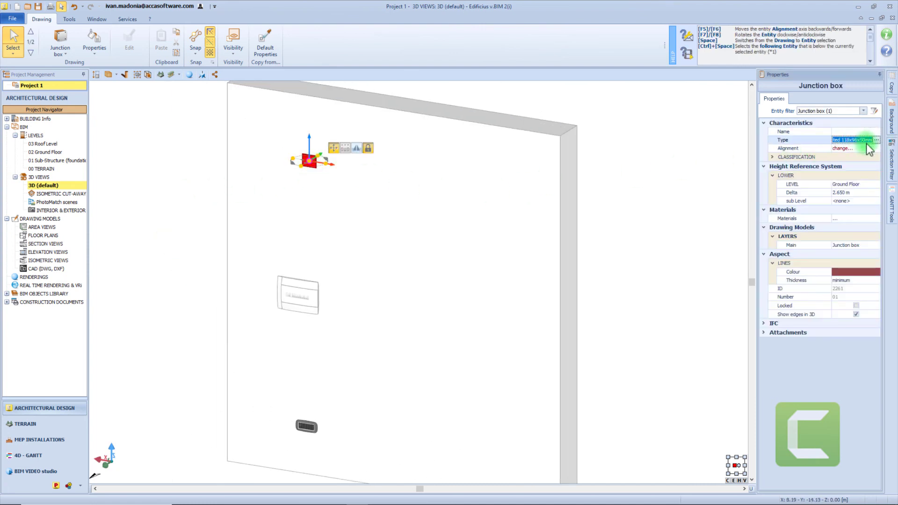
click(875, 140)
scroll(829, 254, down, 5)
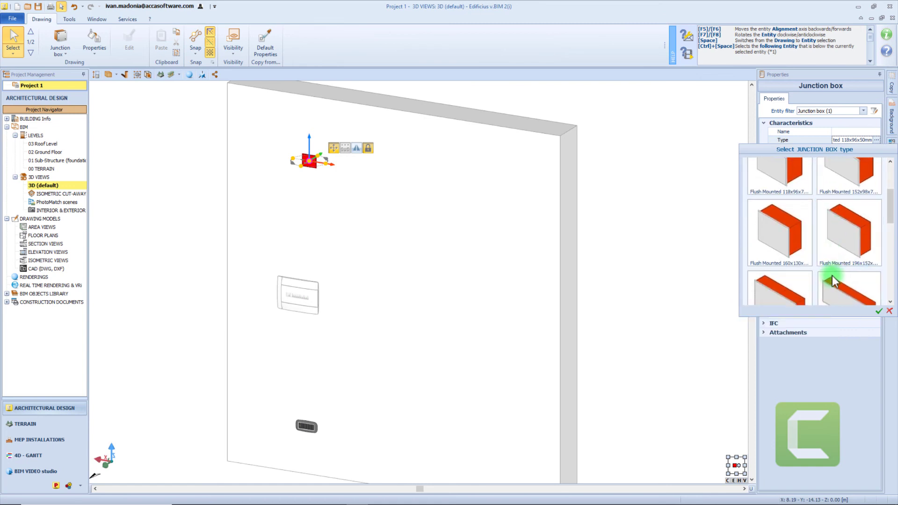
click(831, 276)
drag(697, 220, 679, 226)
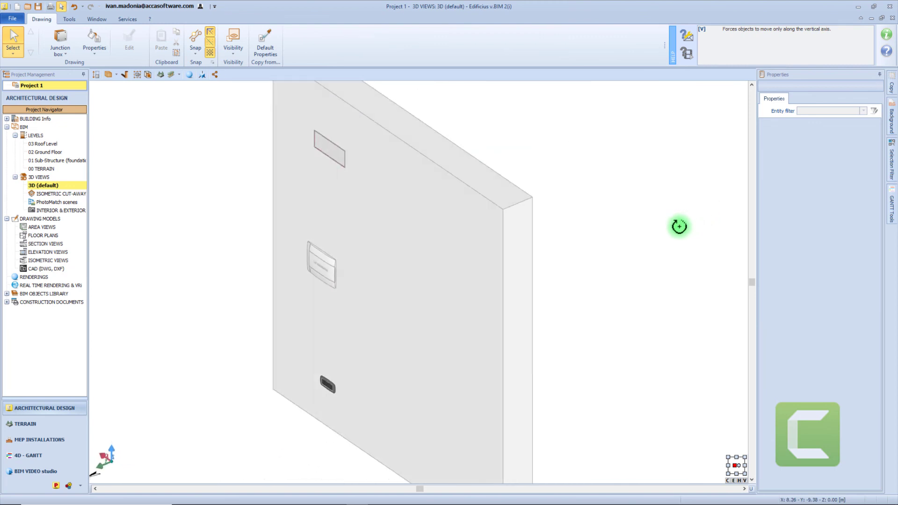